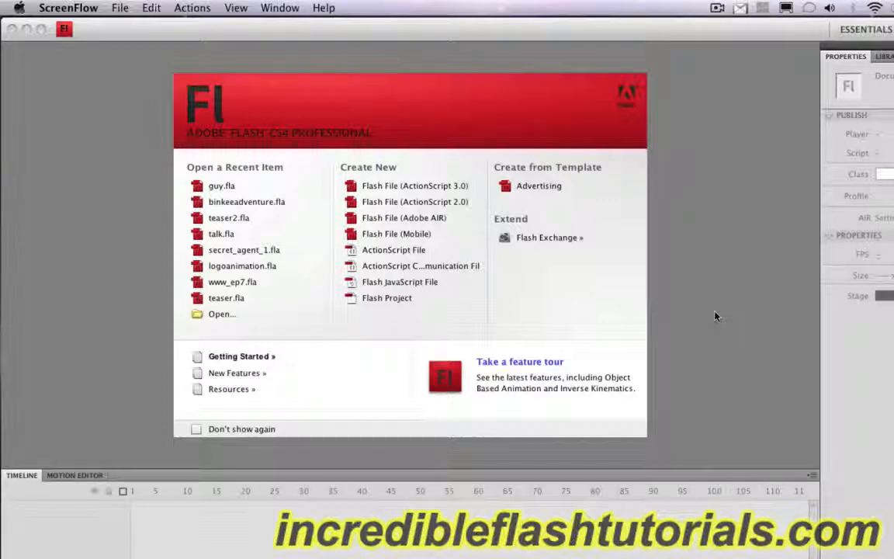
# - Create a new Flash File (ActionScript 3.0) and activate the Oval Tool
pyautogui.click(716, 316)
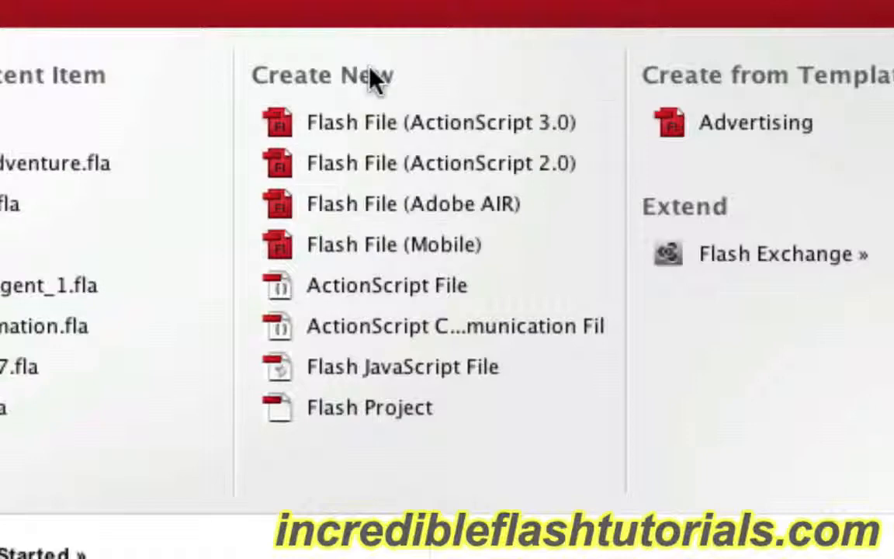
pyautogui.click(417, 136)
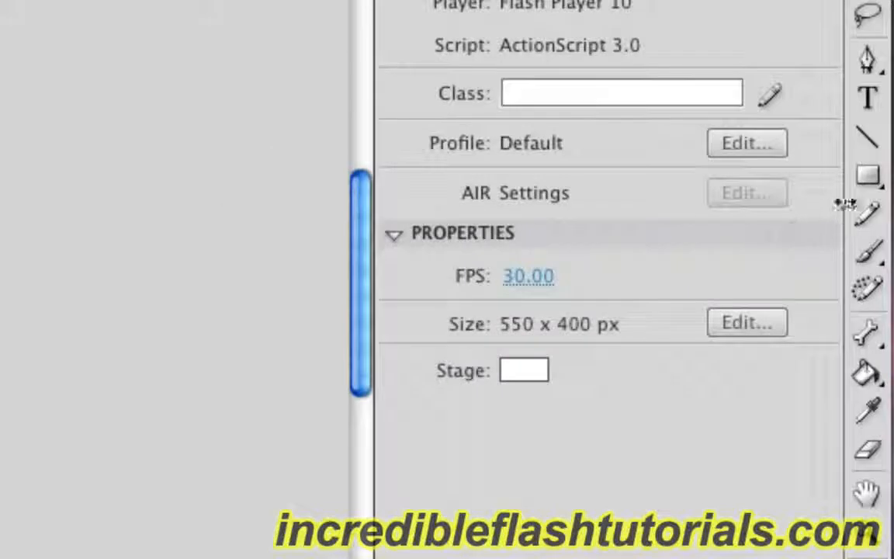
pyautogui.click(872, 181)
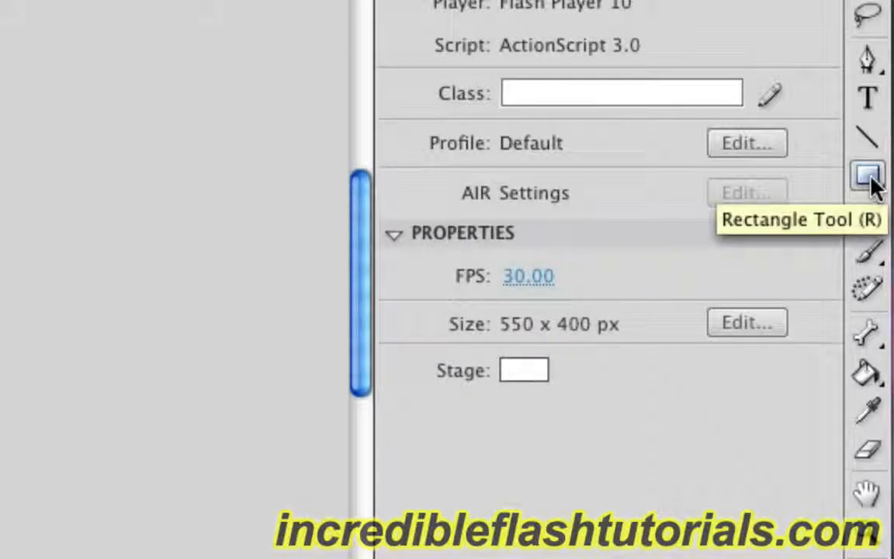
pyautogui.click(873, 182)
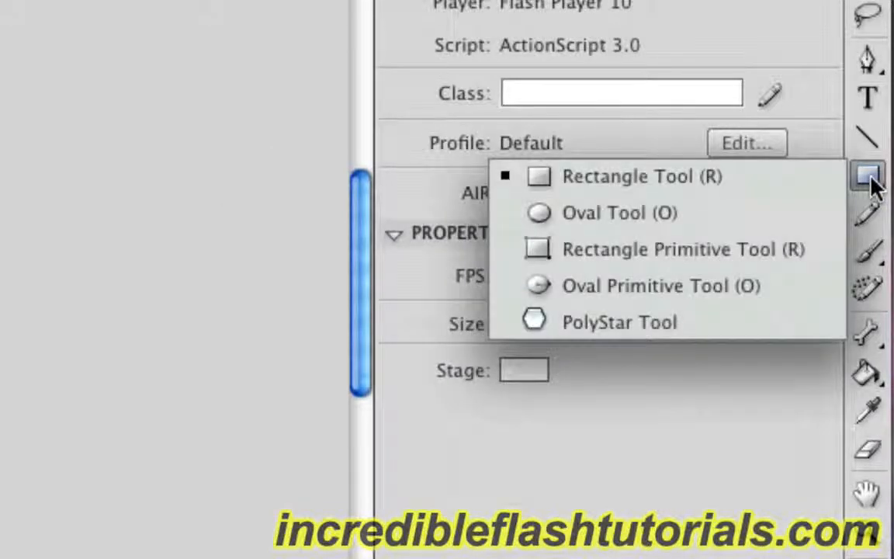
pyautogui.click(662, 219)
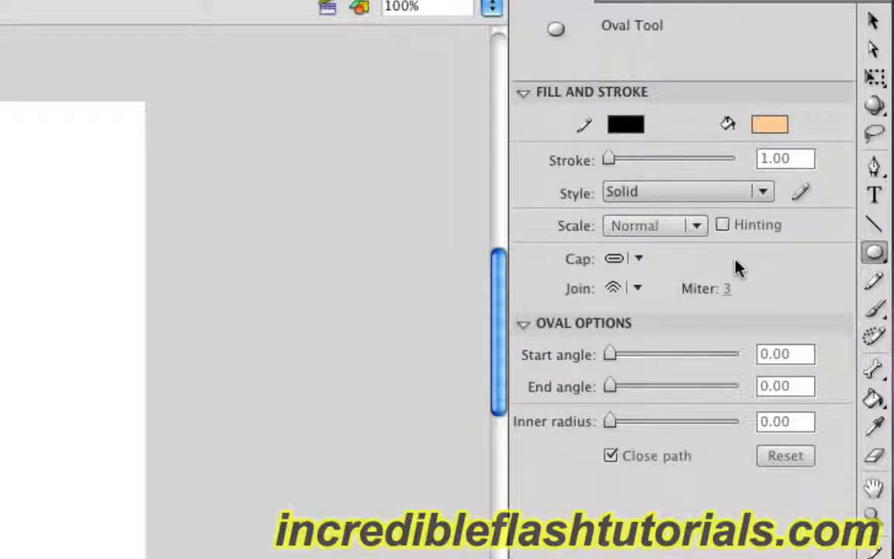
# - Set the Oval Tool's stroke color to black and its fill color to a light peach skin tone
pyautogui.click(626, 131)
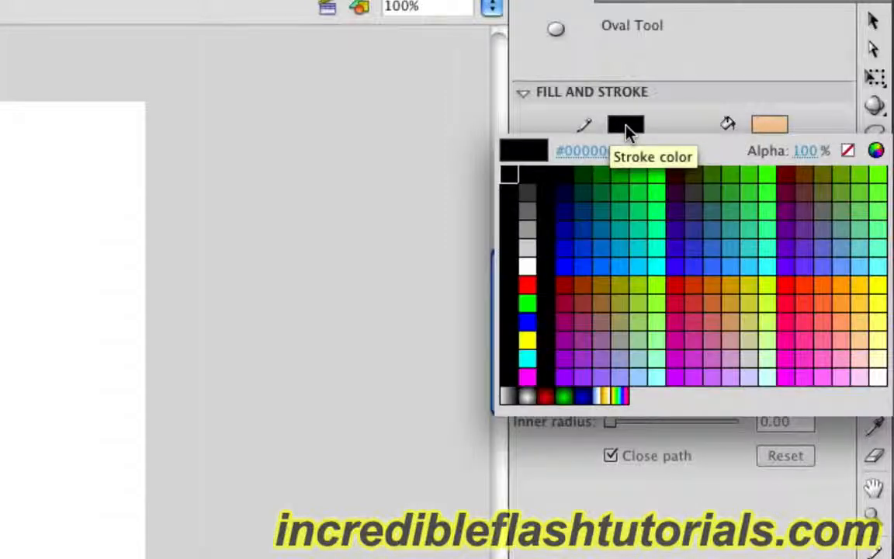
pyautogui.click(510, 173)
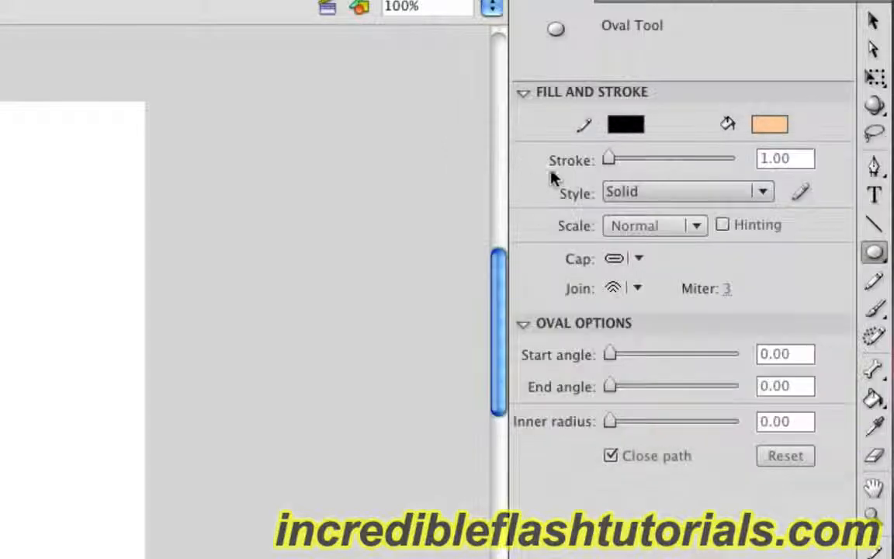
pyautogui.click(626, 131)
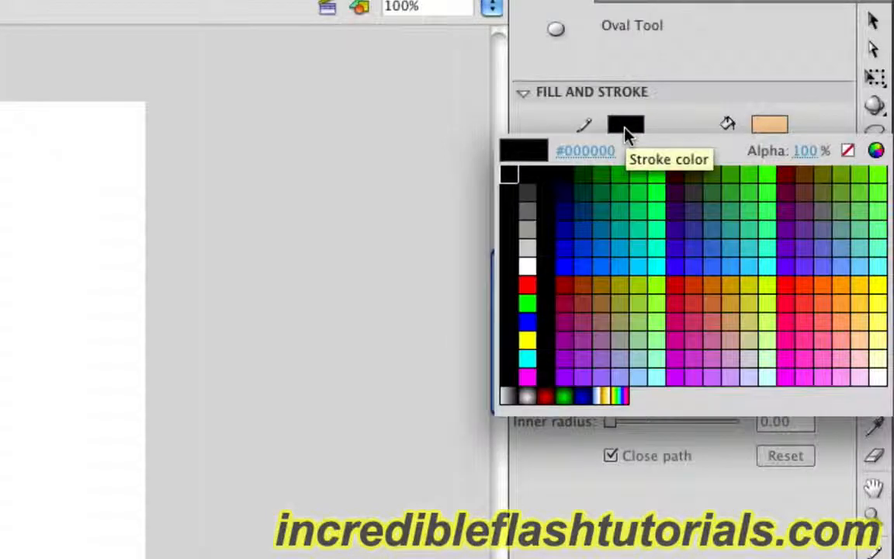
pyautogui.click(510, 177)
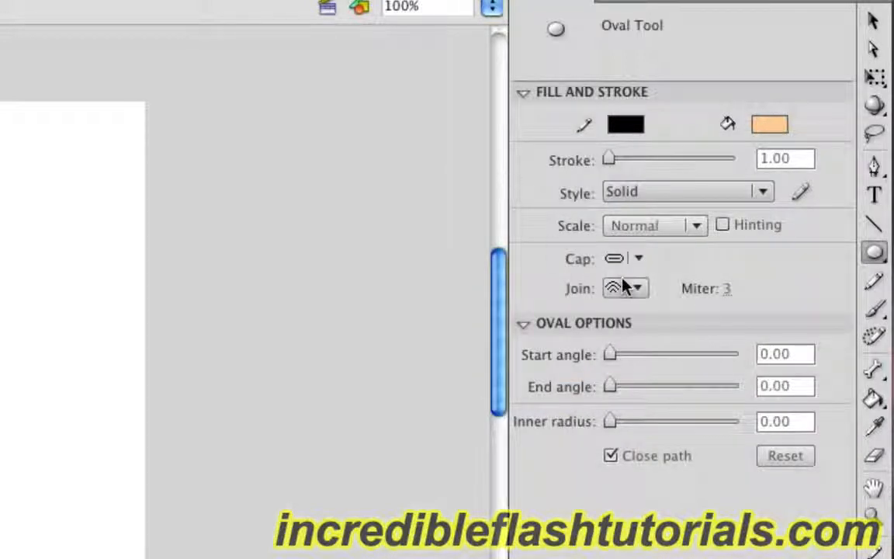
pyautogui.click(767, 127)
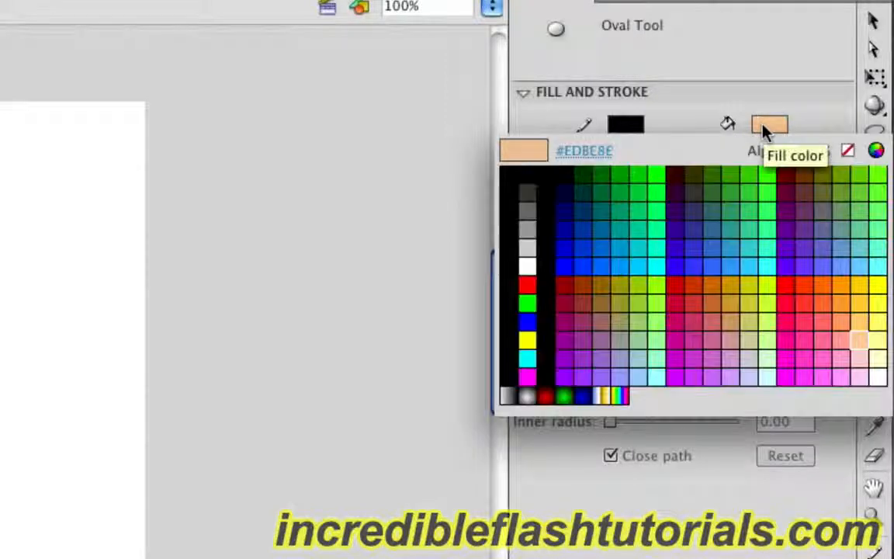
pyautogui.click(860, 332)
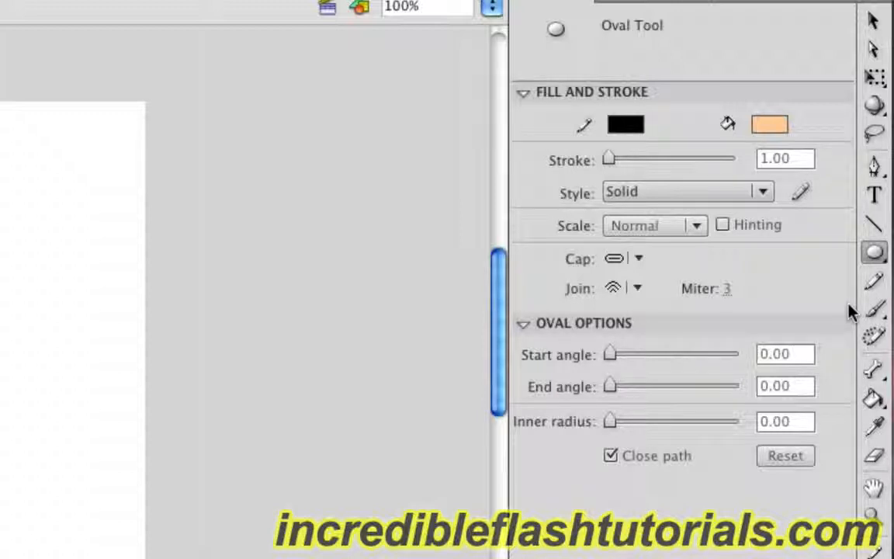
# - Set the stroke height to 3 and draw a tall oval for the head in the upper middle of the stage
pyautogui.doubleClick(791, 158)
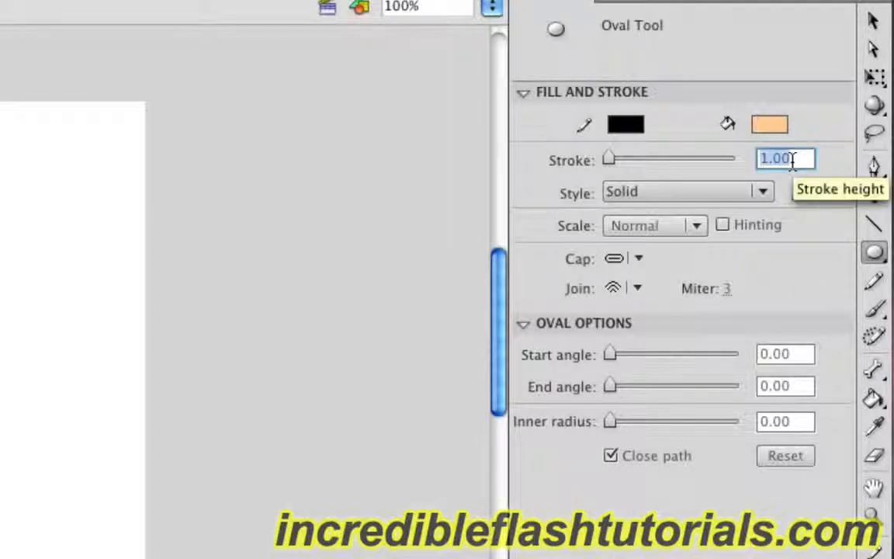
pyautogui.write('3')
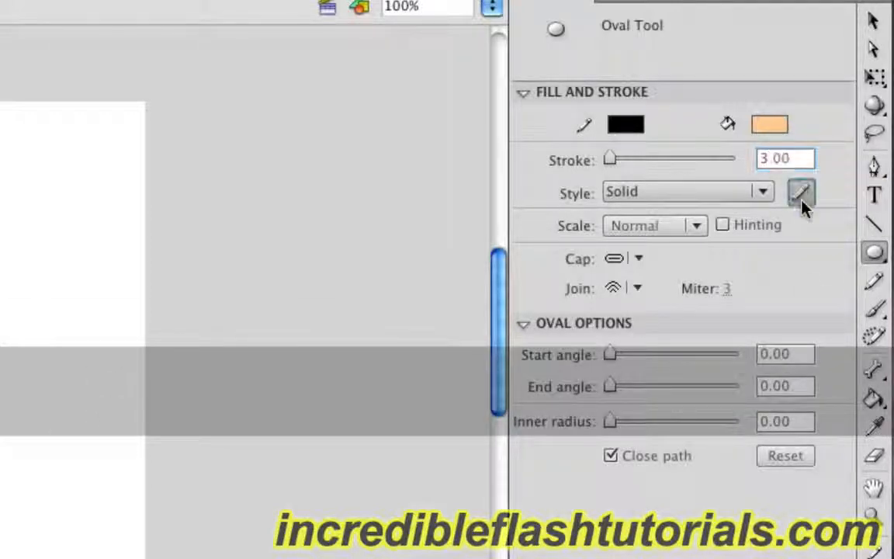
pyautogui.click(801, 194)
pyautogui.click(298, 403)
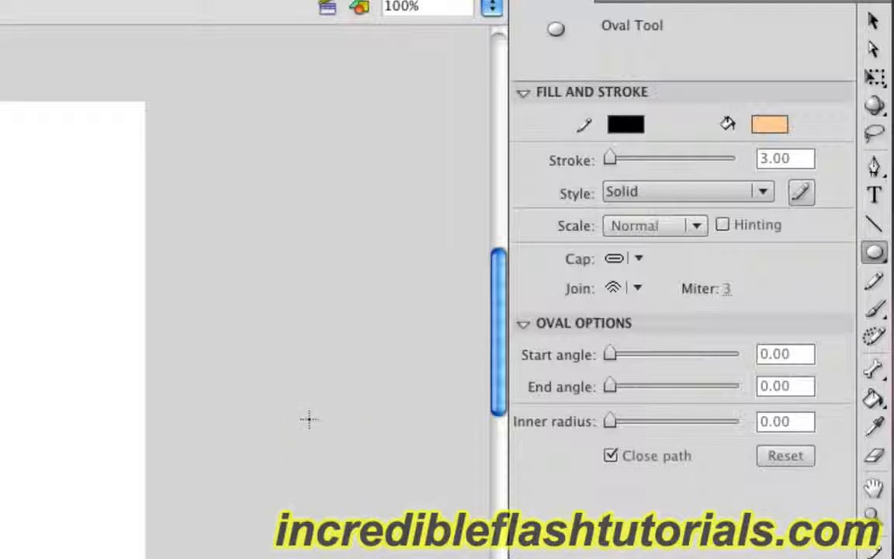
pyautogui.click(863, 261)
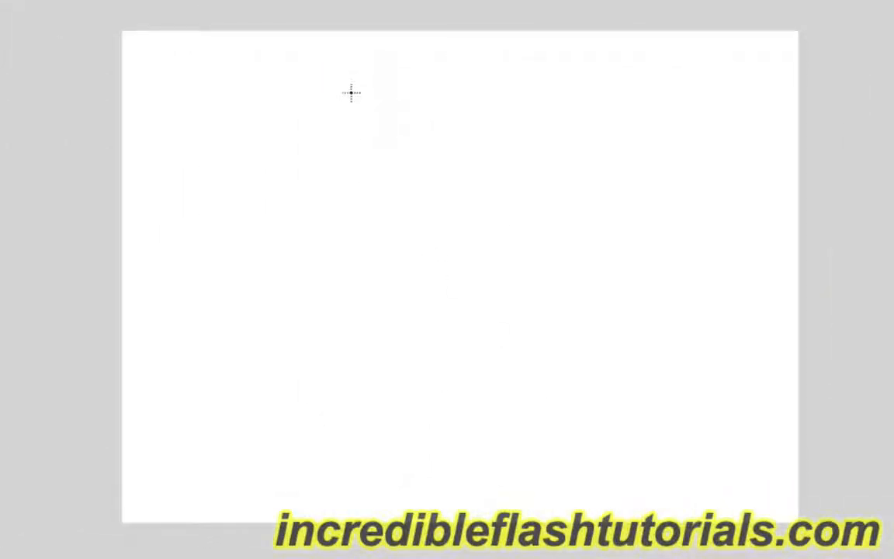
pyautogui.moveTo(351, 92)
pyautogui.mouseDown()
pyautogui.moveTo(377, 134)
pyautogui.moveTo(463, 205)
pyautogui.moveTo(518, 299)
pyautogui.mouseUp()
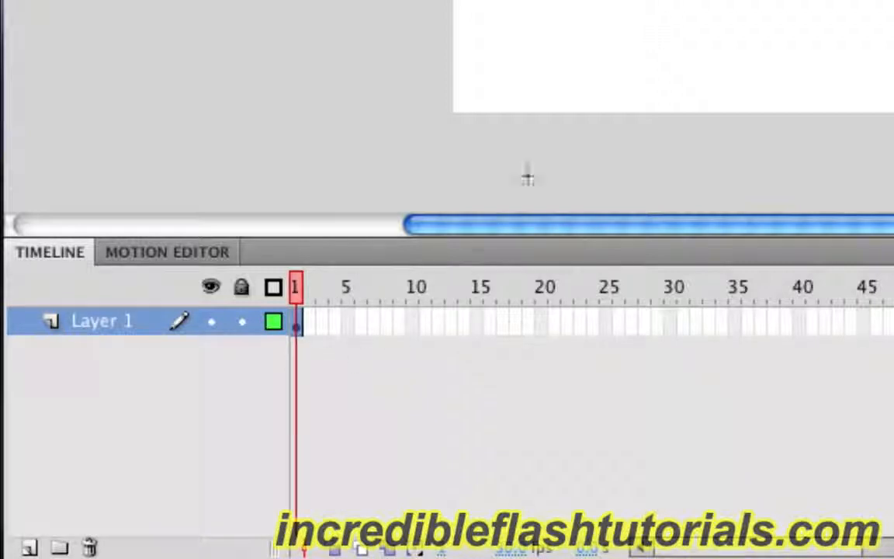
pyautogui.click(599, 94)
pyautogui.press('super')
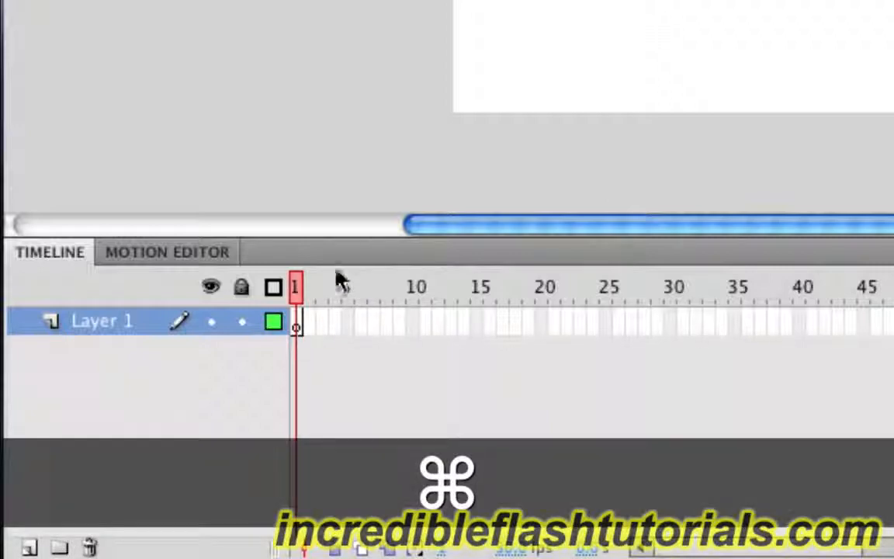
pyautogui.press('super+z')
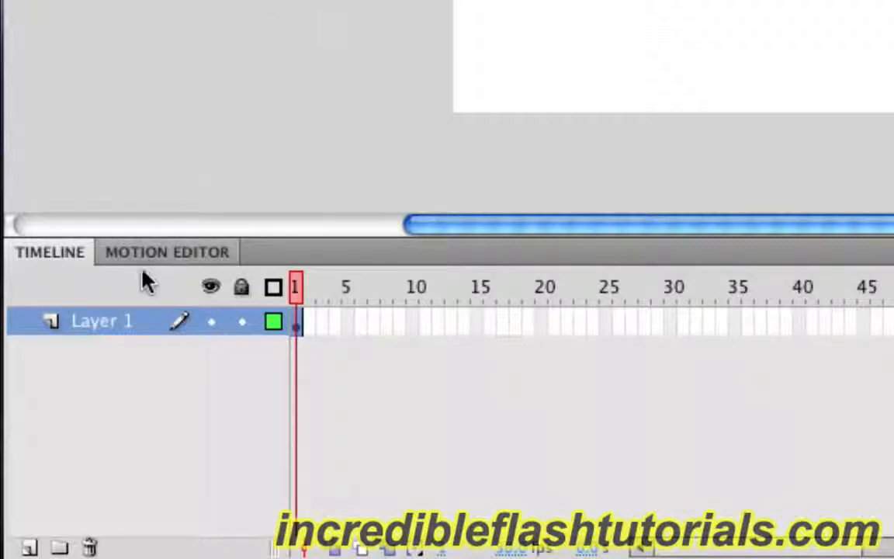
# - Rename Layer 1 as Head
pyautogui.doubleClick(115, 334)
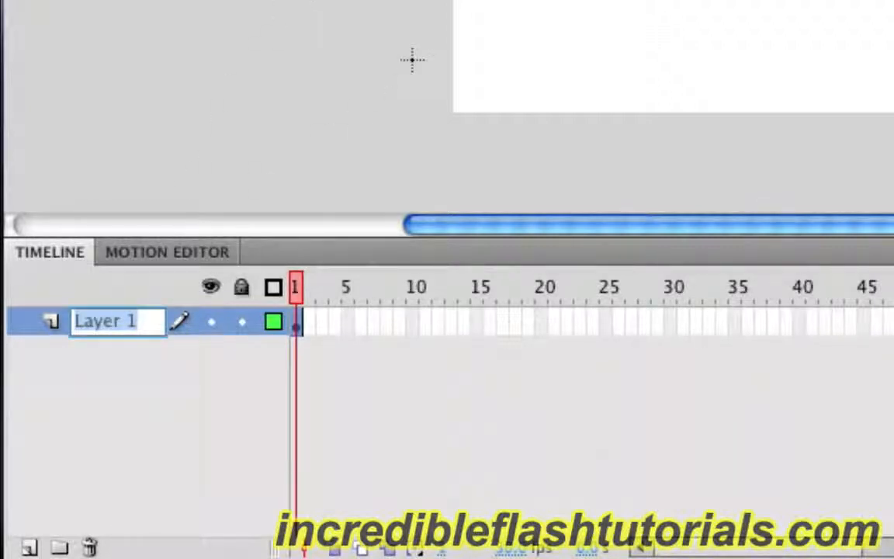
pyautogui.write('Head')
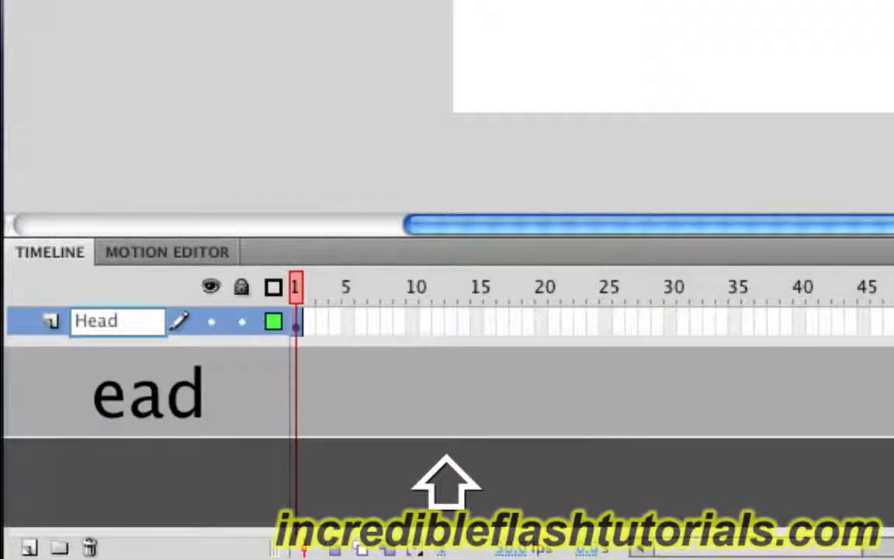
pyautogui.press('Return')
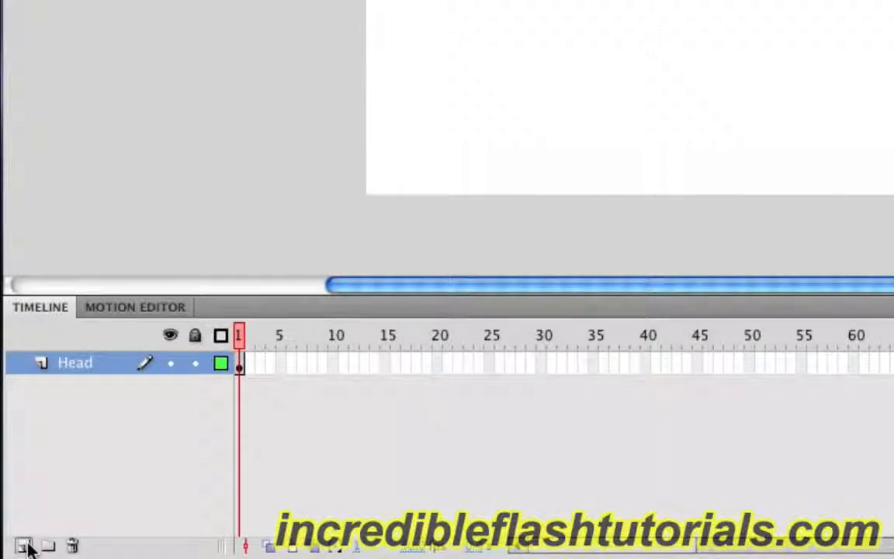
# - Add a new layer above the Head layer and name it Chin
pyautogui.click(25, 548)
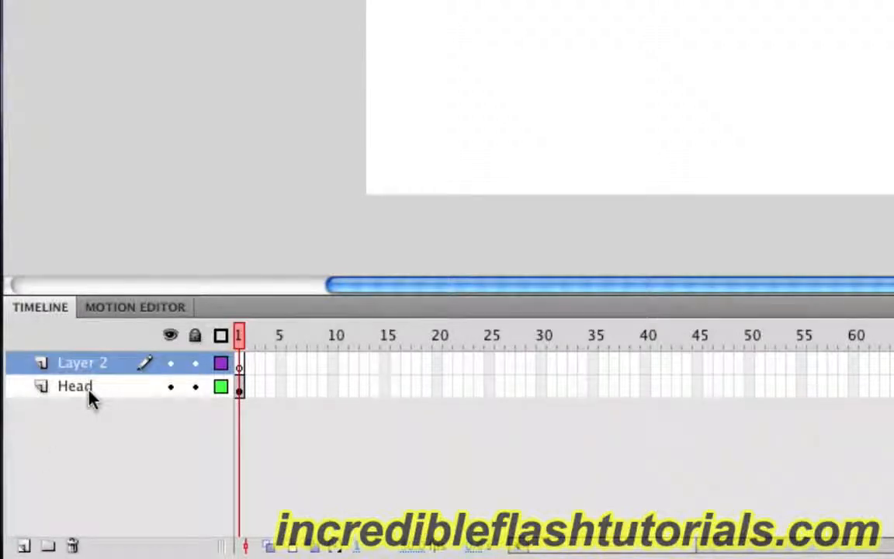
pyautogui.doubleClick(85, 369)
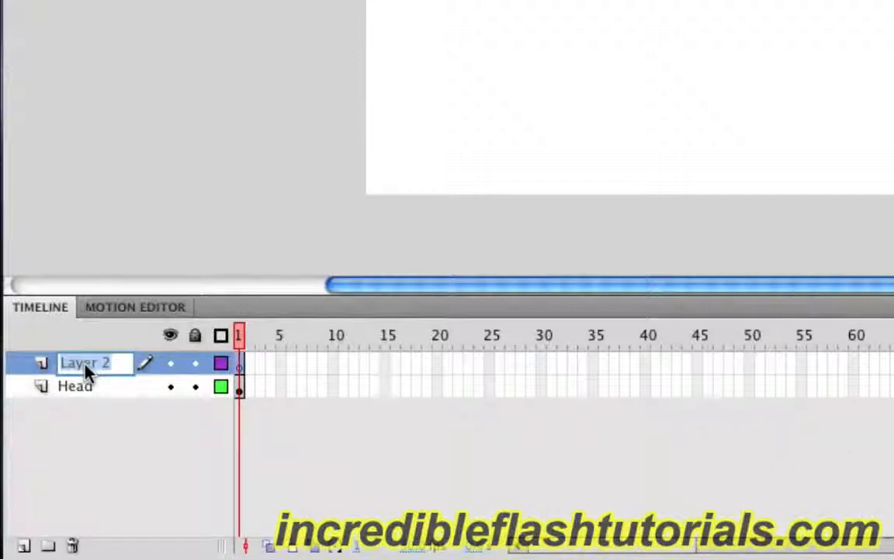
pyautogui.write('Chin')
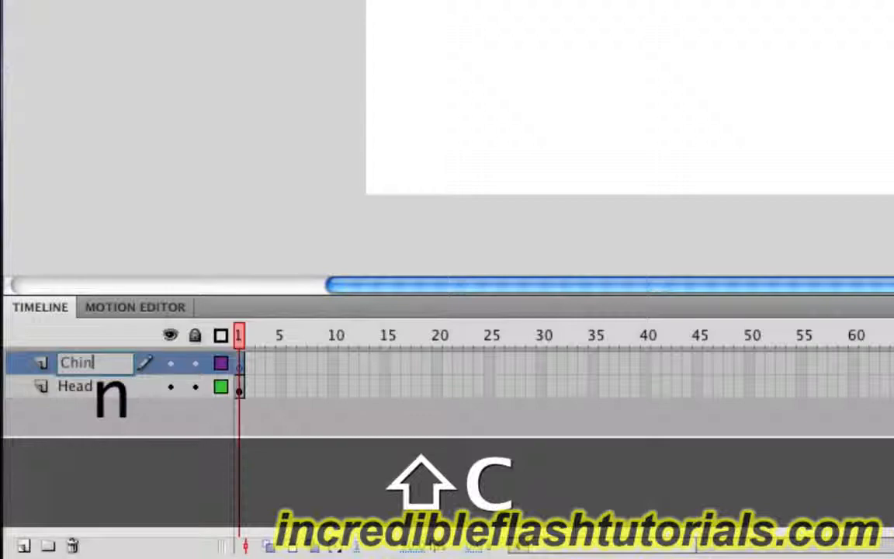
pyautogui.press('Return')
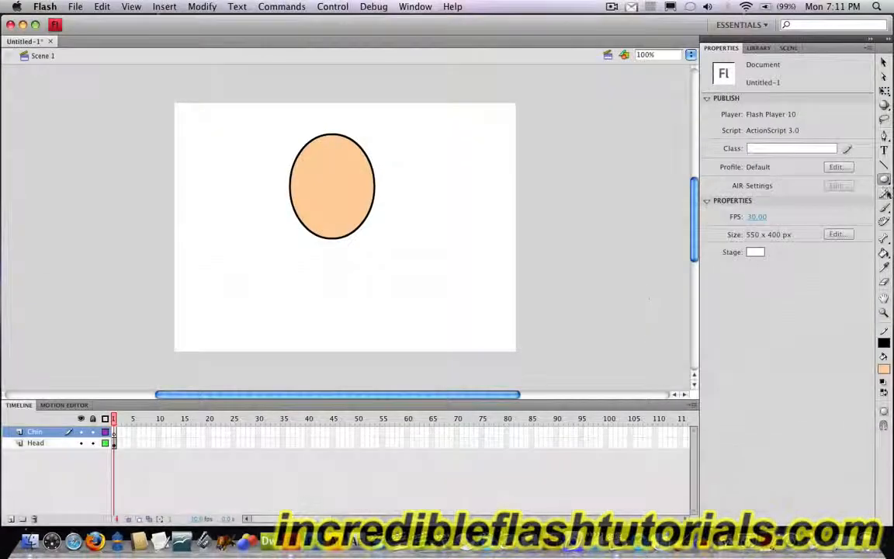
# - Draw a small circle for the chin on the Chin layer, overlapping the lower right edge of the head oval
pyautogui.click(884, 179)
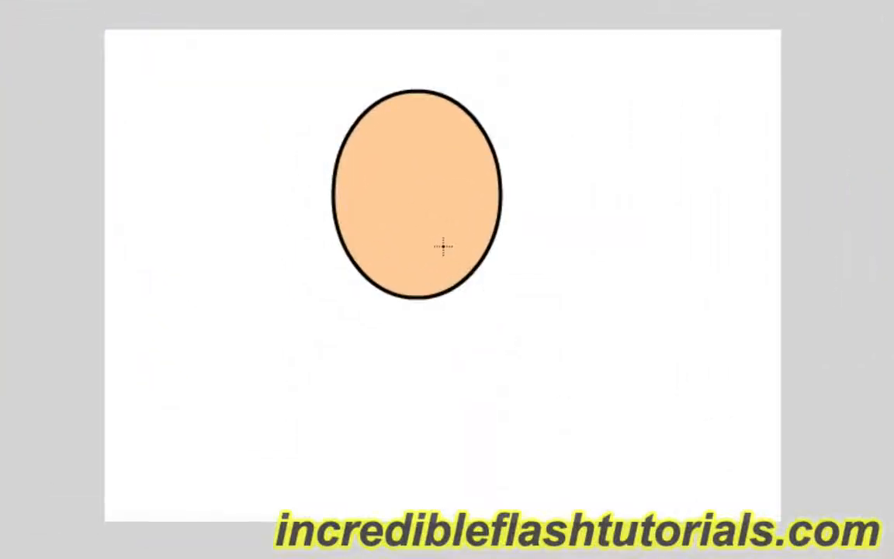
pyautogui.moveTo(439, 245); pyautogui.dragTo(507, 311)
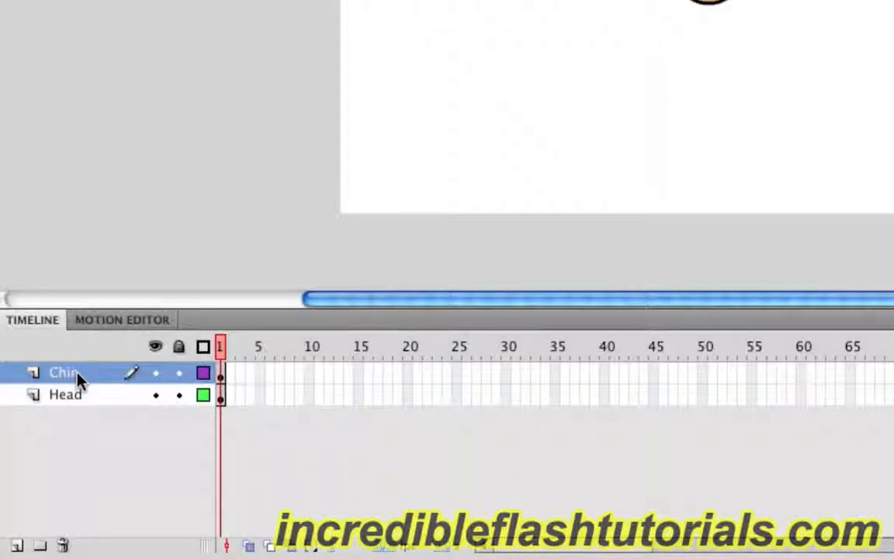
# - Move the Chin layer below the Head layer, then return it above
pyautogui.moveTo(77, 380); pyautogui.dragTo(78, 409)
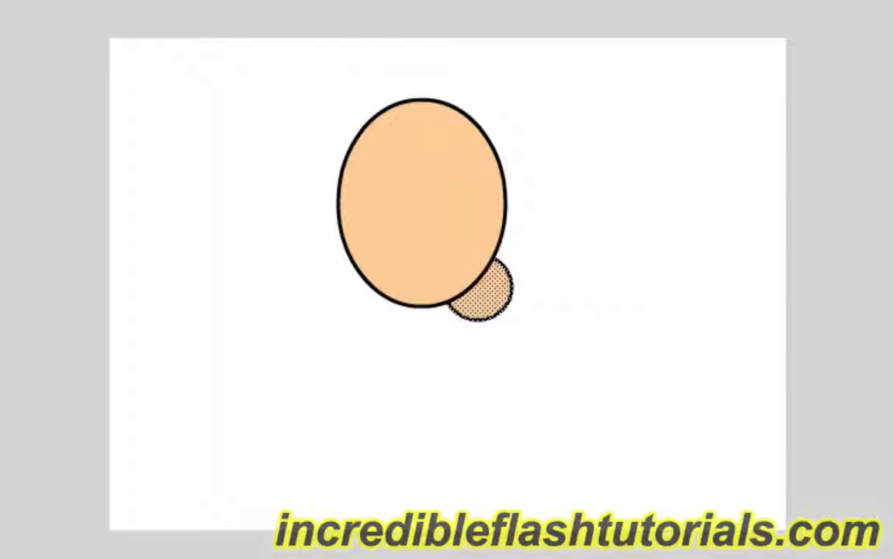
pyautogui.moveTo(35, 558); pyautogui.dragTo(35, 553)
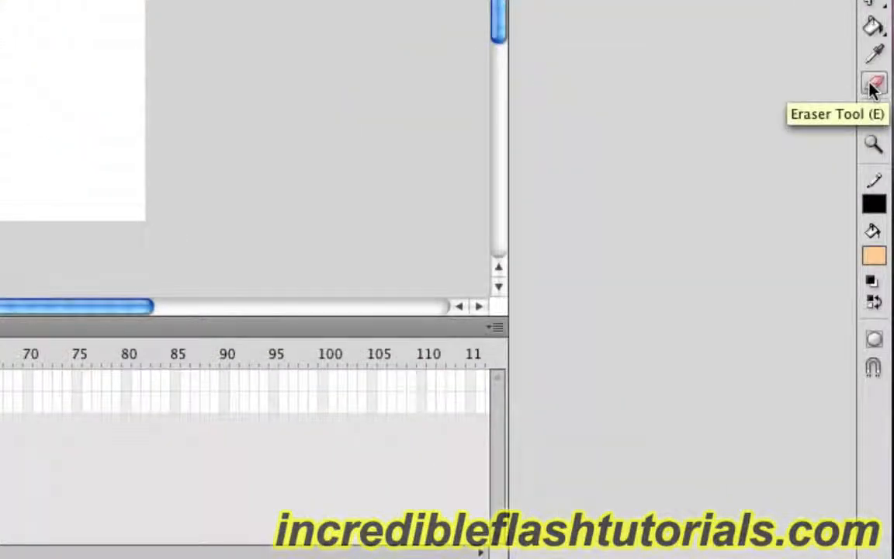
# - Activate the Eraser Tool in Erase Lines mode for the outline where the chin overlaps the head
pyautogui.click(872, 85)
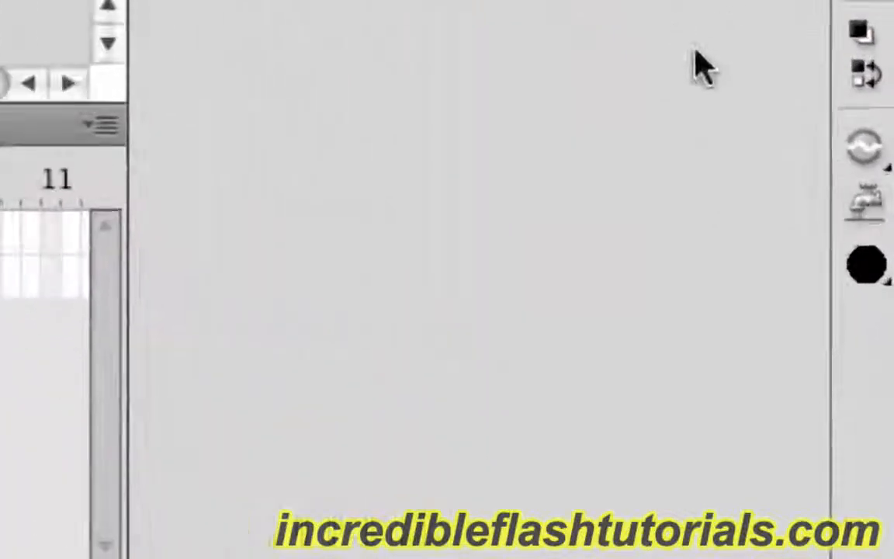
pyautogui.click(875, 148)
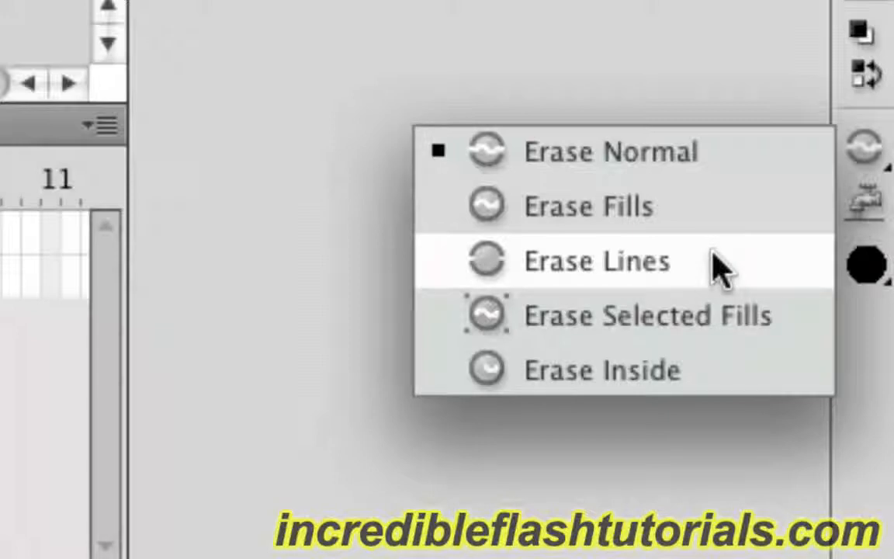
pyautogui.click(644, 264)
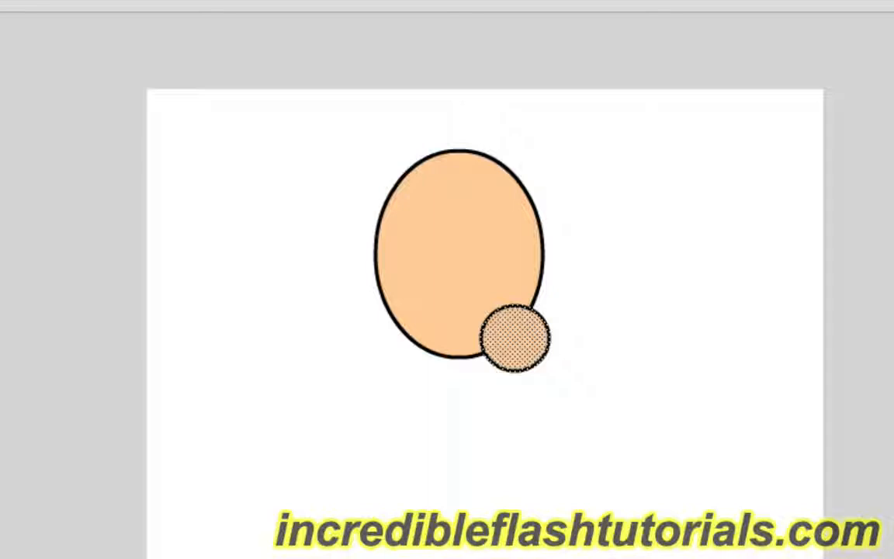
pyautogui.click(444, 267)
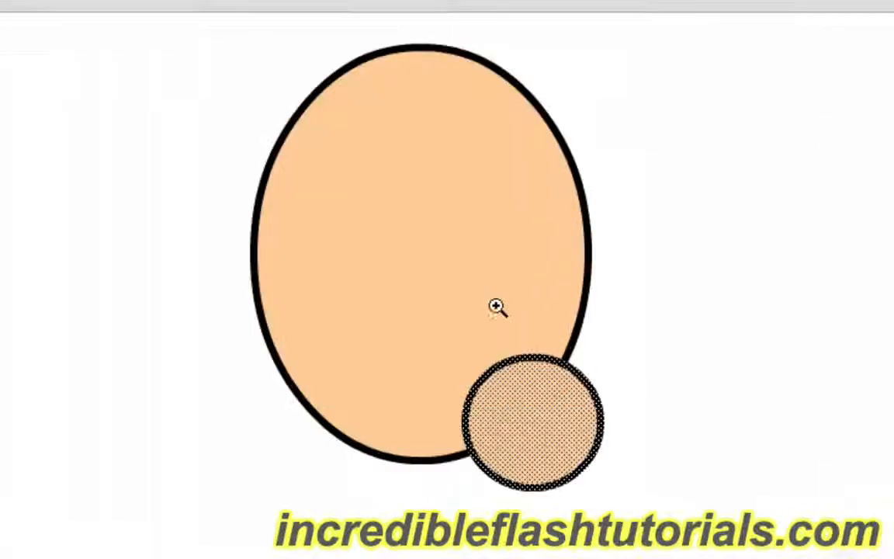
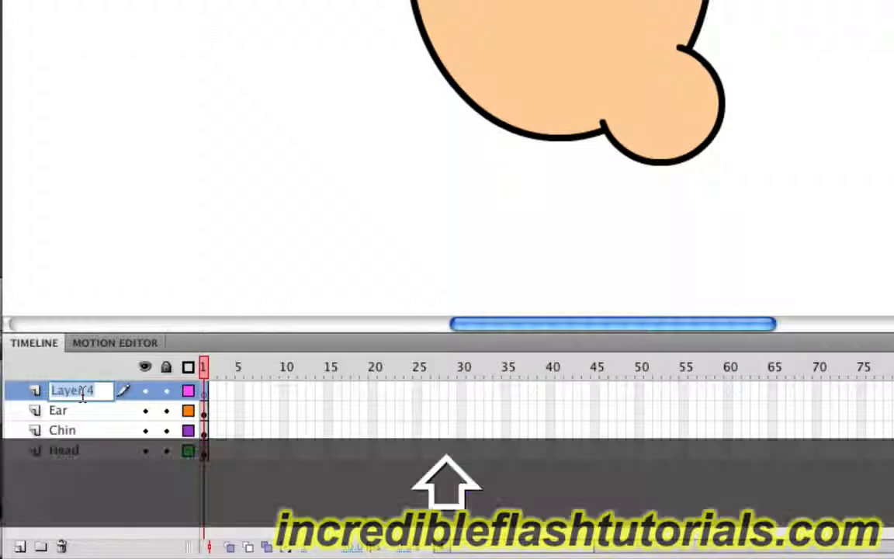
# - Rename Layer 4, above the Ear layer, as Eyes
pyautogui.write('Eyes')
pyautogui.press('Return')
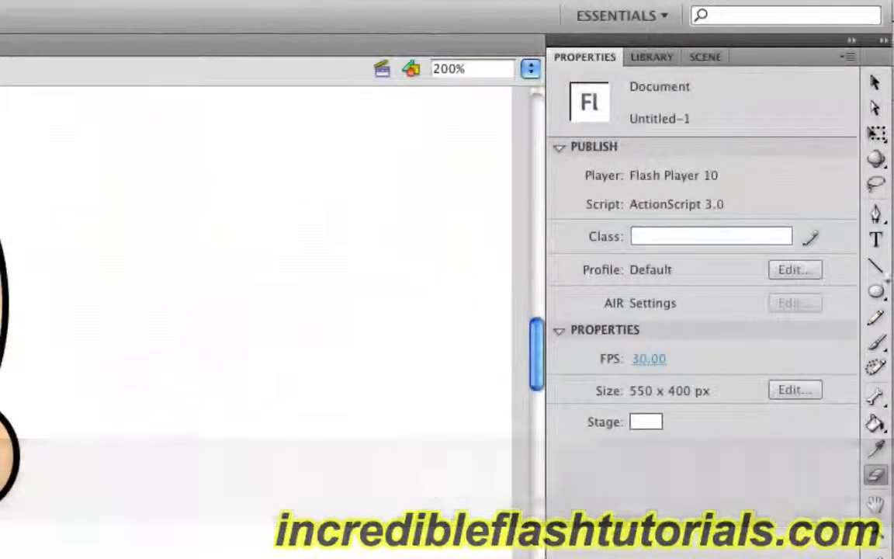
# - Draw a horizontal white oval with a black stroke of 2 on the Eyes layer for the eye nearer the ear
pyautogui.click(877, 292)
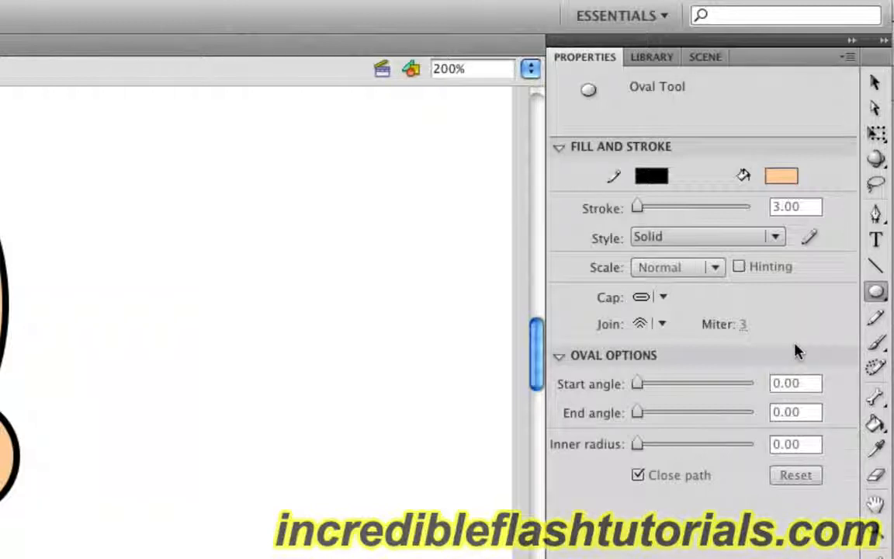
pyautogui.click(803, 208)
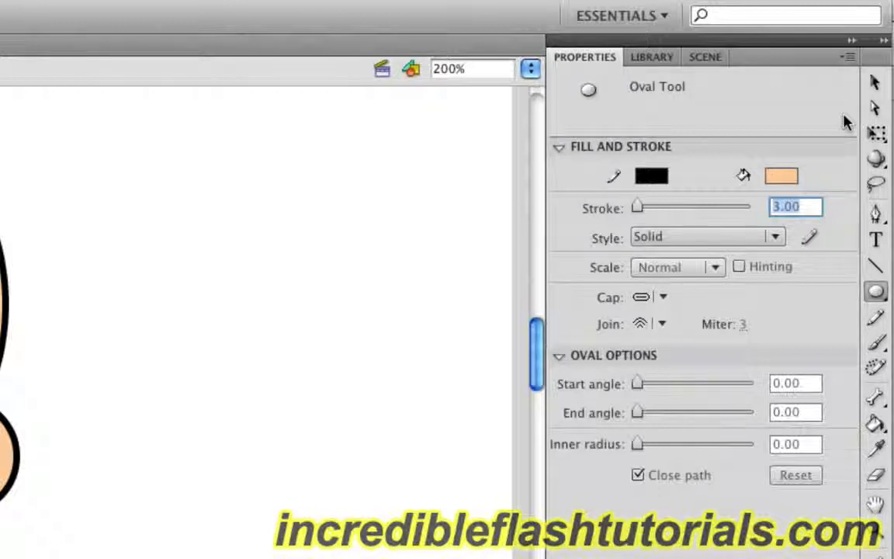
pyautogui.write('2')
pyautogui.press('Return')
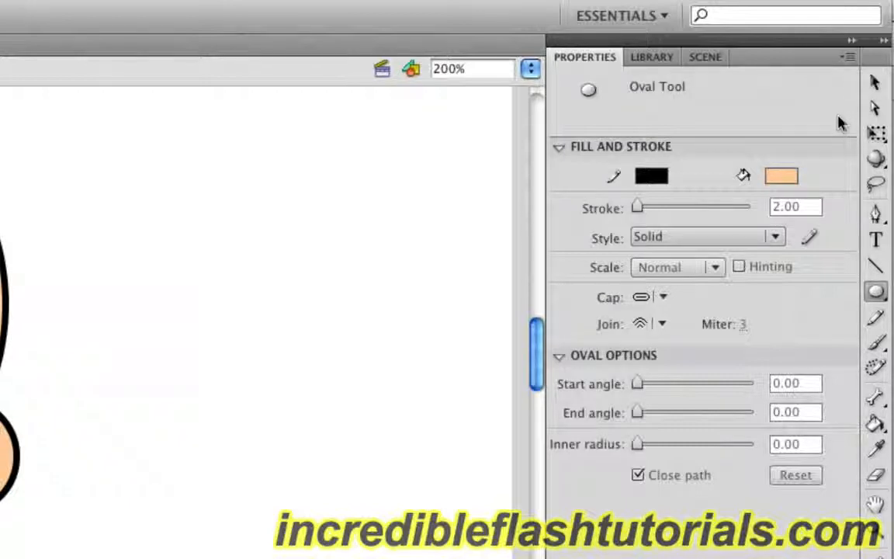
pyautogui.click(788, 175)
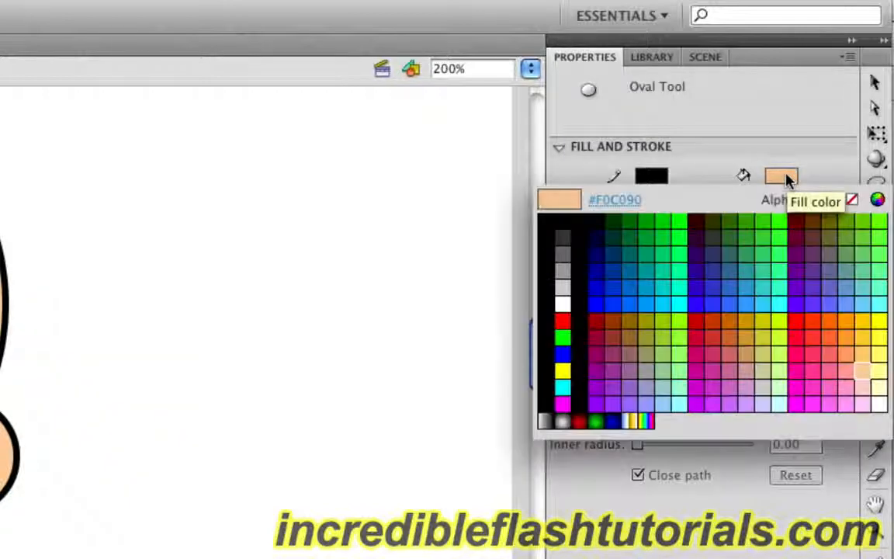
pyautogui.click(563, 303)
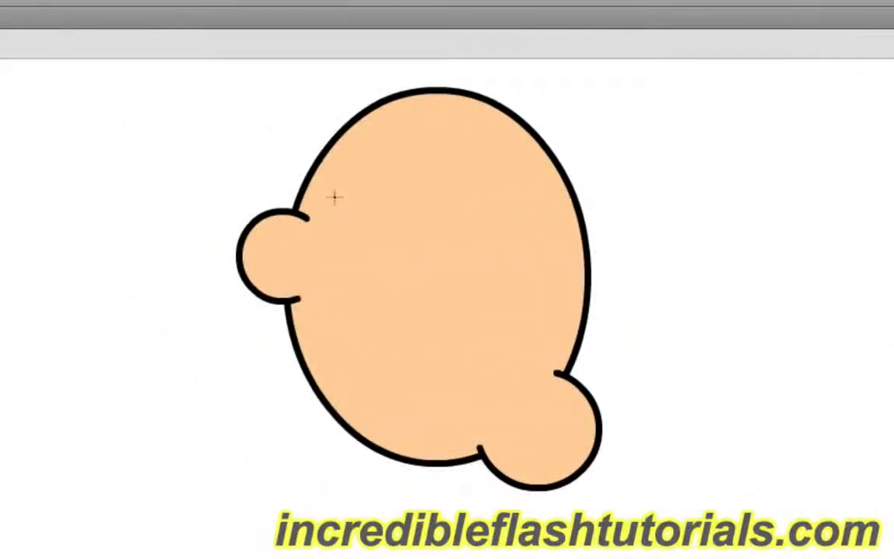
pyautogui.moveTo(331, 196)
pyautogui.mouseDown()
pyautogui.moveTo(433, 231)
pyautogui.moveTo(429, 252)
pyautogui.mouseUp()
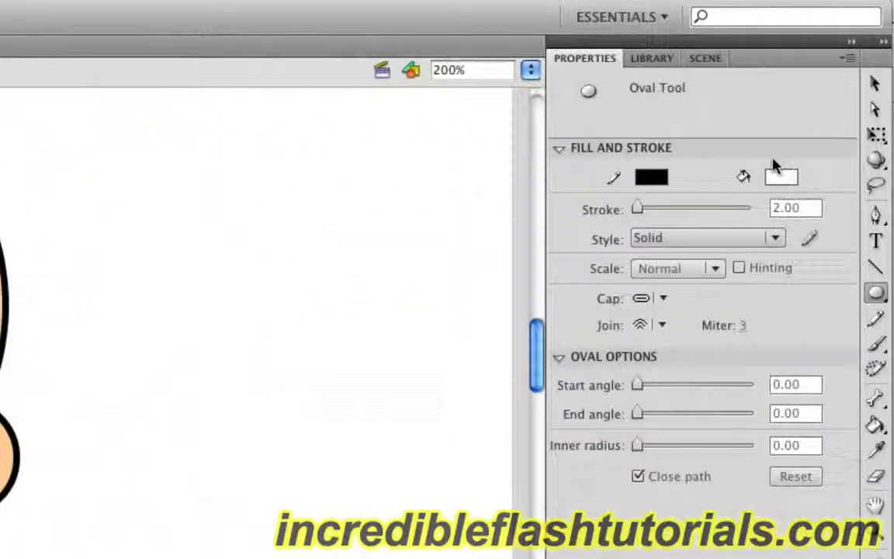
# - Nudge the whole eye oval, fill and outline, slightly up and to the right on the head
pyautogui.click(875, 84)
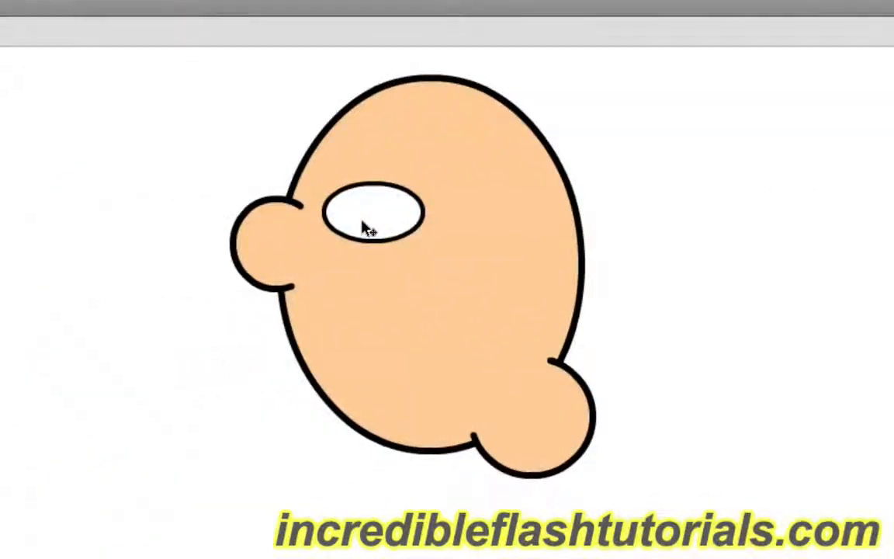
pyautogui.click(363, 225)
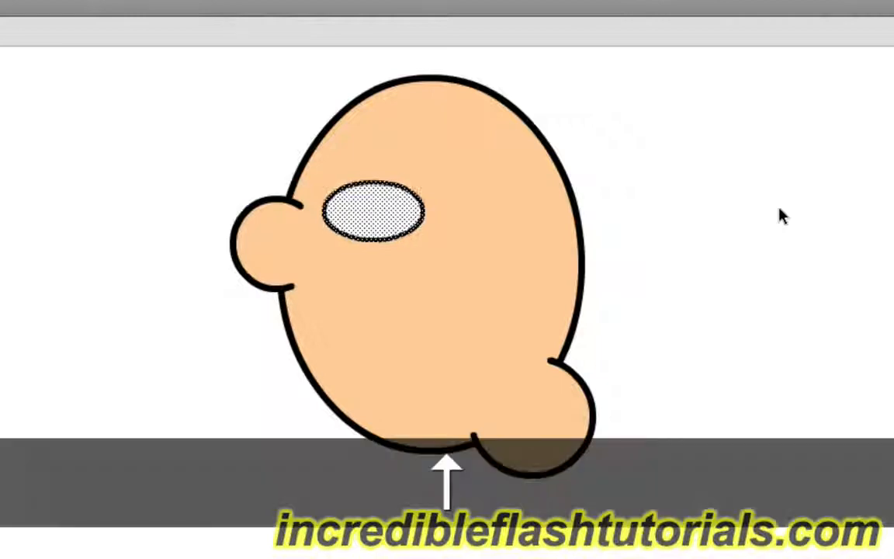
pyautogui.press('Up')
pyautogui.press('Up')
pyautogui.press('Up')
pyautogui.press('Up')
pyautogui.press('Up')
pyautogui.press('Up')
pyautogui.press('Up')
pyautogui.press('Up')
pyautogui.press('Up')
pyautogui.press('Up')
pyautogui.press('Up')
pyautogui.press('Up')
pyautogui.press('Up')
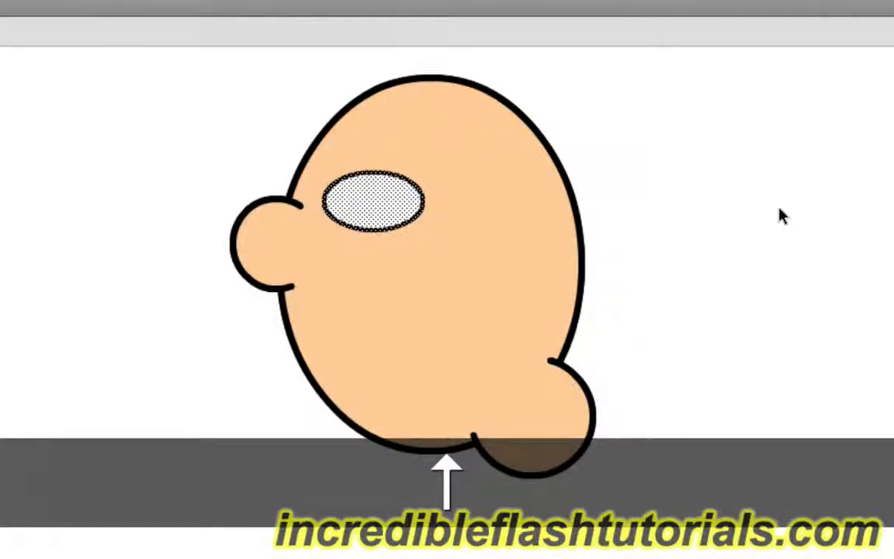
pyautogui.press('Right')
pyautogui.press('Right')
pyautogui.press('Right')
pyautogui.press('Right')
pyautogui.press('Right')
pyautogui.press('Right')
pyautogui.press('Right')
pyautogui.press('Right')
pyautogui.press('Right')
pyautogui.press('Right')
pyautogui.press('Right')
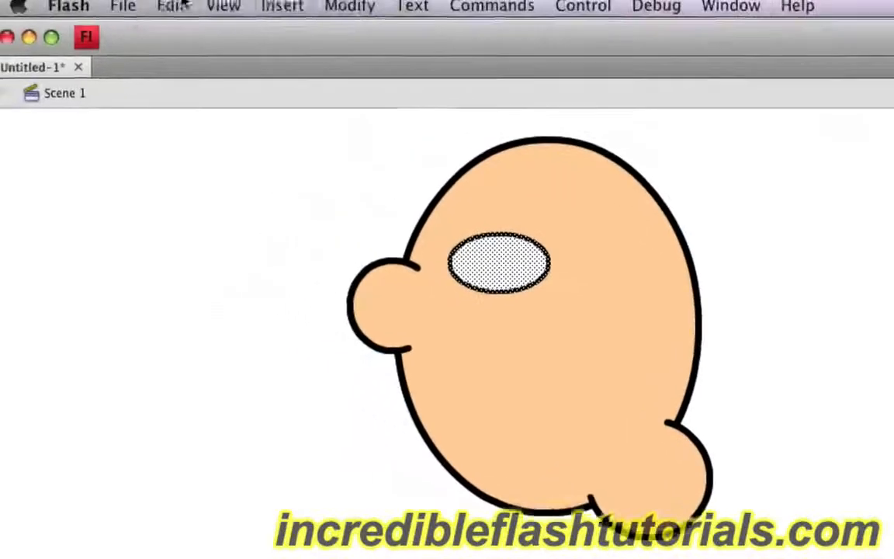
# - Copy the eye oval, paste it in place, and move the duplicate right to form the second eye
pyautogui.click(178, 8)
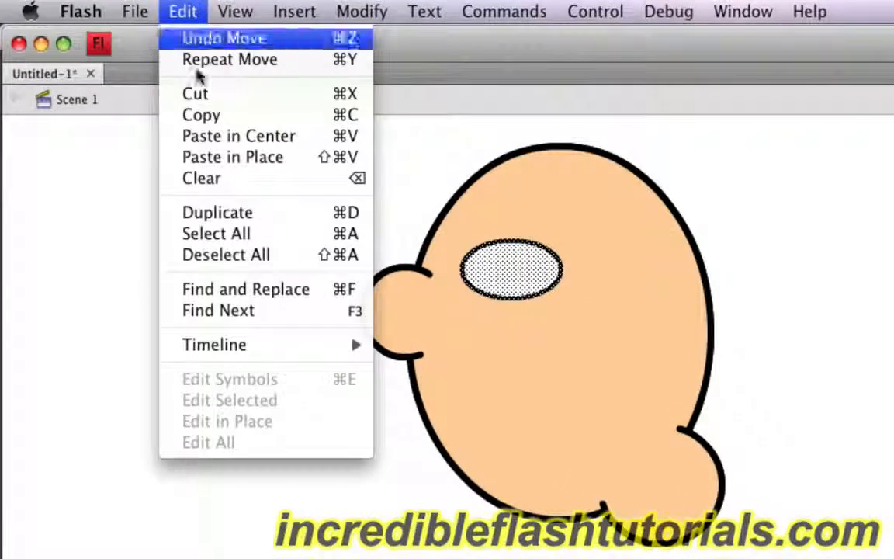
pyautogui.click(199, 116)
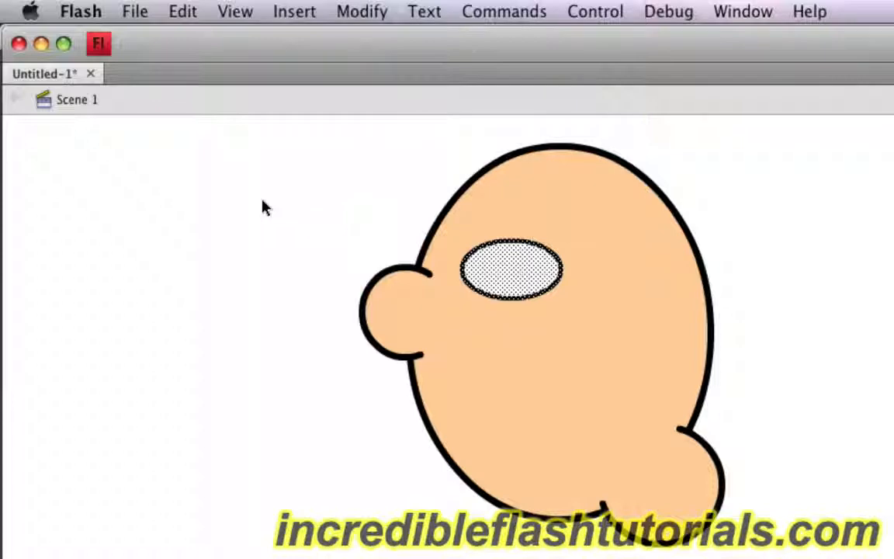
pyautogui.click(182, 9)
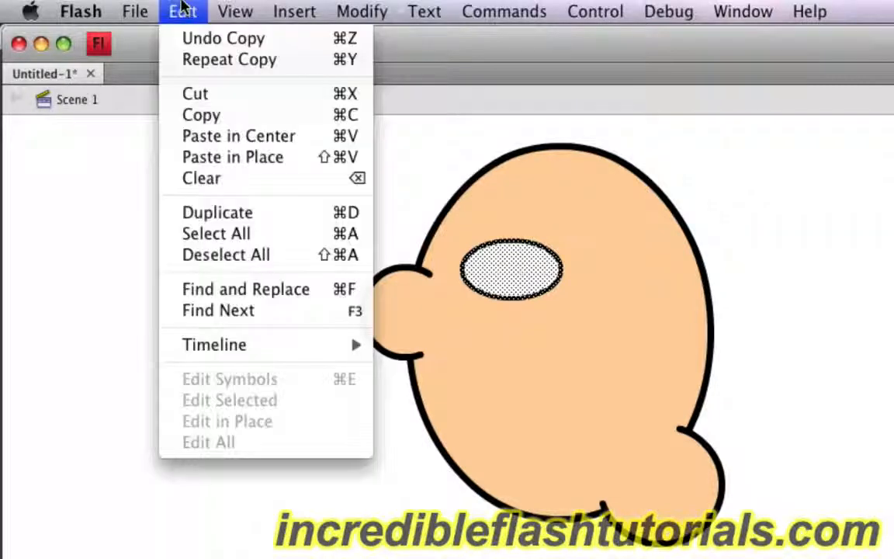
pyautogui.click(200, 158)
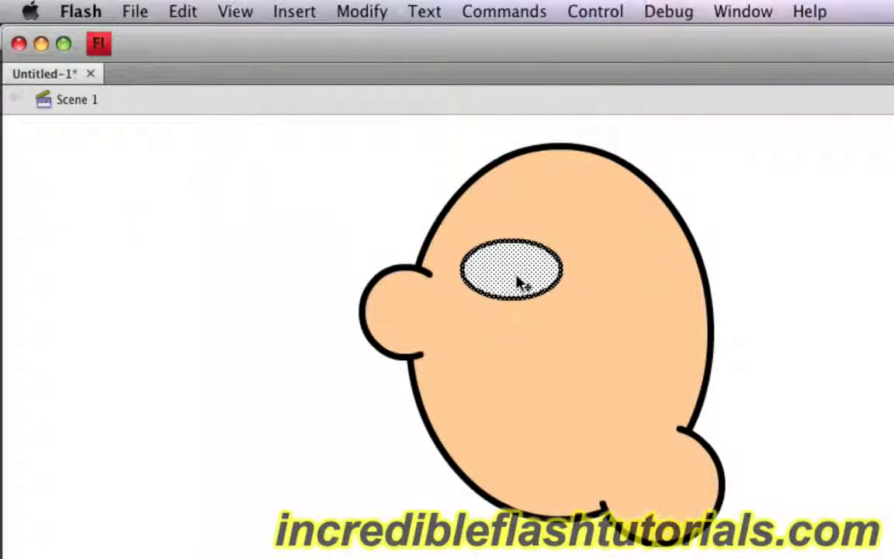
pyautogui.moveTo(520, 284); pyautogui.dragTo(641, 279)
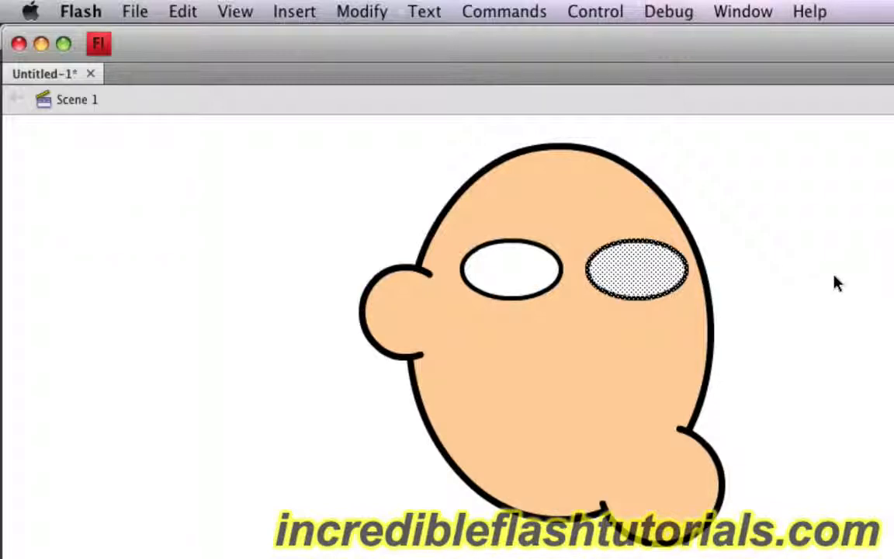
pyautogui.click(836, 283)
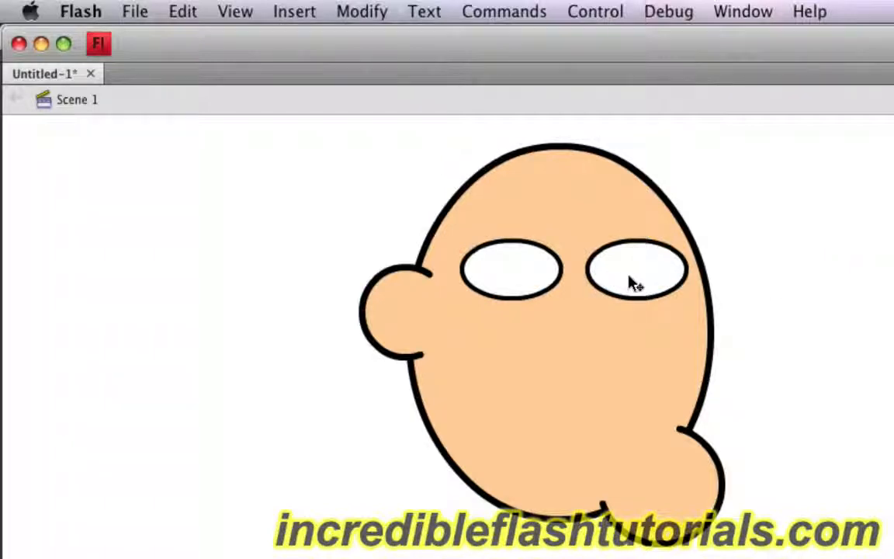
# - Nudge the eye nearer the ear rightward until it almost touches the other eye, leaving it deselected
pyautogui.doubleClick(503, 281)
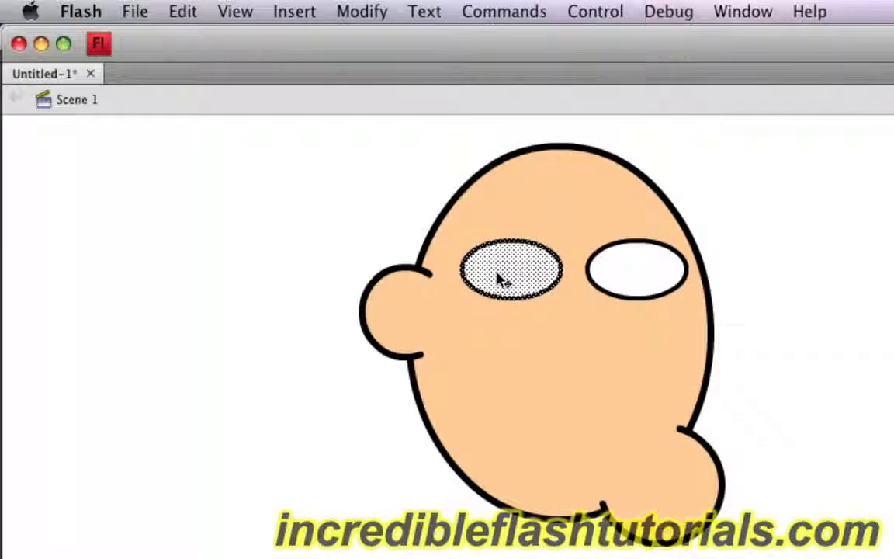
pyautogui.press('Right')
pyautogui.press('Right')
pyautogui.press('Right')
pyautogui.press('Right')
pyautogui.press('Right')
pyautogui.press('Right')
pyautogui.press('Right')
pyautogui.press('Right')
pyautogui.press('Right')
pyautogui.press('Right')
pyautogui.press('Right')
pyautogui.press('Right')
pyautogui.press('Right')
pyautogui.press('Right')
pyautogui.press('Right')
pyautogui.press('Right')
pyautogui.press('Right')
pyautogui.press('Right')
pyautogui.press('Right')
pyautogui.press('Right')
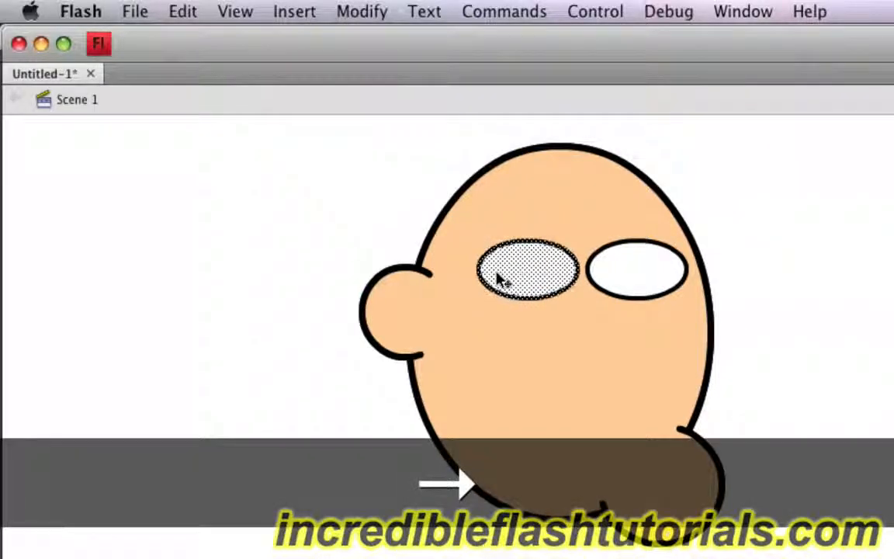
pyautogui.press('Right')
pyautogui.press('Right')
pyautogui.press('Right')
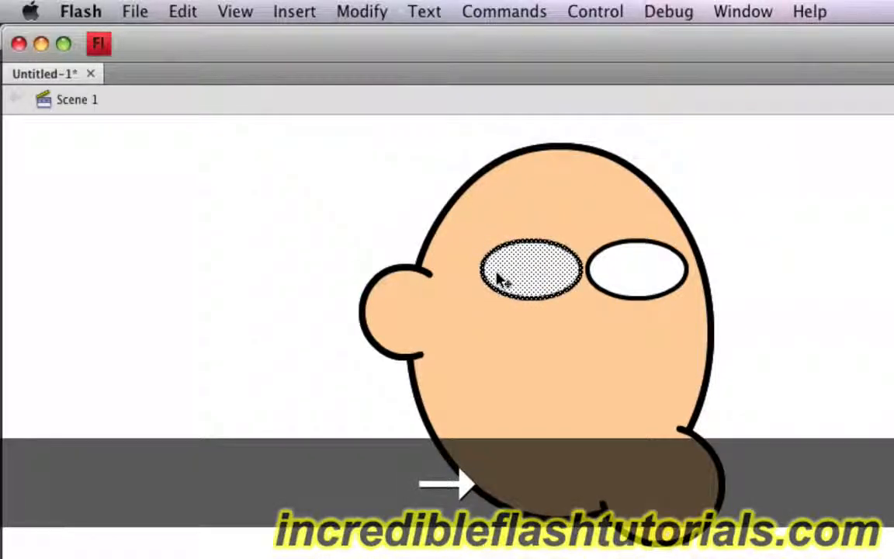
pyautogui.click(881, 303)
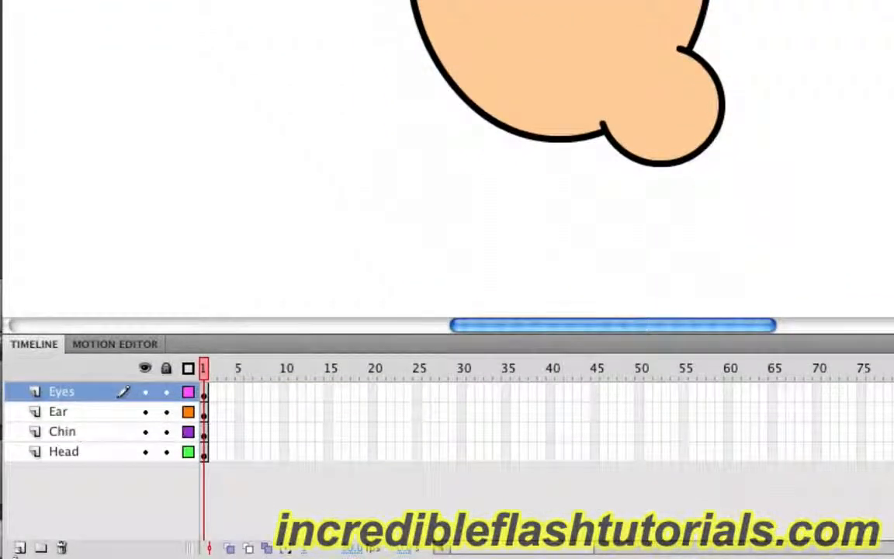
# - Add a new layer above the Eyes layer and name it Pupils
pyautogui.click(19, 548)
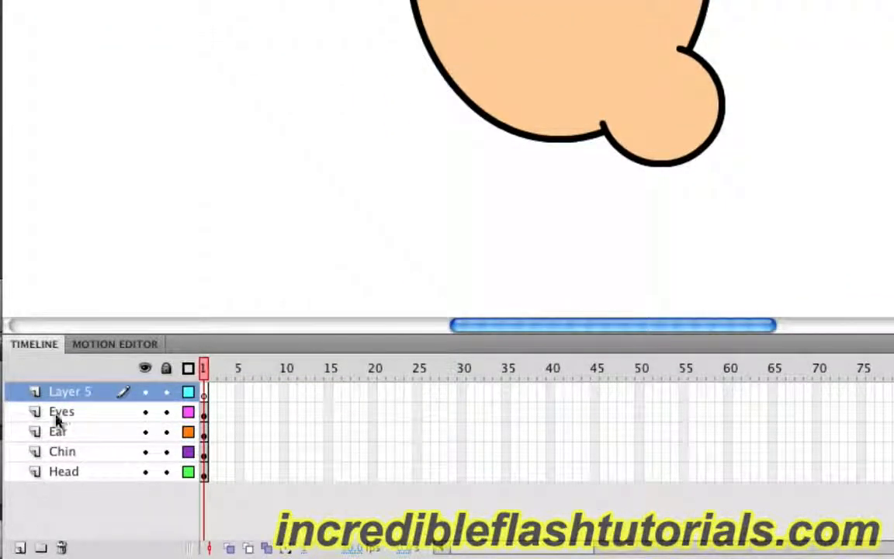
pyautogui.doubleClick(67, 397)
pyautogui.write('Pupils')
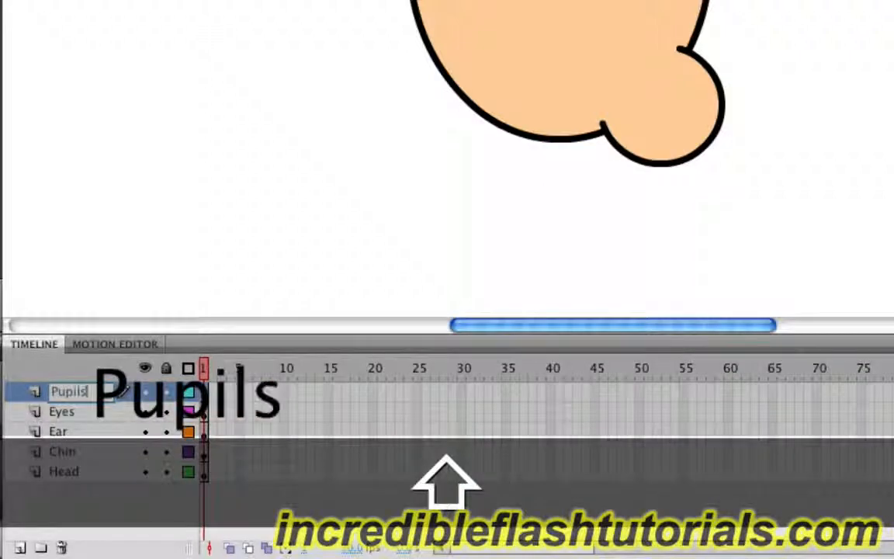
pyautogui.press('Return')
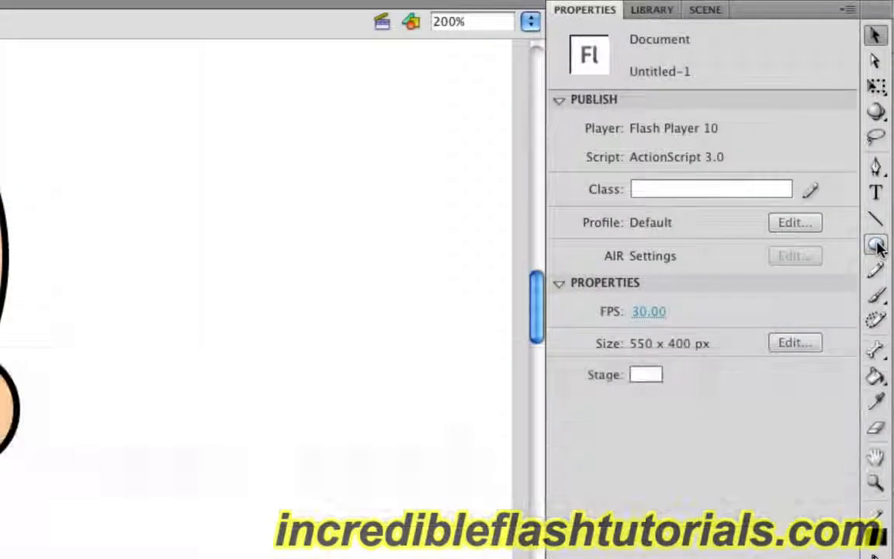
# - Draw a small black circle without a stroke inside the left eye on the Pupils layer
pyautogui.click(877, 245)
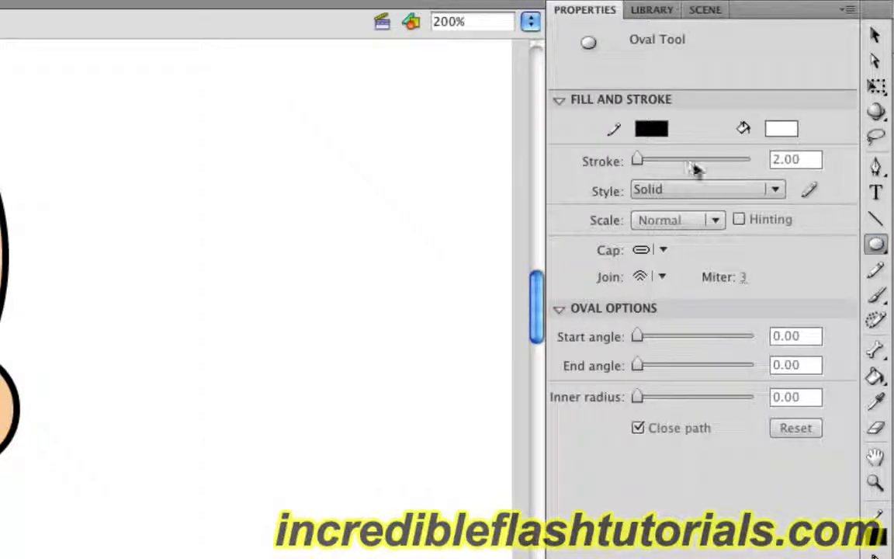
pyautogui.click(660, 136)
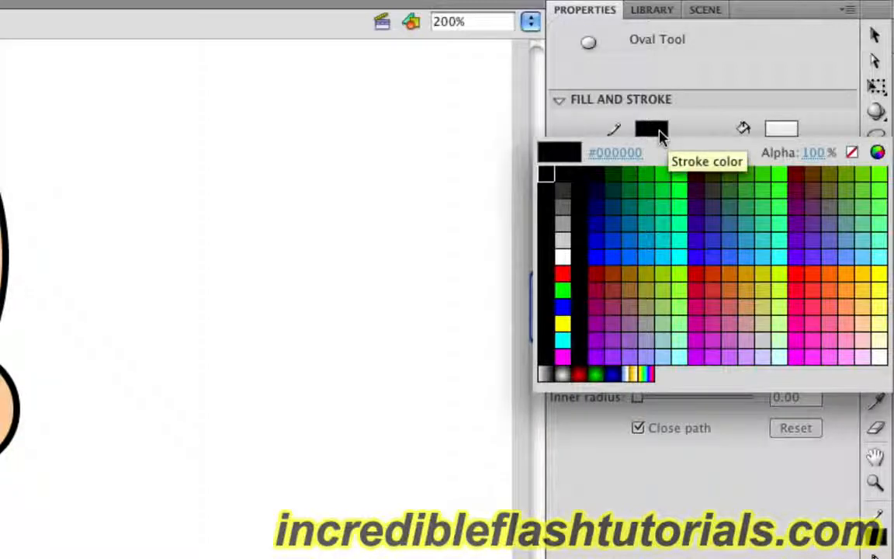
pyautogui.click(853, 154)
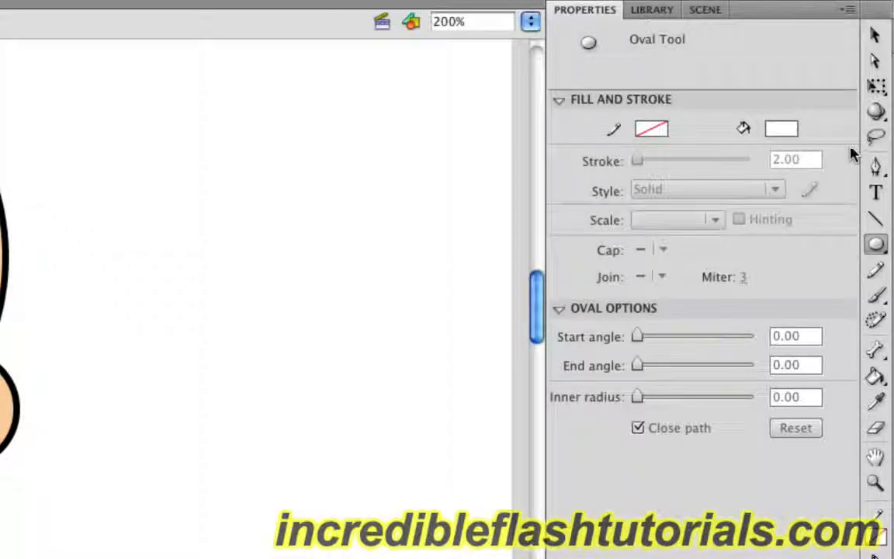
pyautogui.click(785, 130)
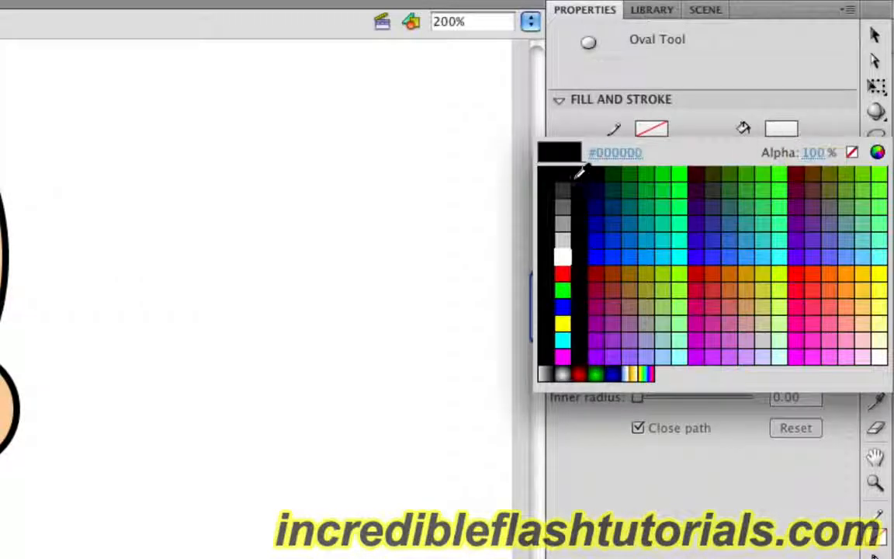
pyautogui.click(552, 165)
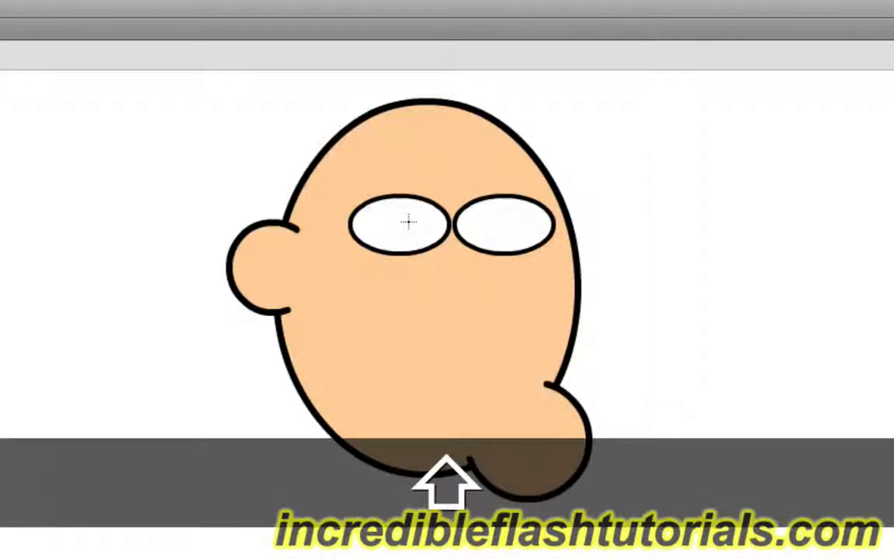
pyautogui.moveTo(405, 219); pyautogui.dragTo(427, 234)
pyautogui.moveTo(417, 225)
pyautogui.mouseDown()
pyautogui.moveTo(489, 230)
pyautogui.moveTo(735, 286)
pyautogui.moveTo(628, 237)
pyautogui.moveTo(533, 232)
pyautogui.moveTo(822, 359)
pyautogui.moveTo(421, 219)
pyautogui.mouseUp()
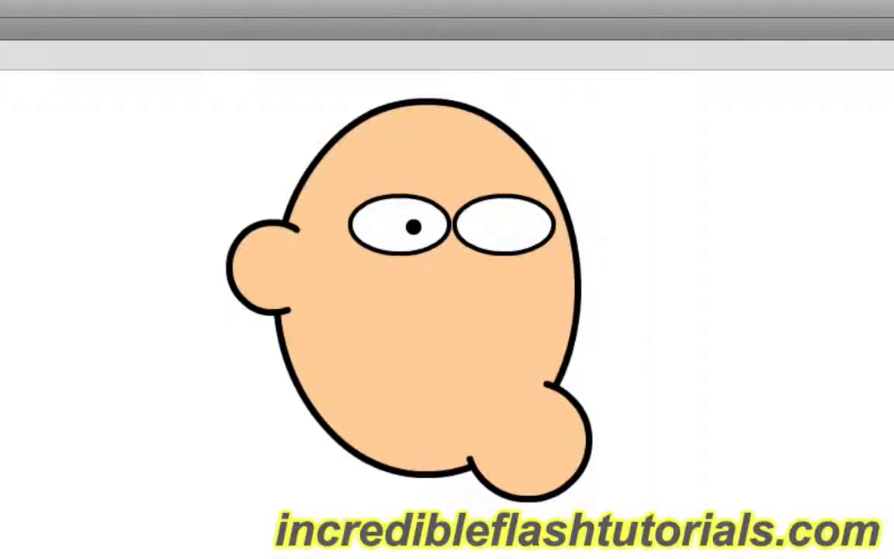
# - Nudge the pupil rightward to near the inner edge of the left eye
pyautogui.click(413, 227)
pyautogui.press('Right')
pyautogui.press('Right')
pyautogui.press('Right')
pyautogui.press('Right')
pyautogui.press('Right')
pyautogui.press('Right')
pyautogui.press('Right')
pyautogui.press('Right')
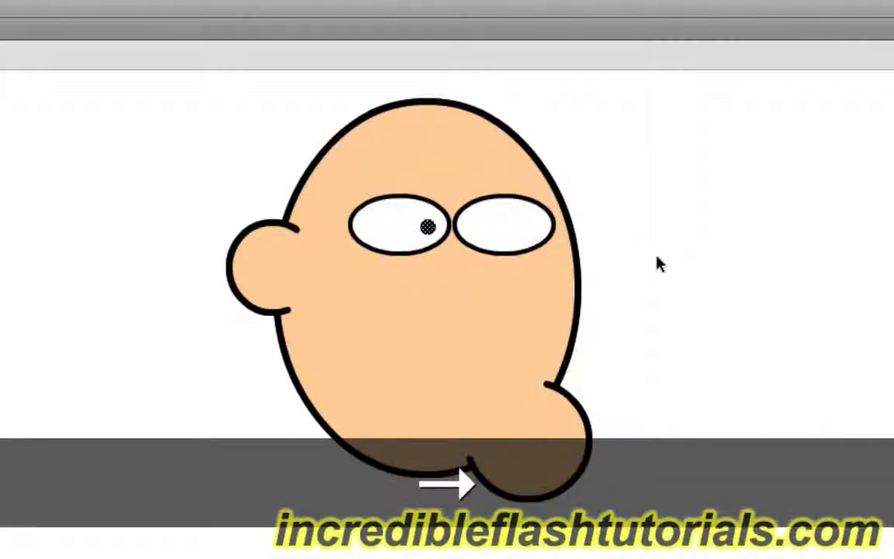
pyautogui.press('Right')
pyautogui.press('Right')
pyautogui.press('Right')
pyautogui.press('Right')
pyautogui.press('Right')
pyautogui.press('Right')
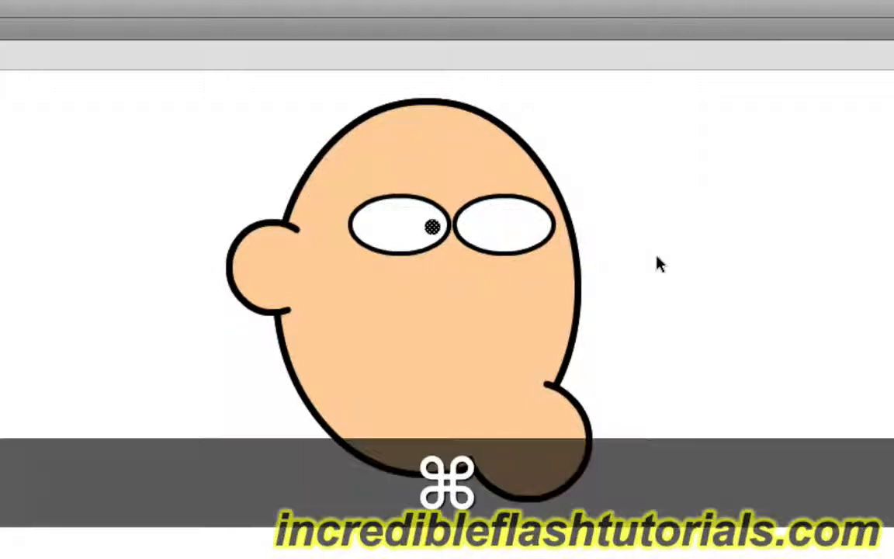
# - Copy the left eye's pupil and paste a duplicate at the center of the view
pyautogui.press('super')
pyautogui.press('super+c')
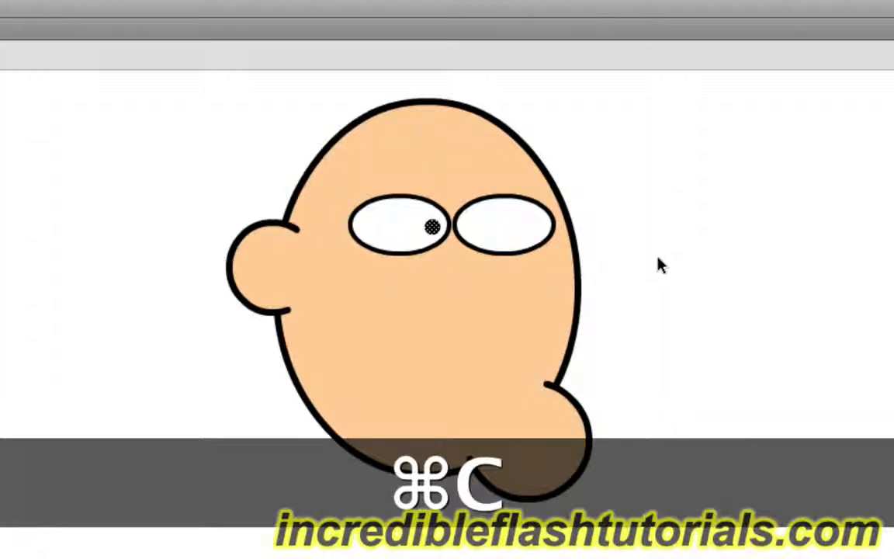
pyautogui.press('super+v')
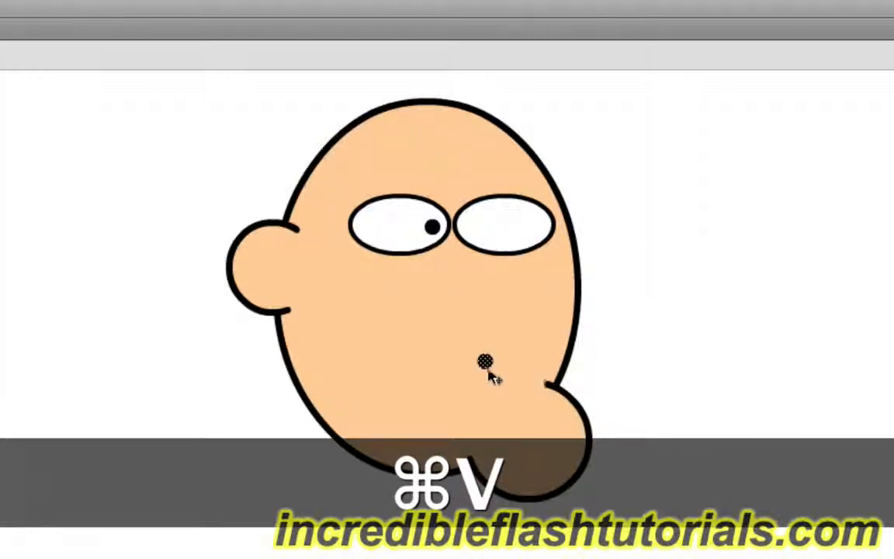
pyautogui.click(58, 1)
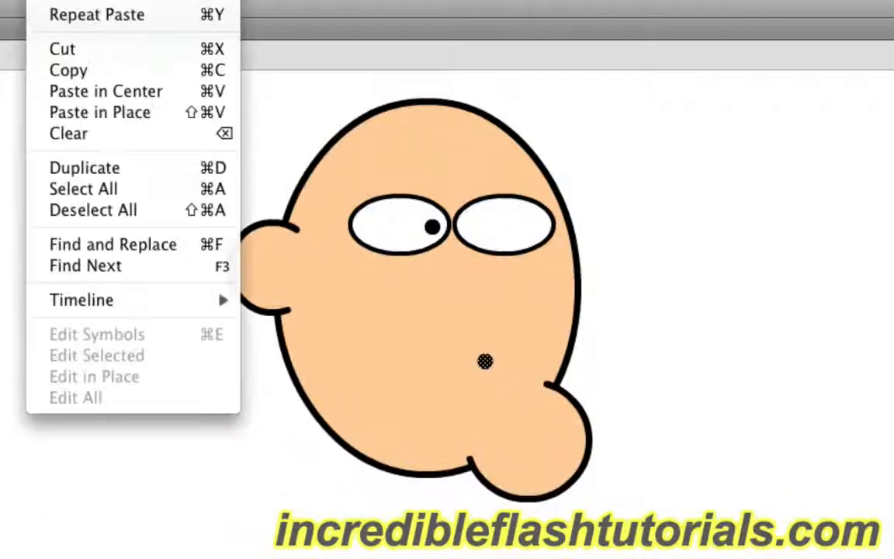
pyautogui.click(307, 181)
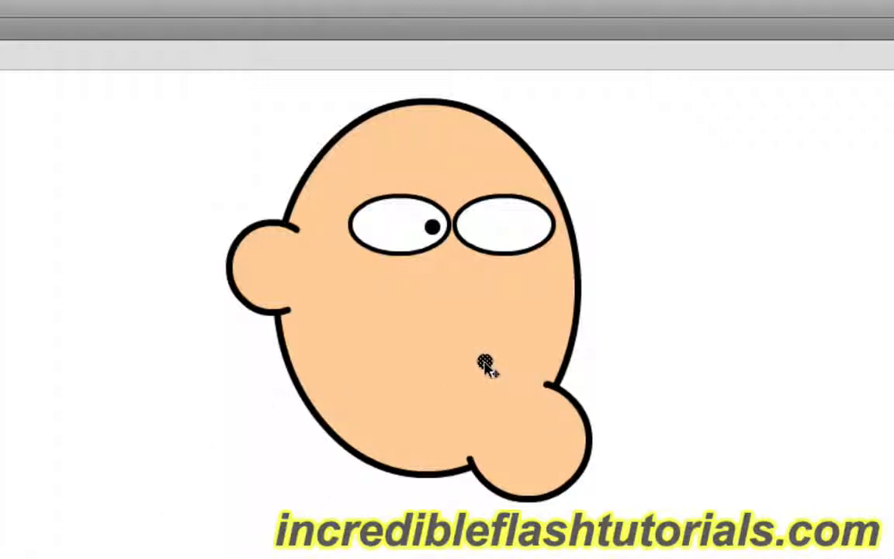
# - Move the duplicate pupil into the right eye and nudge it up and right, level with the other pupil near the outer edge
pyautogui.moveTo(484, 363); pyautogui.dragTo(532, 233)
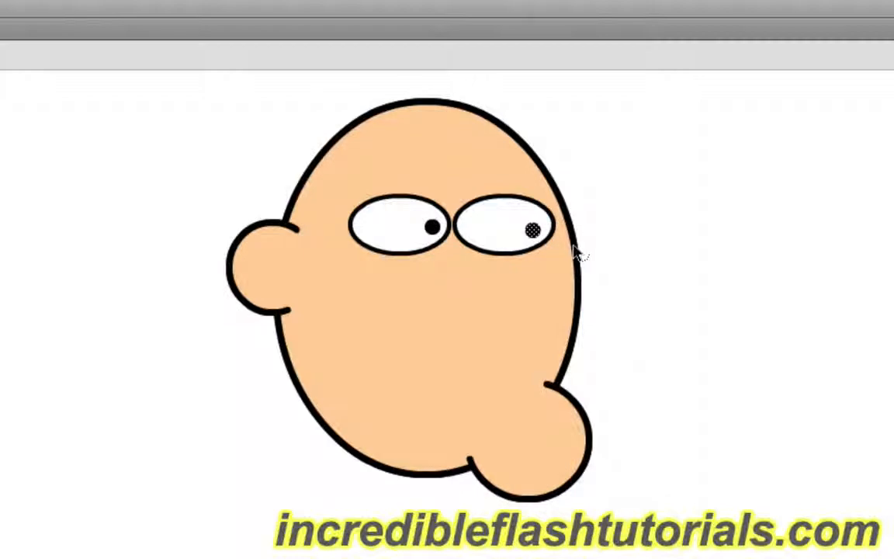
pyautogui.press('Up')
pyautogui.press('Up')
pyautogui.press('Up')
pyautogui.press('Up')
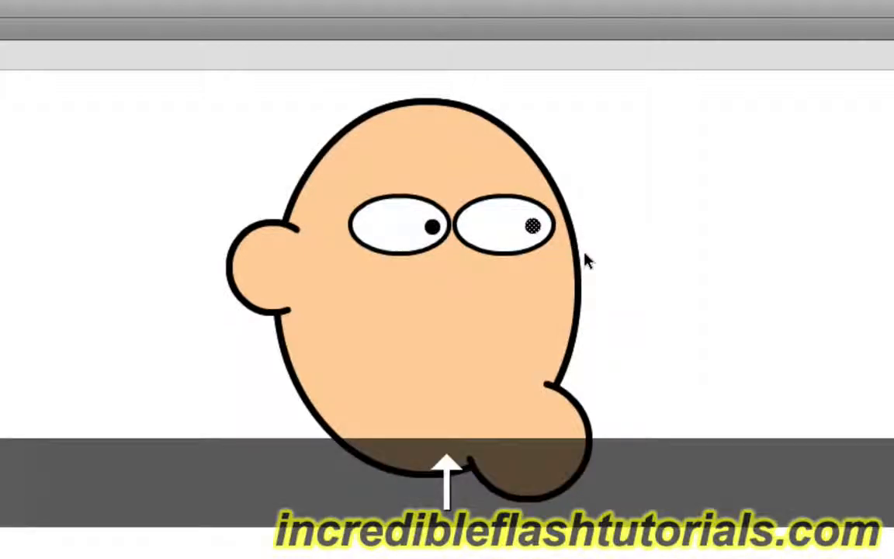
pyautogui.press('Right')
pyautogui.press('Right')
pyautogui.press('Right')
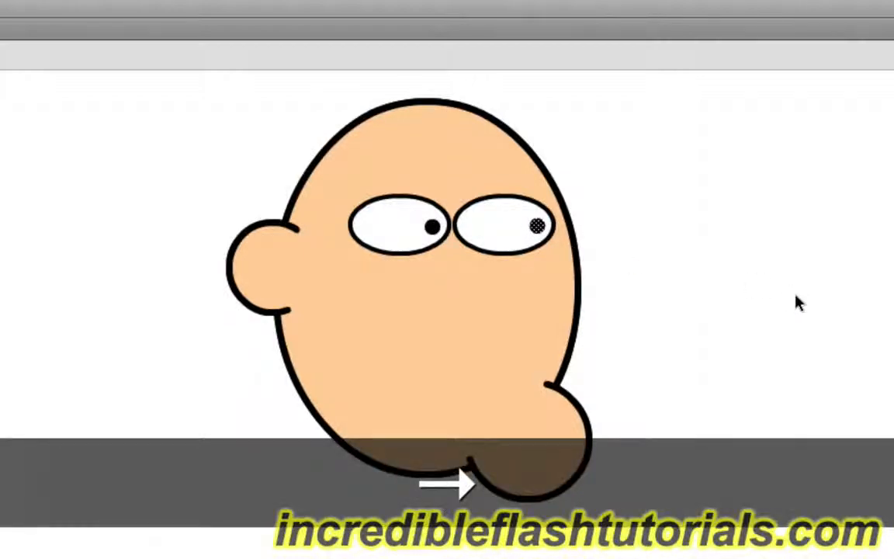
pyautogui.click(796, 296)
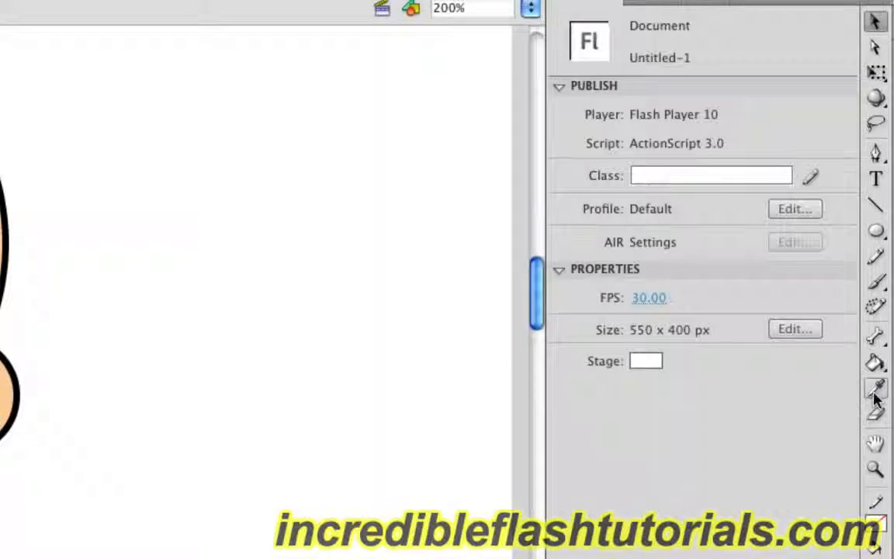
# - Sample the right eye's black outline and draw a freehand curved nose below the gap between the eyes with the Pencil tool
pyautogui.click(876, 392)
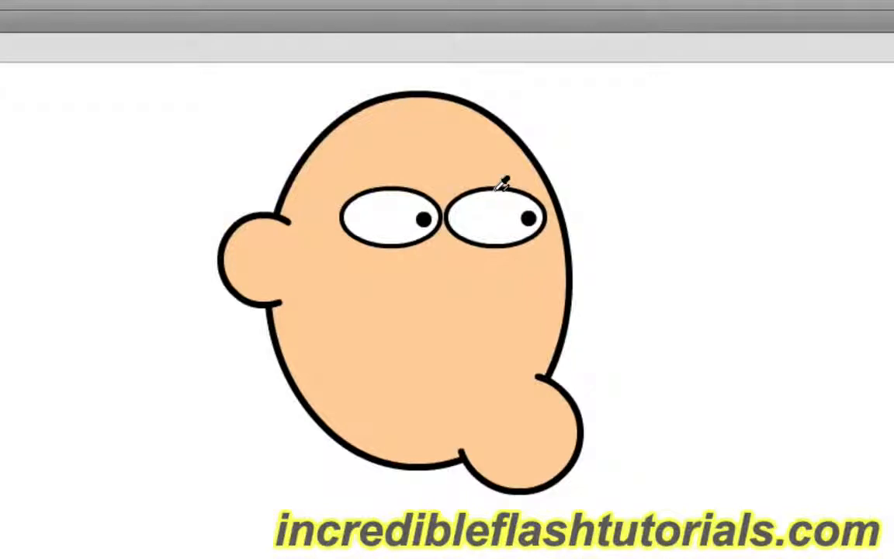
pyautogui.click(499, 188)
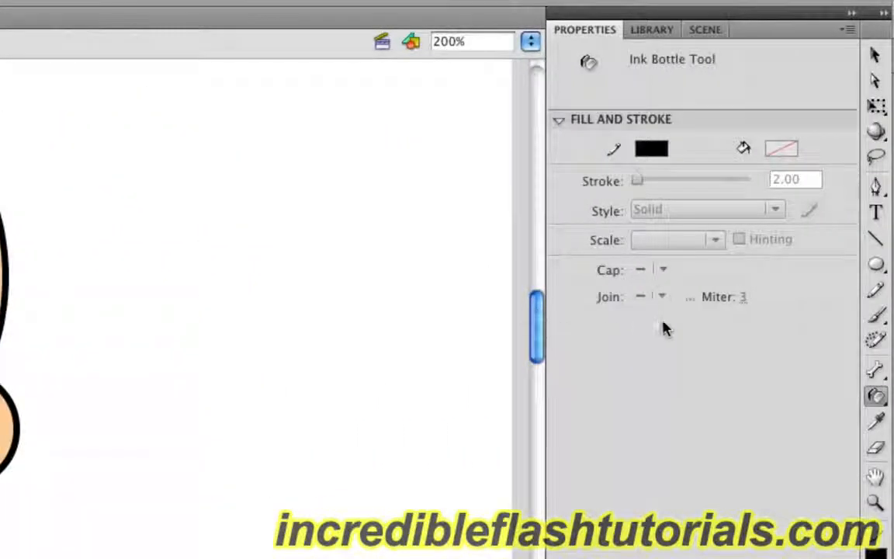
pyautogui.click(874, 294)
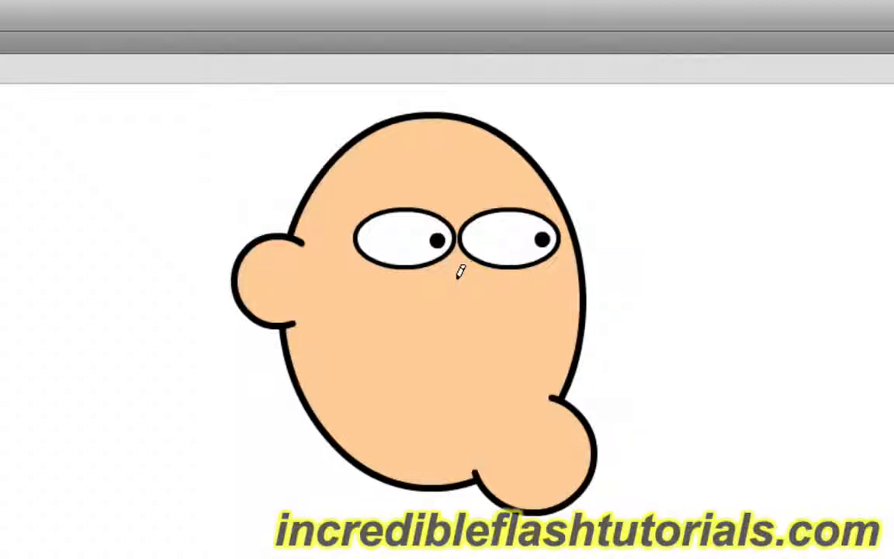
pyautogui.moveTo(457, 276)
pyautogui.mouseDown()
pyautogui.moveTo(456, 319)
pyautogui.moveTo(475, 304)
pyautogui.moveTo(507, 312)
pyautogui.moveTo(503, 356)
pyautogui.moveTo(430, 360)
pyautogui.moveTo(418, 343)
pyautogui.moveTo(419, 333)
pyautogui.moveTo(432, 336)
pyautogui.mouseUp()
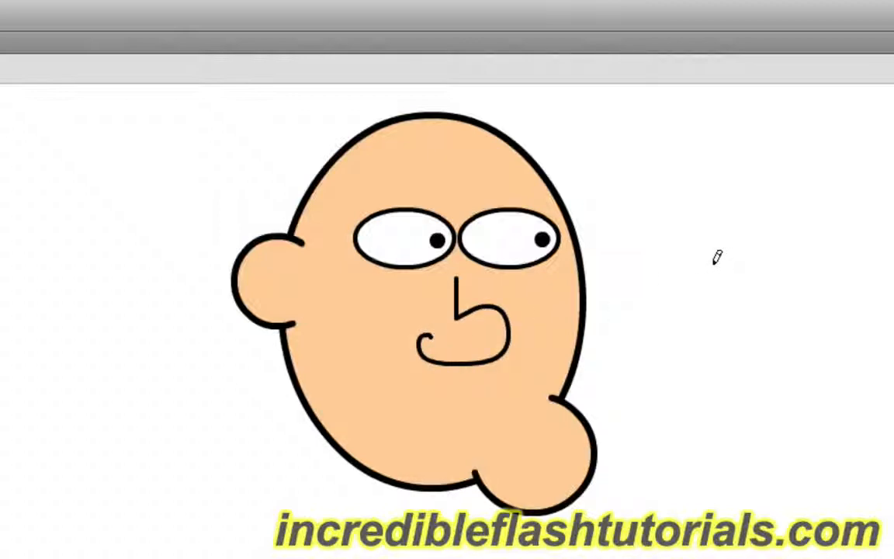
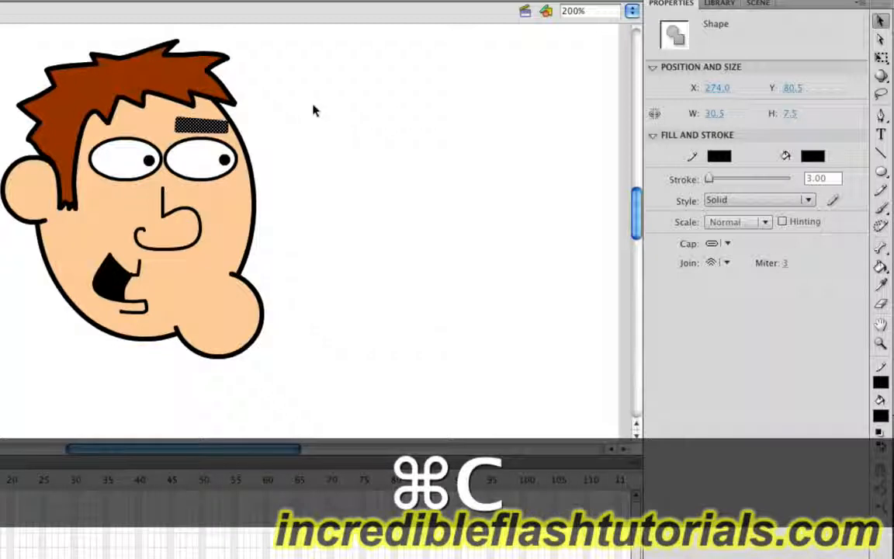
# - Paste a duplicate of the right eyebrow and move it above the left eye
pyautogui.press('super+v')
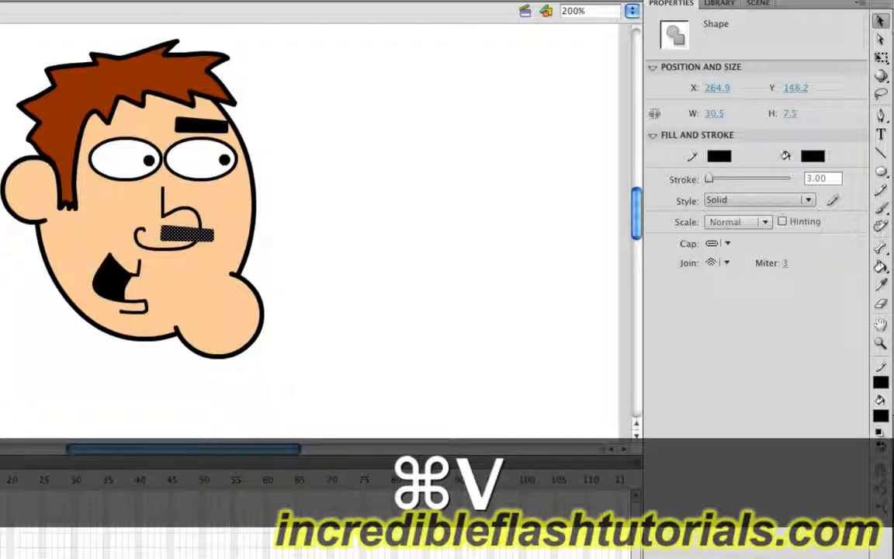
pyautogui.click(6, 0)
pyautogui.click(31, 0)
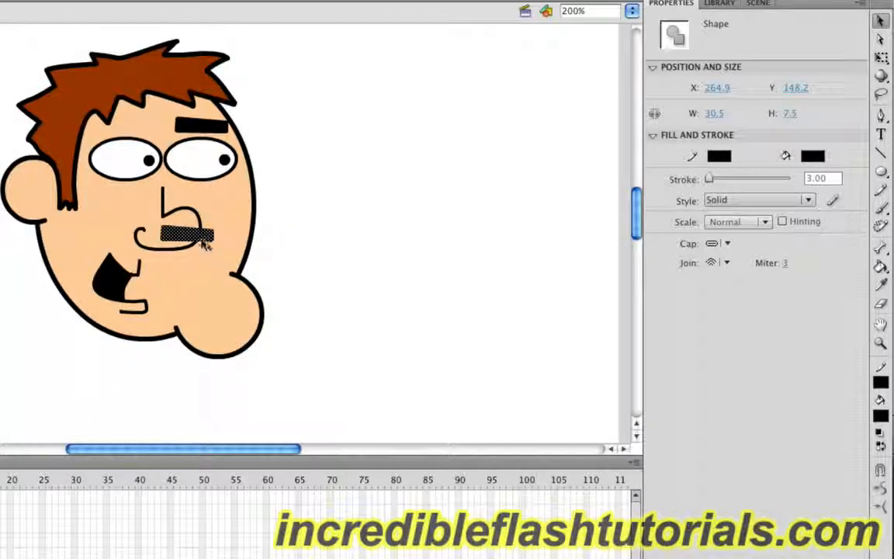
pyautogui.moveTo(189, 221); pyautogui.dragTo(133, 111)
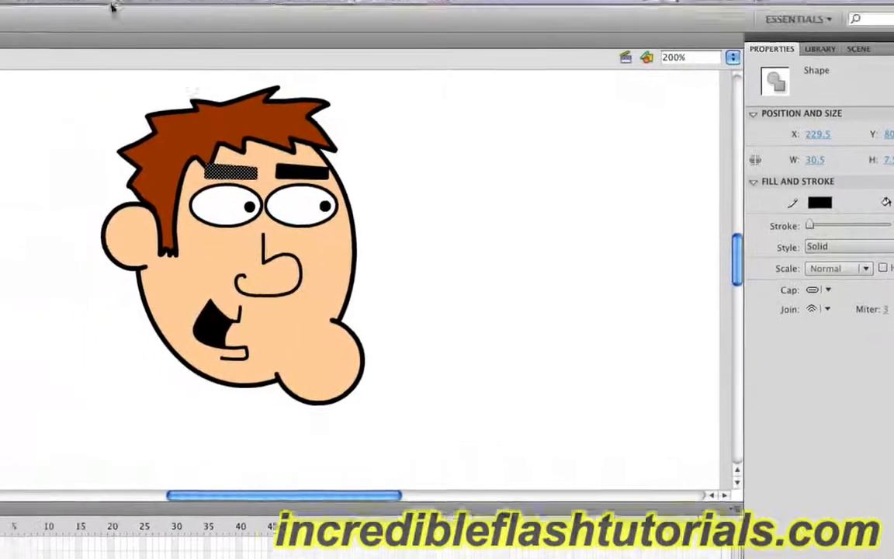
# - Flip the left eyebrow horizontally and nudge it 3 px to the left
pyautogui.click(131, 10)
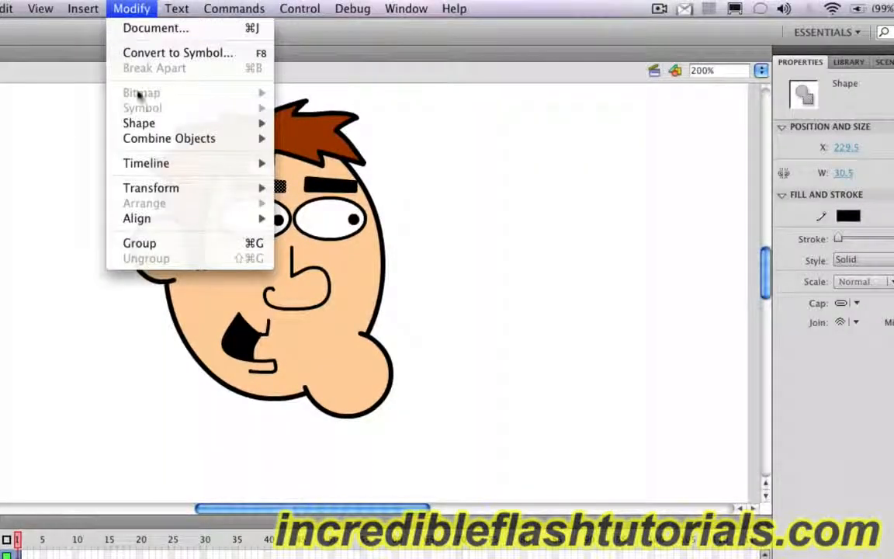
pyautogui.moveTo(157, 190)
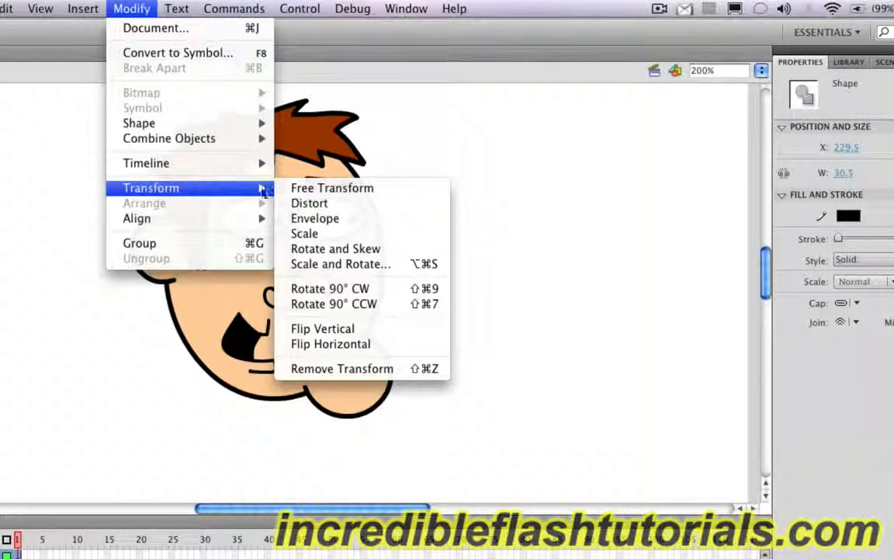
pyautogui.click(374, 346)
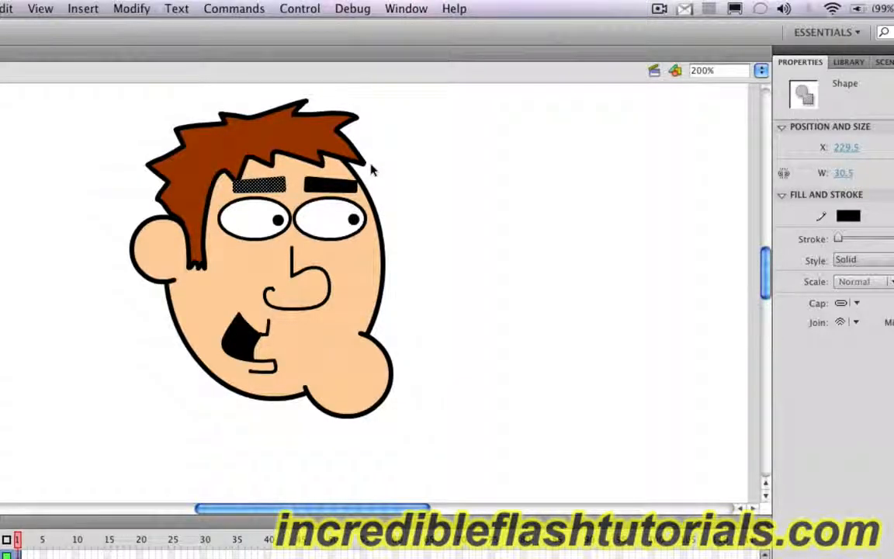
pyautogui.press('Left')
pyautogui.press('Left')
pyautogui.press('Left')
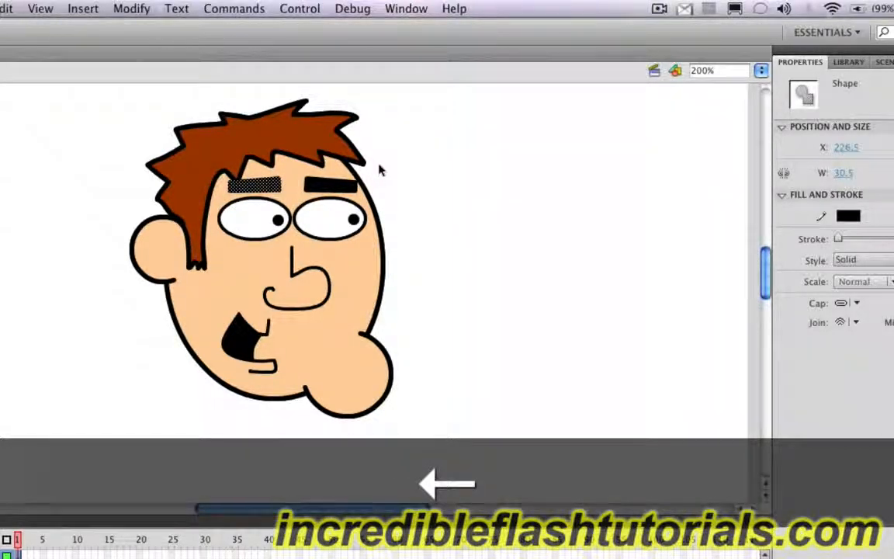
pyautogui.click(455, 182)
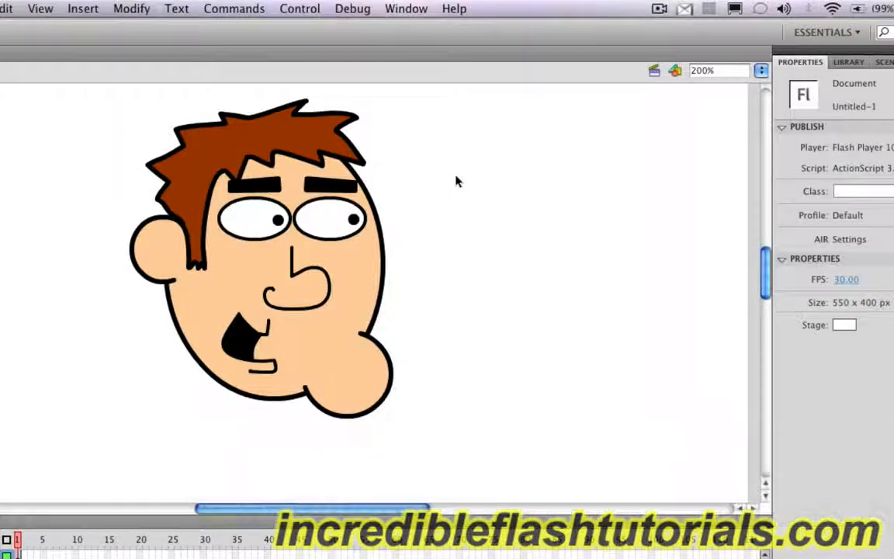
# - Add a new layer above the Brows layer and name it Neck
pyautogui.scroll(1, 509, 224)
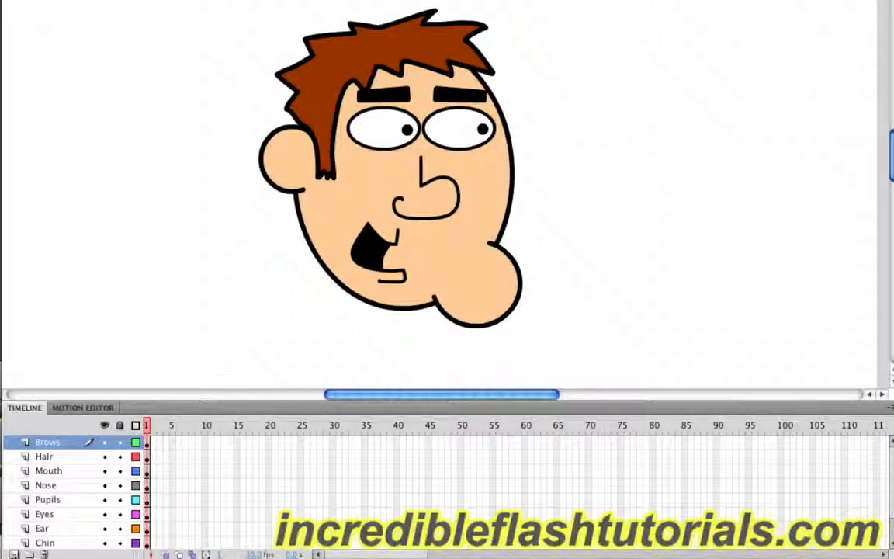
pyautogui.click(14, 554)
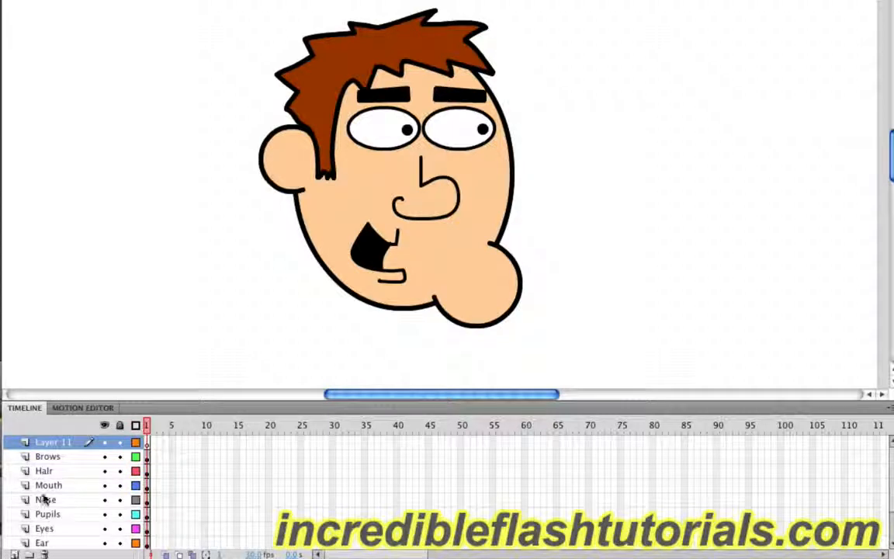
pyautogui.doubleClick(54, 443)
pyautogui.write('B')
pyautogui.press('BackSpace')
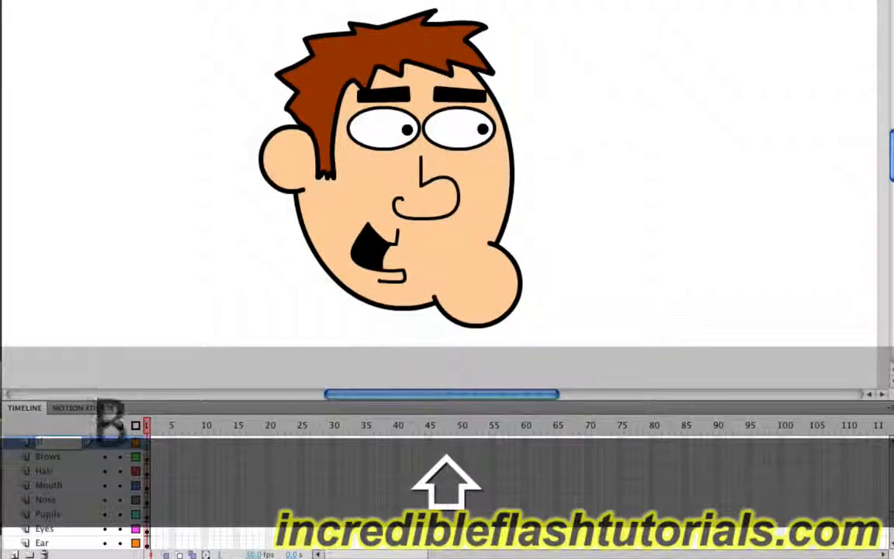
pyautogui.write('Neck')
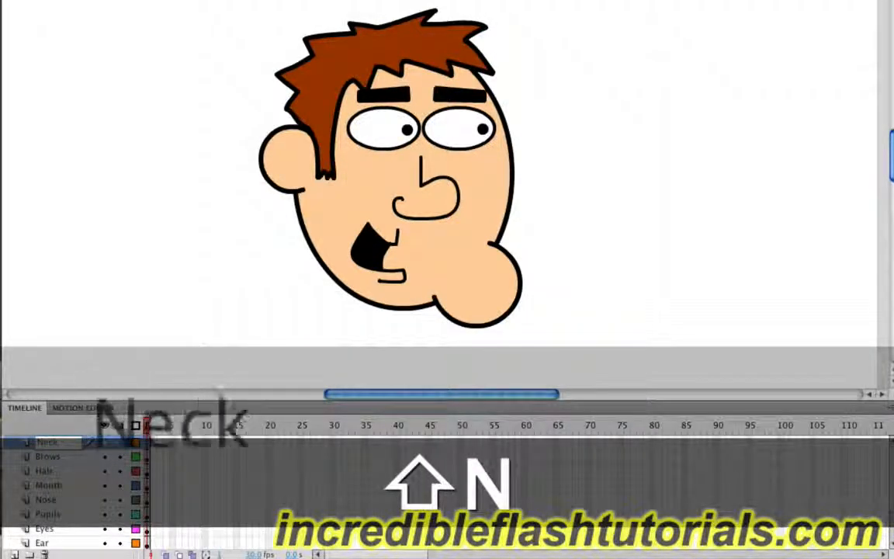
pyautogui.press('Return')
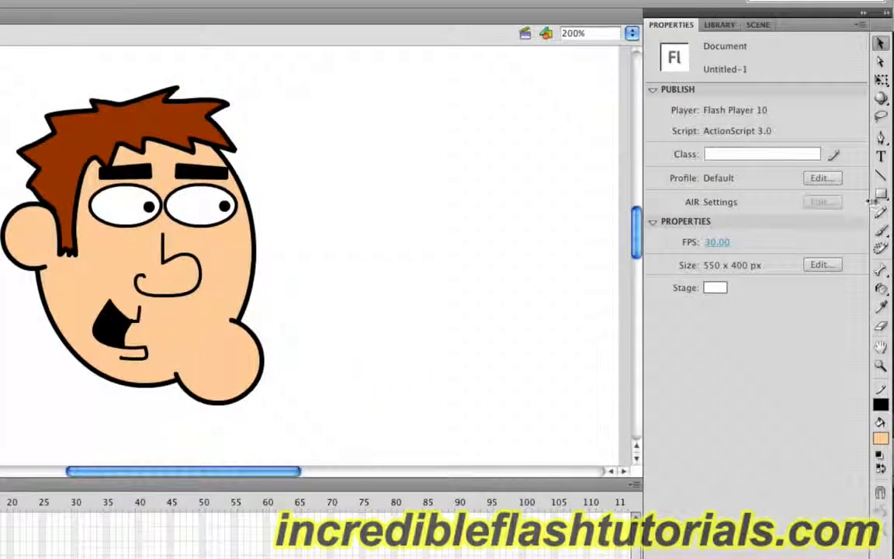
# - Draw a skin-colored rectangle about 24 by 59 px with a 3 px black stroke at the lower left of the face for the neck
pyautogui.click(884, 196)
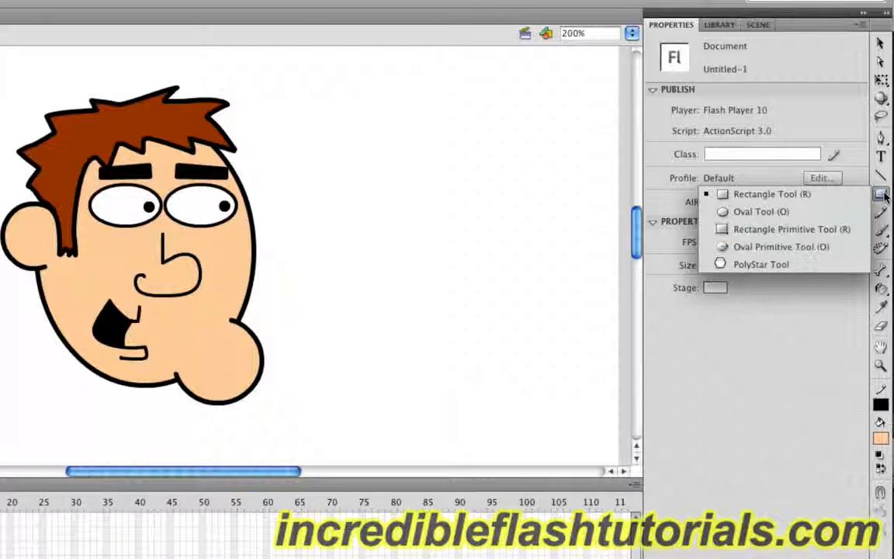
pyautogui.click(818, 200)
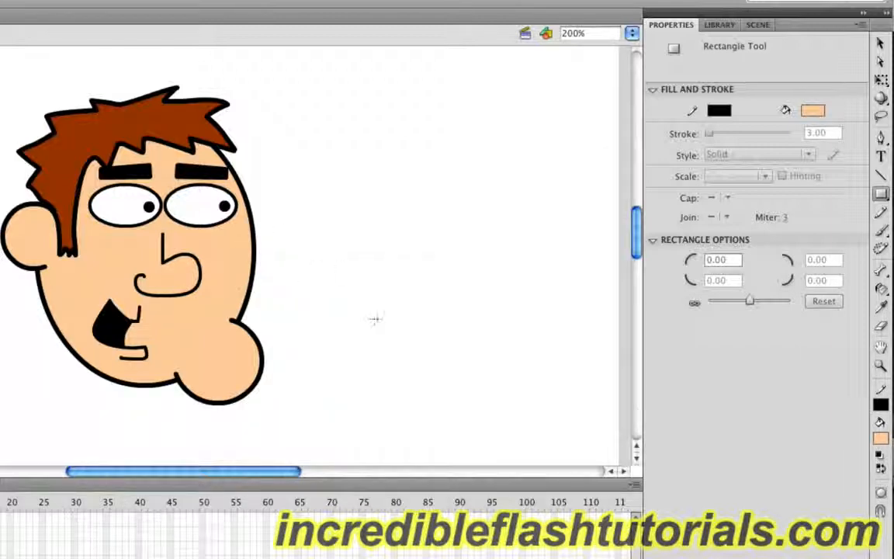
pyautogui.click(881, 196)
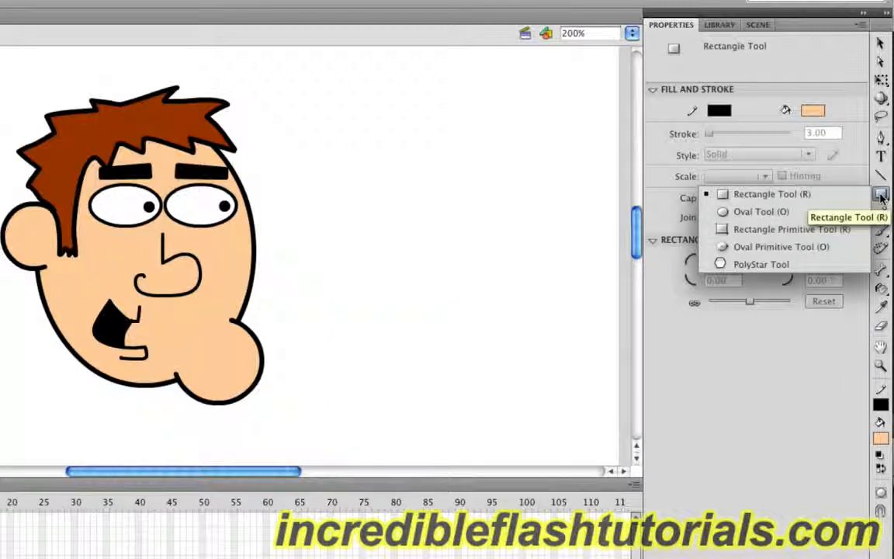
pyautogui.click(880, 195)
pyautogui.scroll(-3, 243, 386)
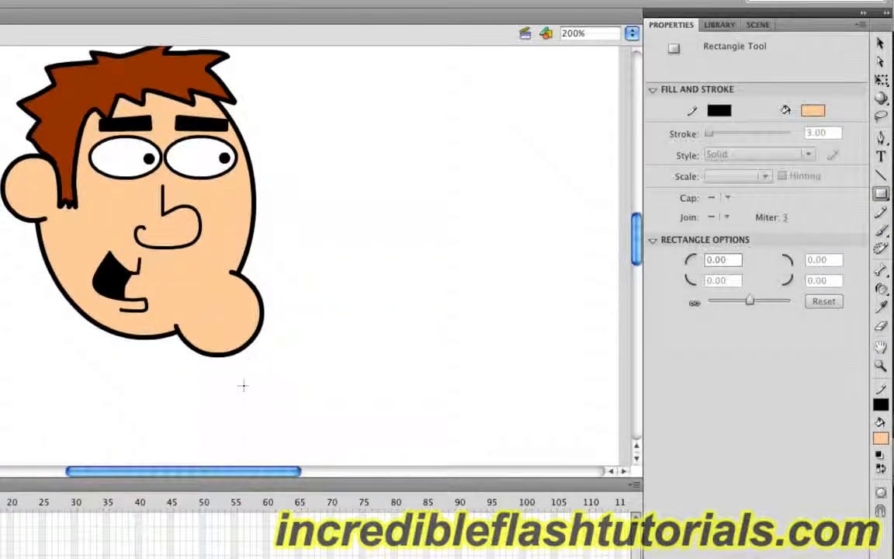
pyautogui.scroll(-3, 243, 386)
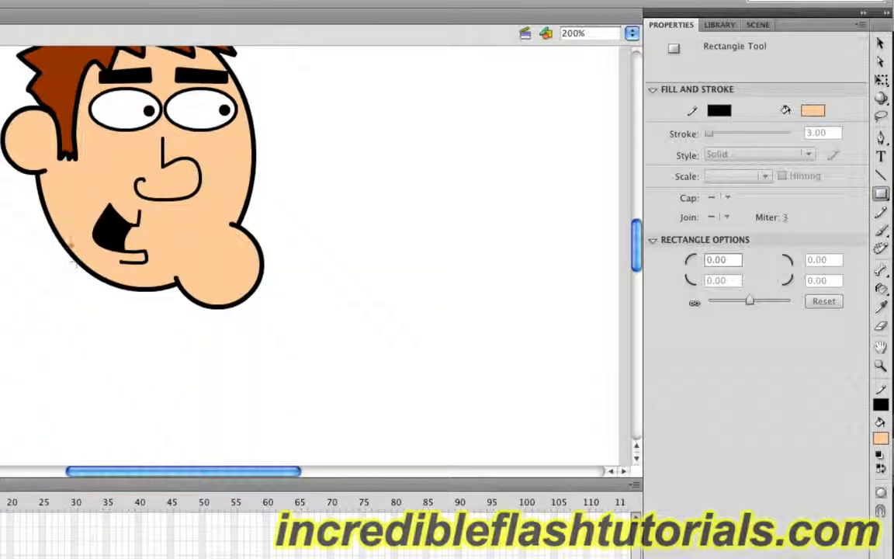
pyautogui.moveTo(69, 239); pyautogui.dragTo(109, 332)
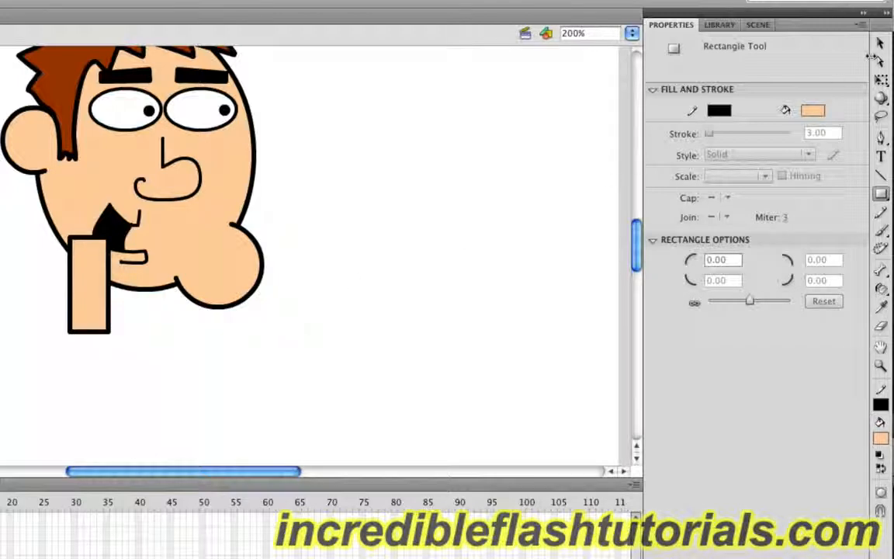
# - Select the Neck layer's entire rectangle and rotate it slightly clockwise with Free Transform so its lower end slants left
pyautogui.click(879, 46)
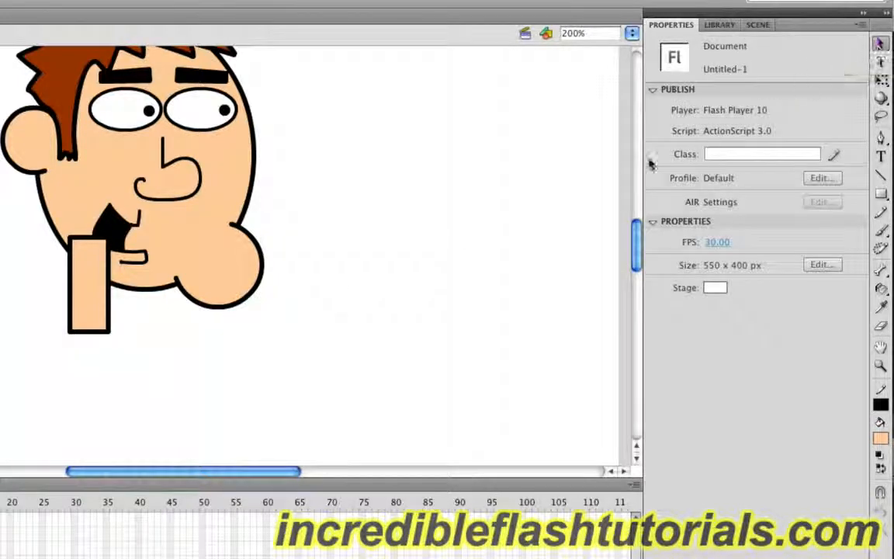
pyautogui.click(85, 309)
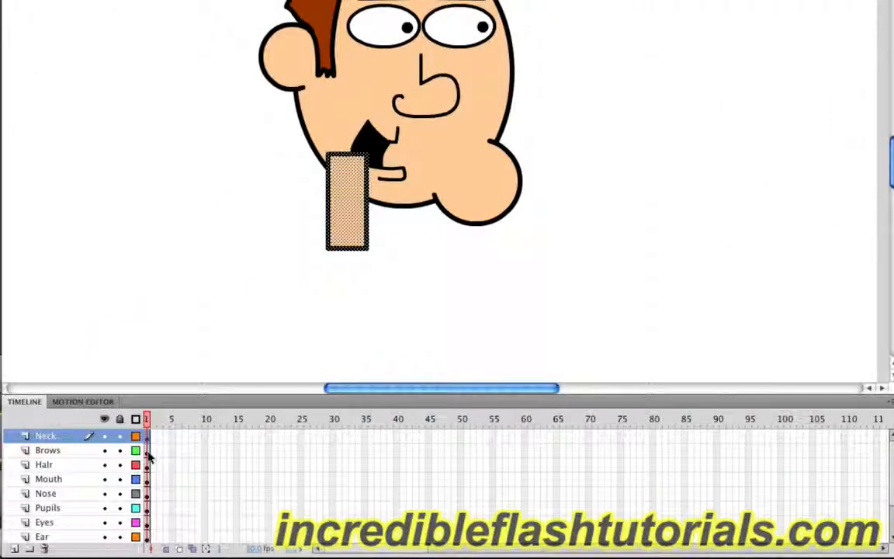
pyautogui.click(148, 452)
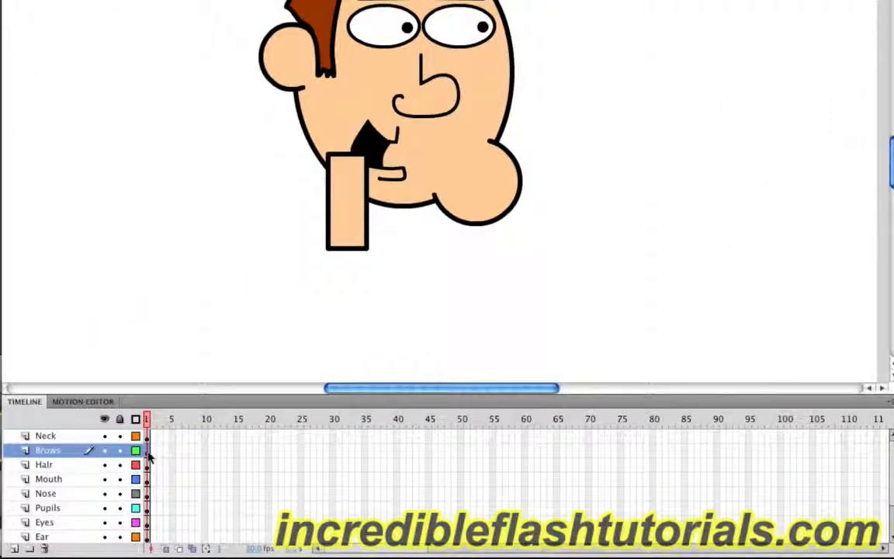
pyautogui.click(147, 466)
pyautogui.click(147, 481)
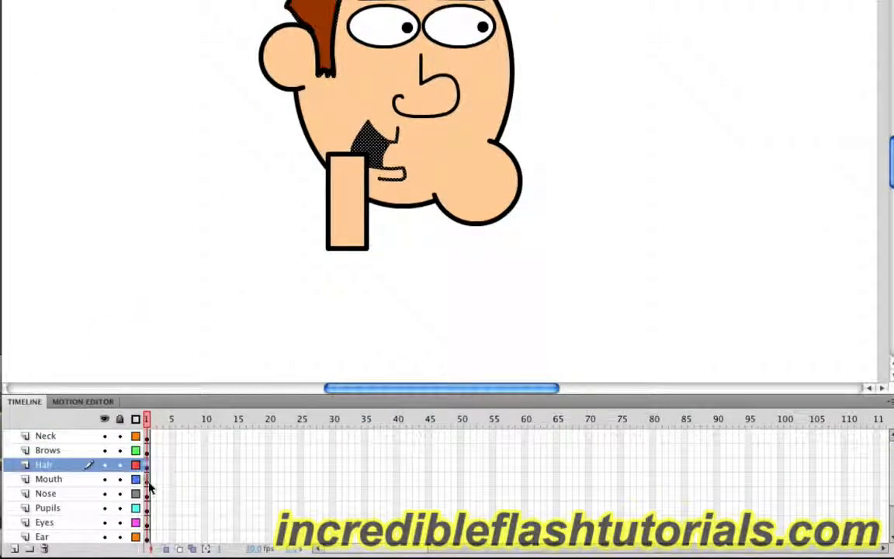
pyautogui.click(148, 437)
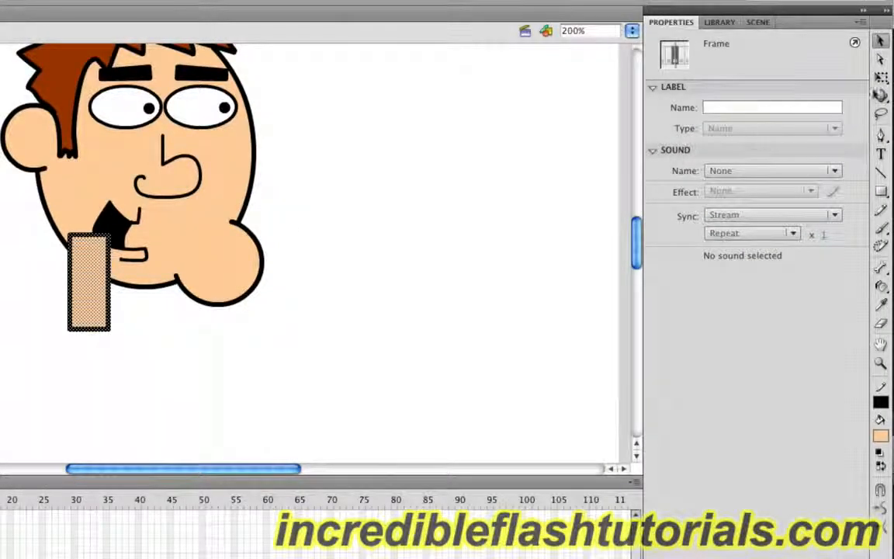
pyautogui.click(880, 78)
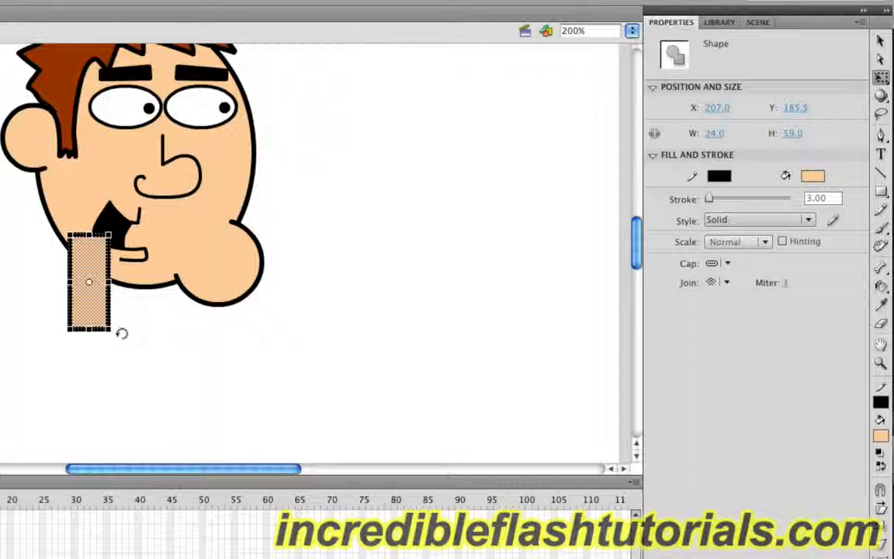
pyautogui.moveTo(122, 333); pyautogui.dragTo(113, 336)
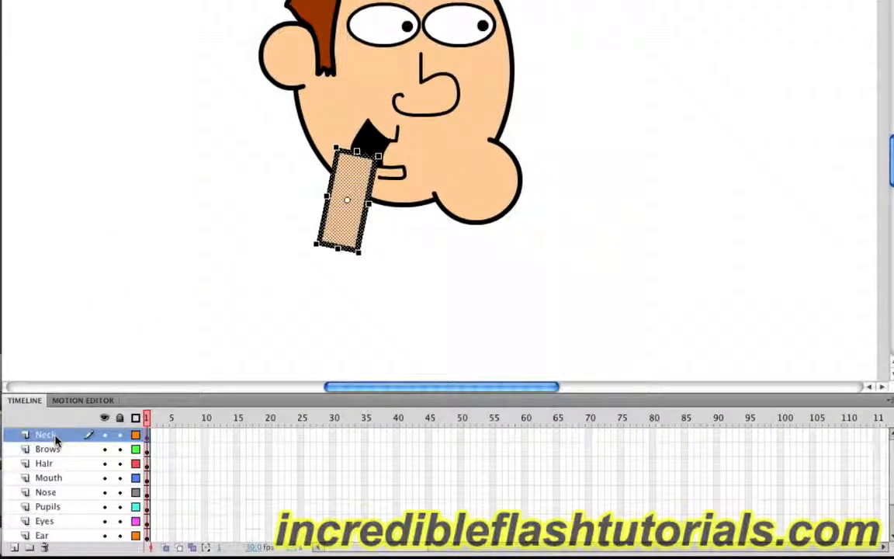
# - Move the Neck layer below the Head layer, then rotate the neck slightly and position it at about X 195.8, Y 173.5
pyautogui.moveTo(56, 440); pyautogui.dragTo(59, 535)
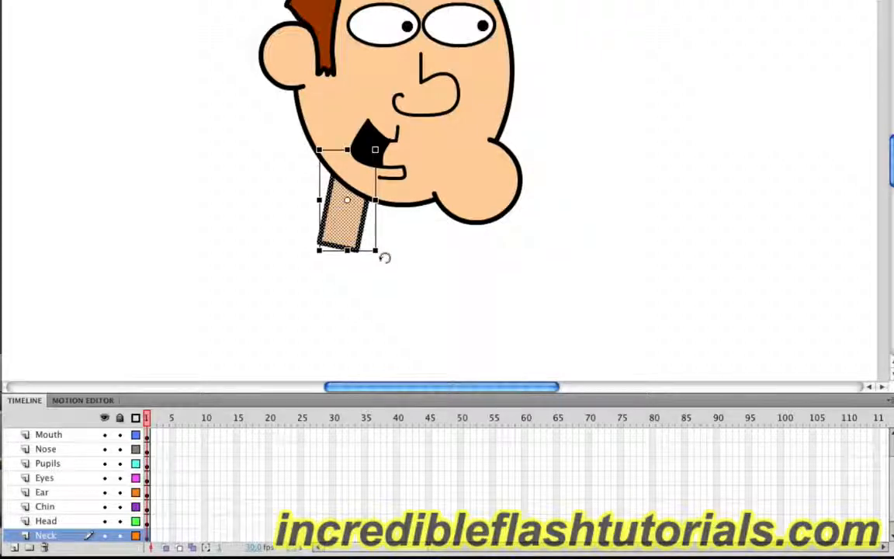
pyautogui.moveTo(387, 256); pyautogui.dragTo(350, 225)
pyautogui.scroll(2, 450, 307)
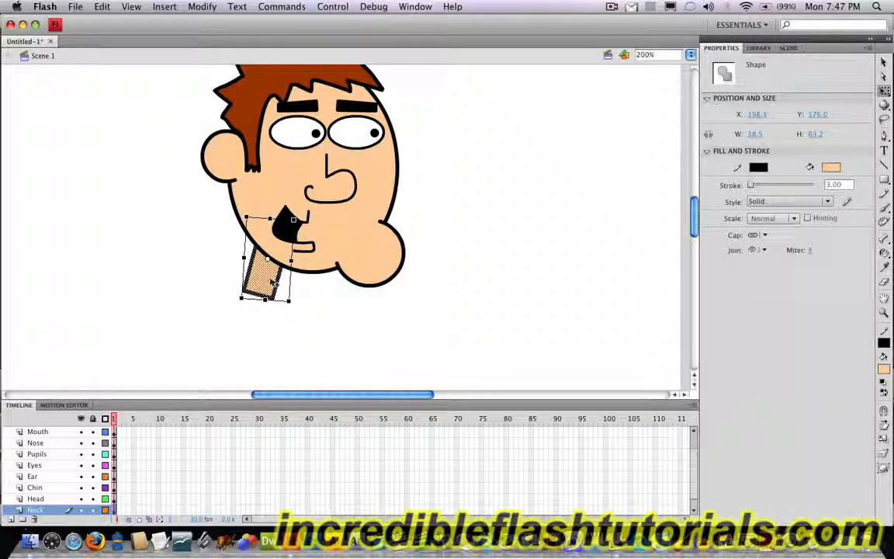
pyautogui.moveTo(269, 282)
pyautogui.mouseDown()
pyautogui.moveTo(271, 292)
pyautogui.moveTo(267, 284)
pyautogui.mouseUp()
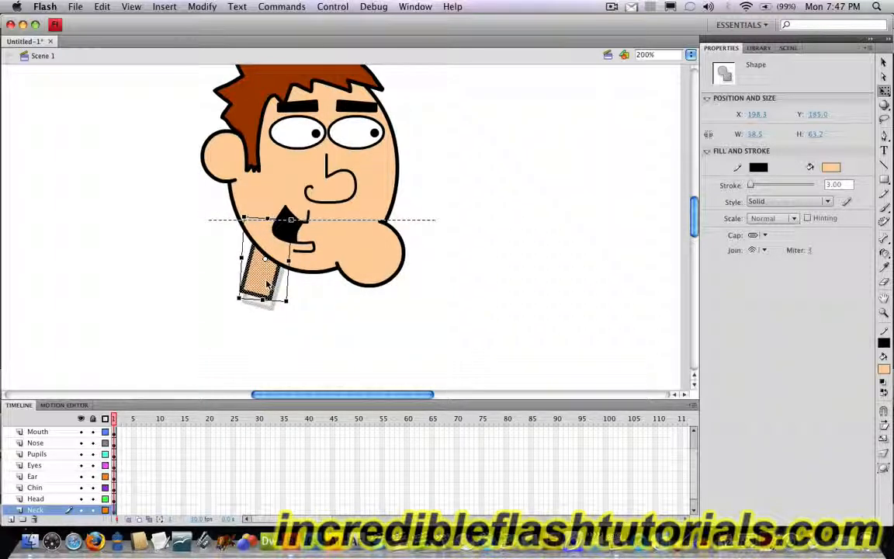
pyautogui.moveTo(268, 287); pyautogui.dragTo(267, 286)
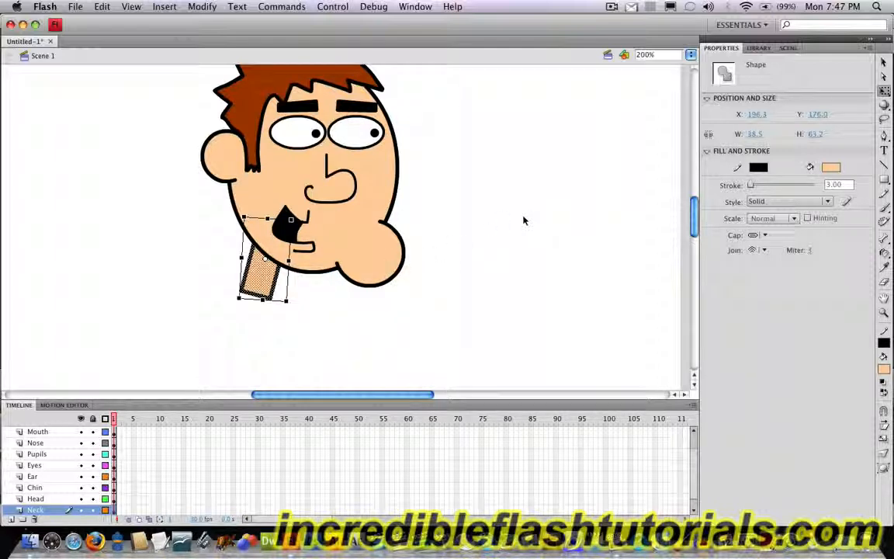
pyautogui.moveTo(269, 287); pyautogui.dragTo(268, 284)
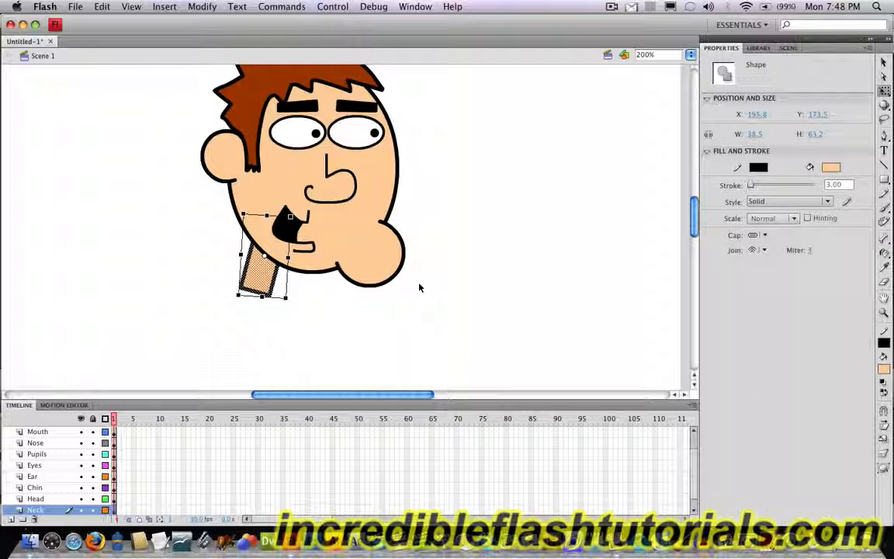
# - Add a new layer directly above the Neck layer and name it Body
pyautogui.scroll(-3, 419, 284)
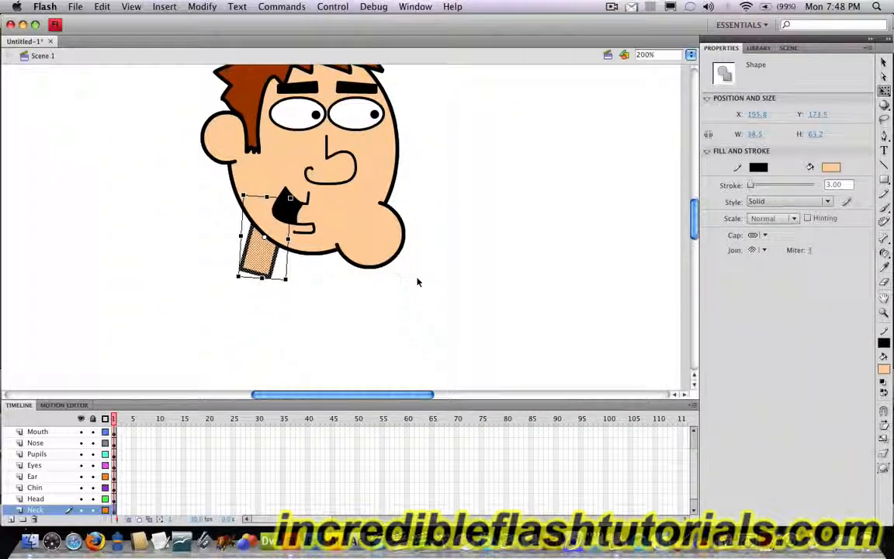
pyautogui.scroll(-2, 418, 282)
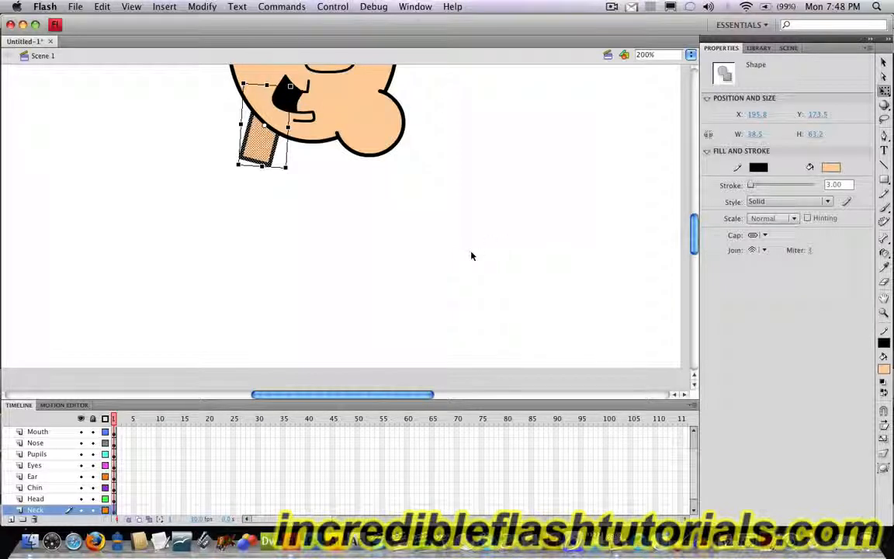
pyautogui.click(10, 519)
pyautogui.scroll(-2, 54, 449)
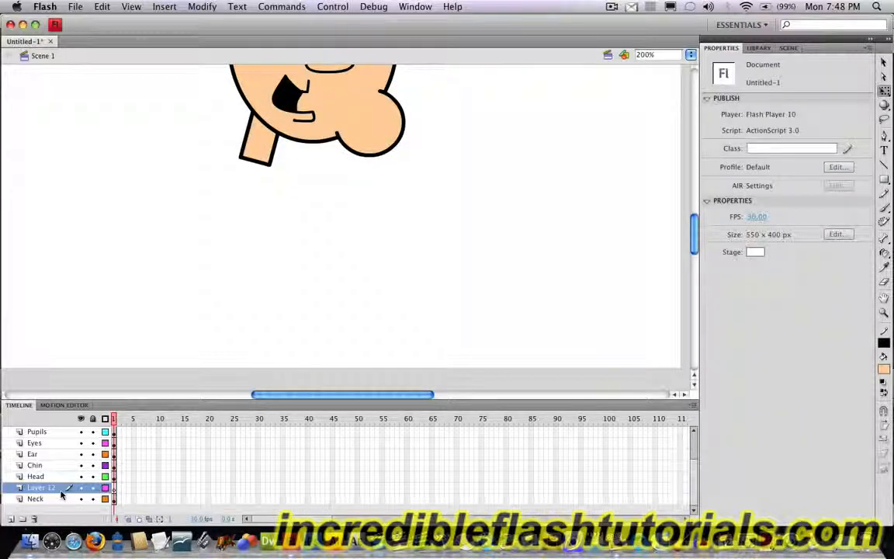
pyautogui.doubleClick(42, 487)
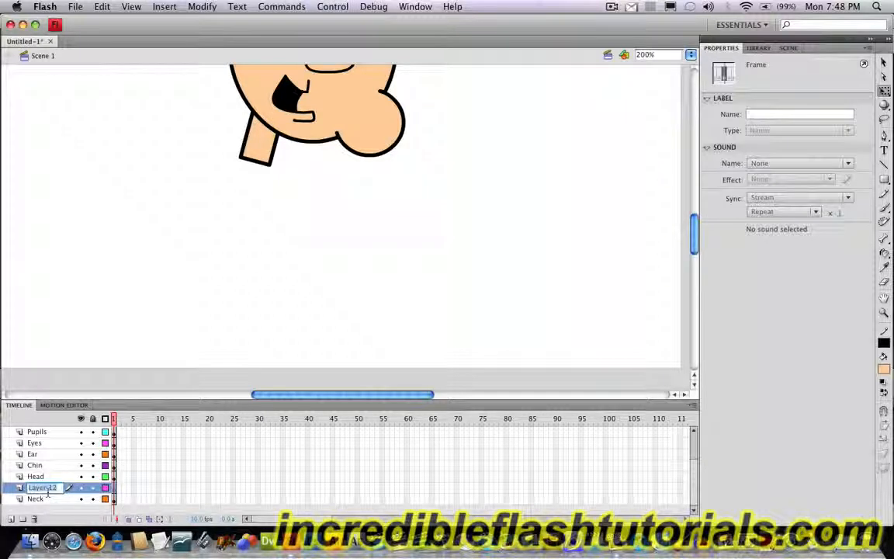
pyautogui.write('Body')
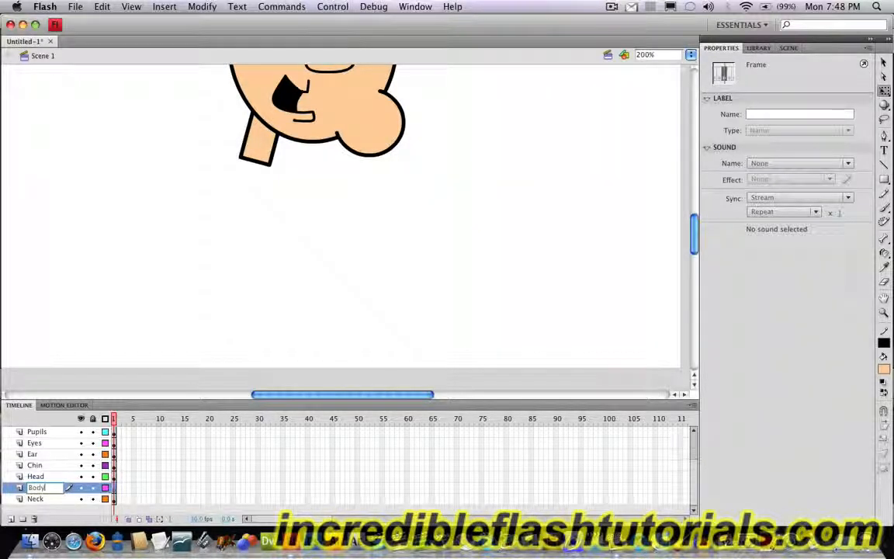
pyautogui.press('Return')
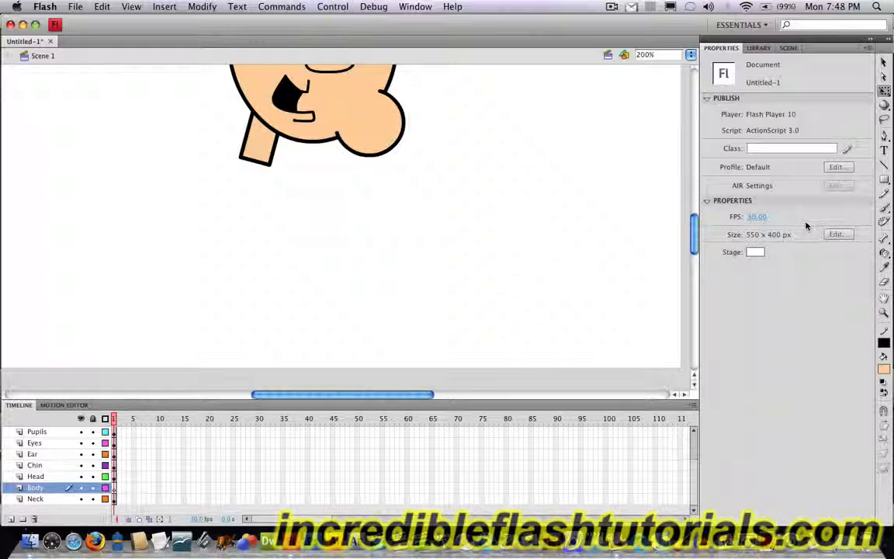
# - Draw a V-shaped collar as a downward-pointing triangle over the base of the neck with 3 px black lines
pyautogui.click(885, 167)
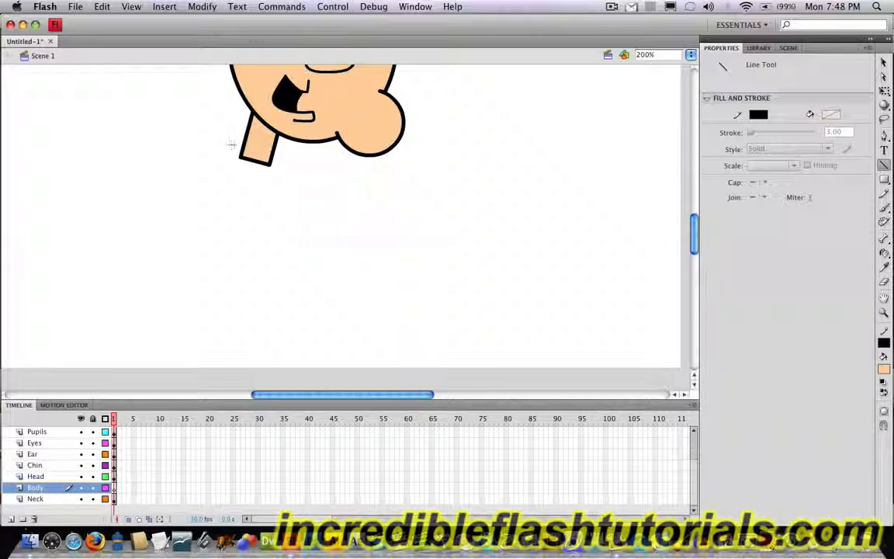
pyautogui.moveTo(231, 145)
pyautogui.mouseDown()
pyautogui.moveTo(289, 144)
pyautogui.moveTo(269, 193)
pyautogui.moveTo(260, 198)
pyautogui.moveTo(233, 177)
pyautogui.moveTo(210, 136)
pyautogui.moveTo(231, 144)
pyautogui.mouseUp()
pyautogui.scroll(3, 353, 198)
pyautogui.scroll(-3, 353, 198)
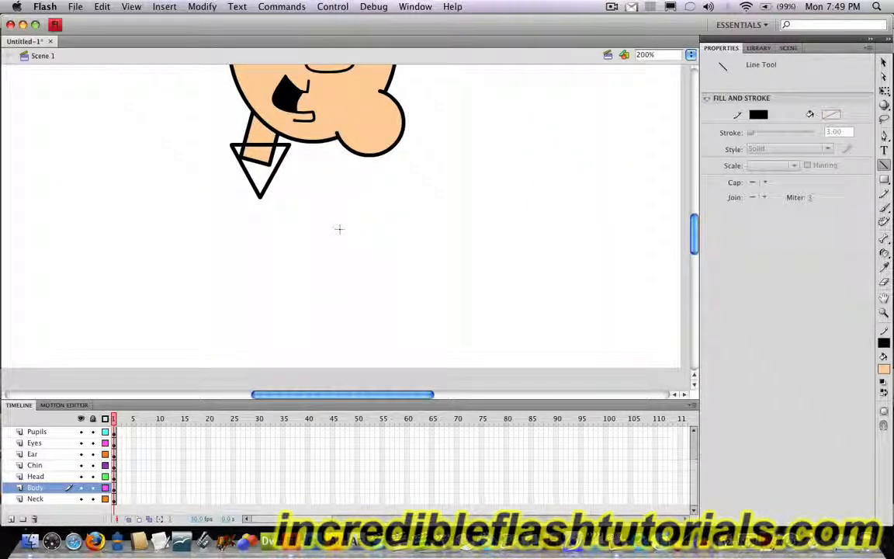
# - Sketch a closed, rounded torso outline about 129 by 130 px around the collar with the Pencil tool, widening toward the hips
pyautogui.click(885, 194)
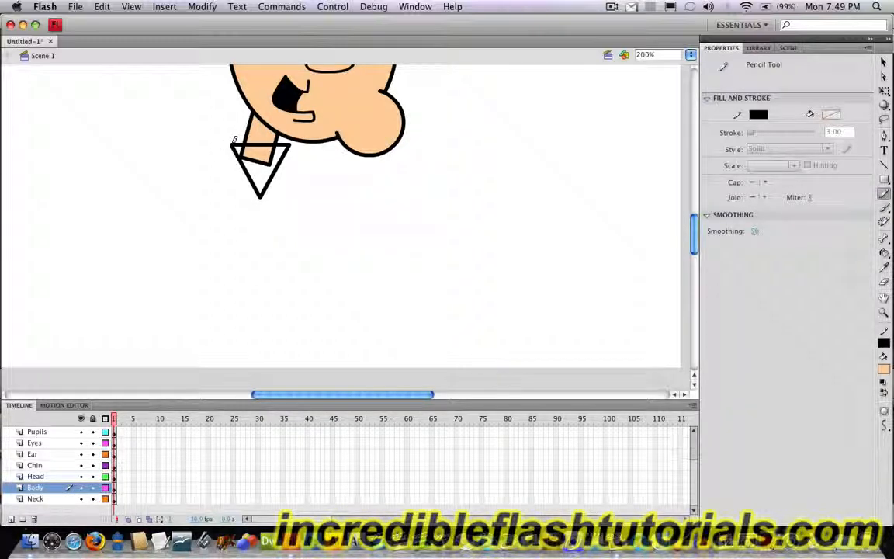
pyautogui.moveTo(232, 145); pyautogui.dragTo(215, 145)
pyautogui.moveTo(292, 145)
pyautogui.mouseDown()
pyautogui.moveTo(312, 159)
pyautogui.moveTo(316, 232)
pyautogui.moveTo(343, 280)
pyautogui.moveTo(323, 301)
pyautogui.moveTo(251, 303)
pyautogui.moveTo(203, 295)
pyautogui.moveTo(185, 279)
pyautogui.moveTo(201, 158)
pyautogui.moveTo(217, 141)
pyautogui.mouseUp()
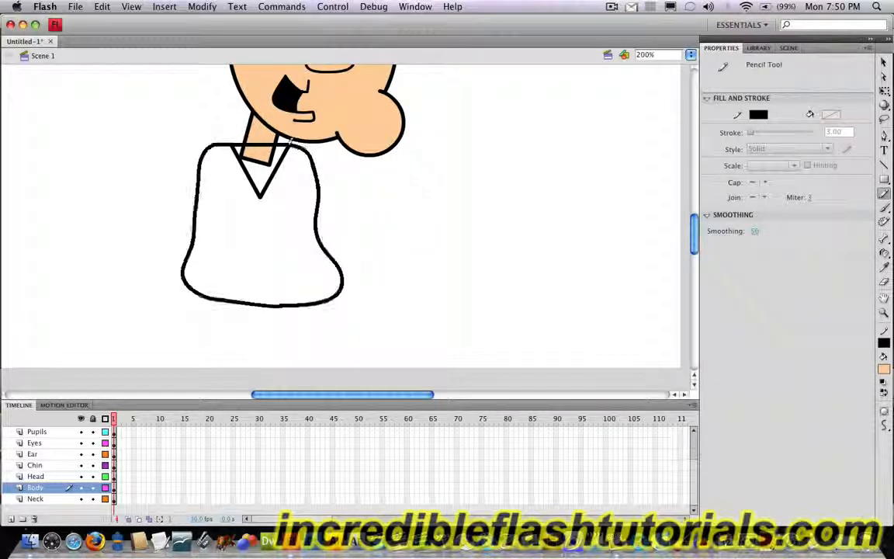
pyautogui.scroll(2, 394, 223)
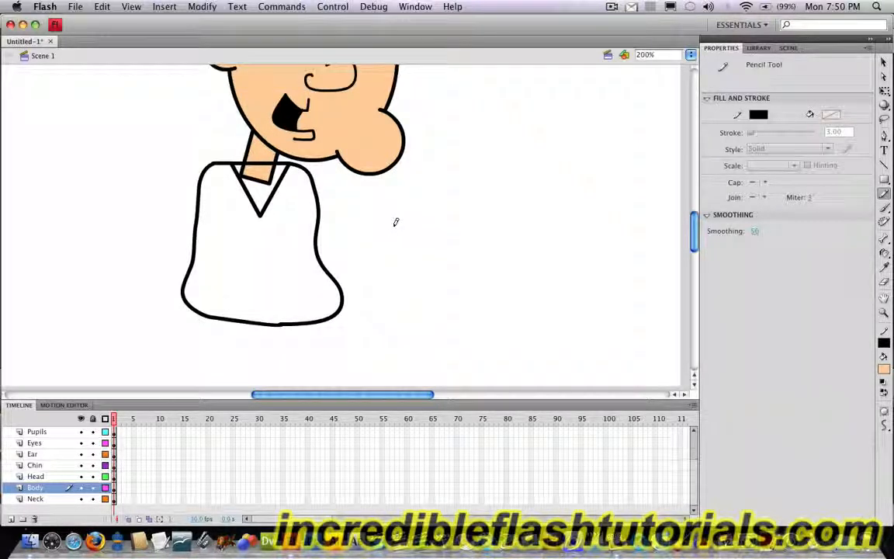
pyautogui.scroll(-1, 394, 224)
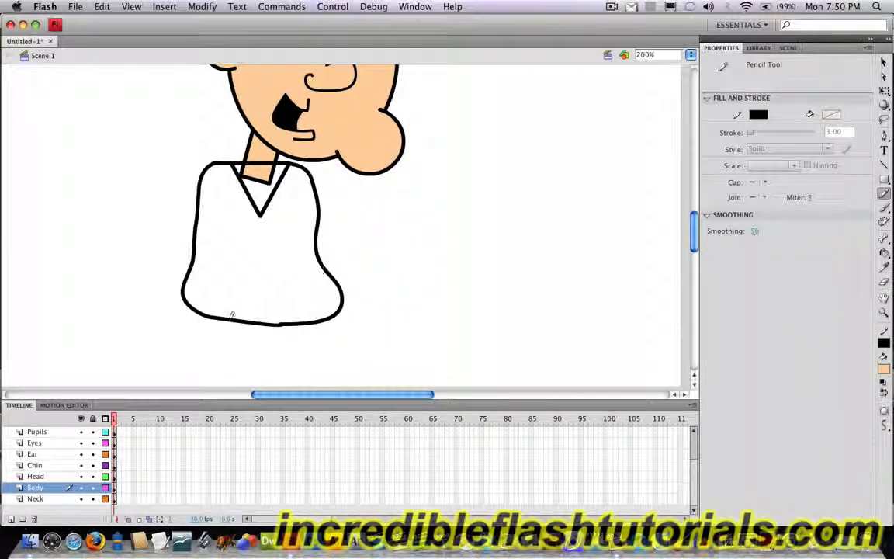
# - Select all of the Body layer's artwork, smooth its lines and deselect it
pyautogui.click(115, 489)
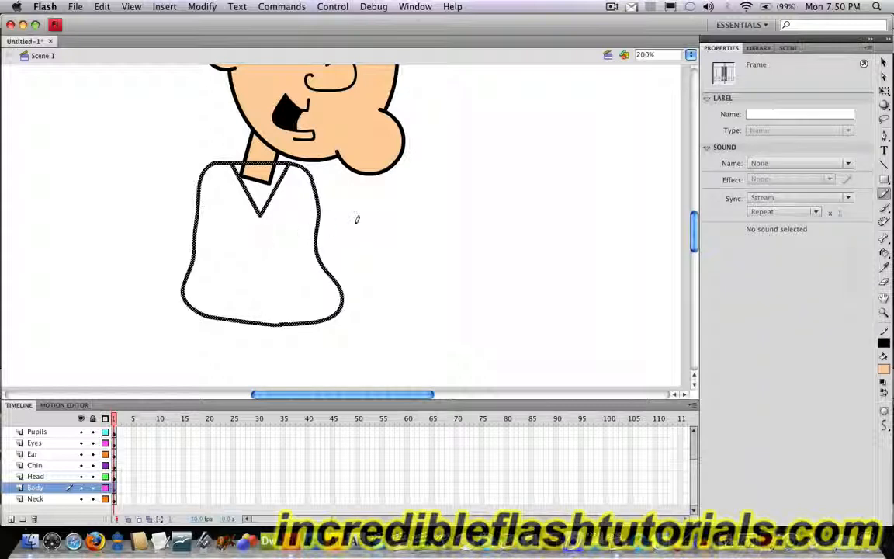
pyautogui.click(884, 64)
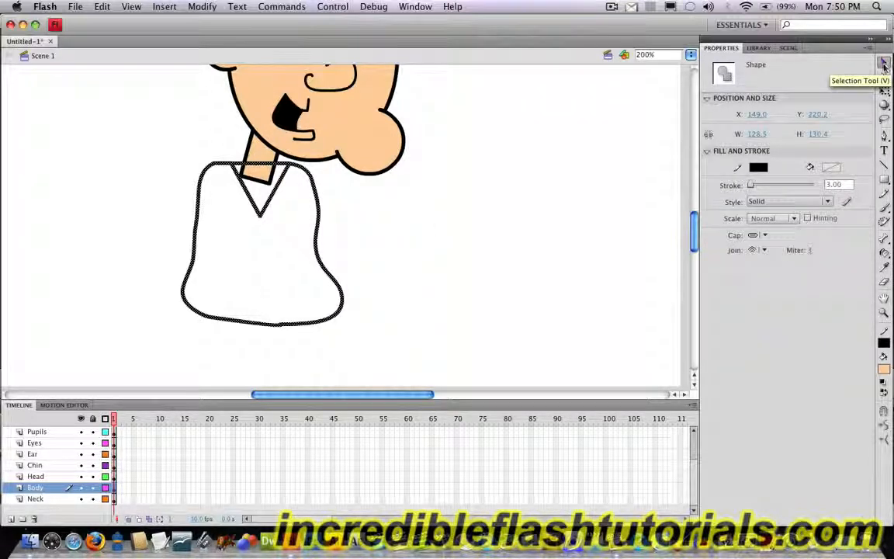
pyautogui.click(885, 426)
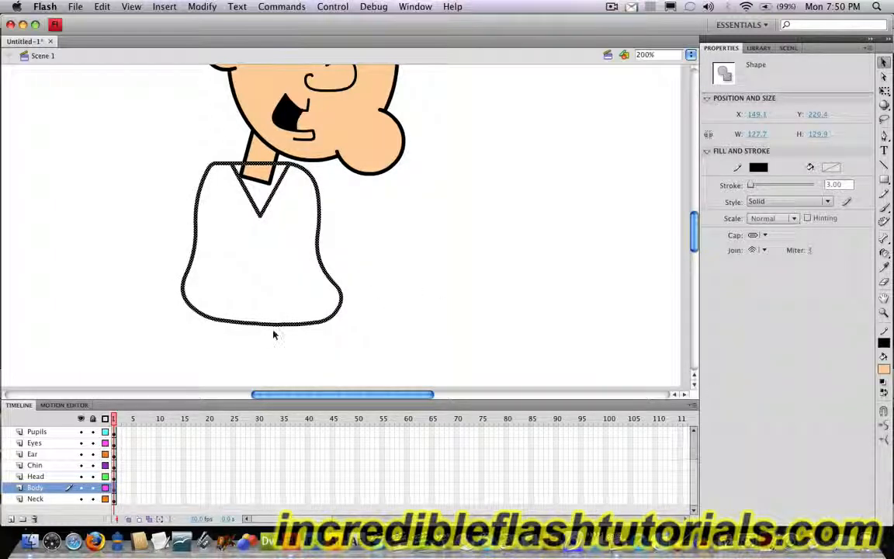
pyautogui.click(403, 245)
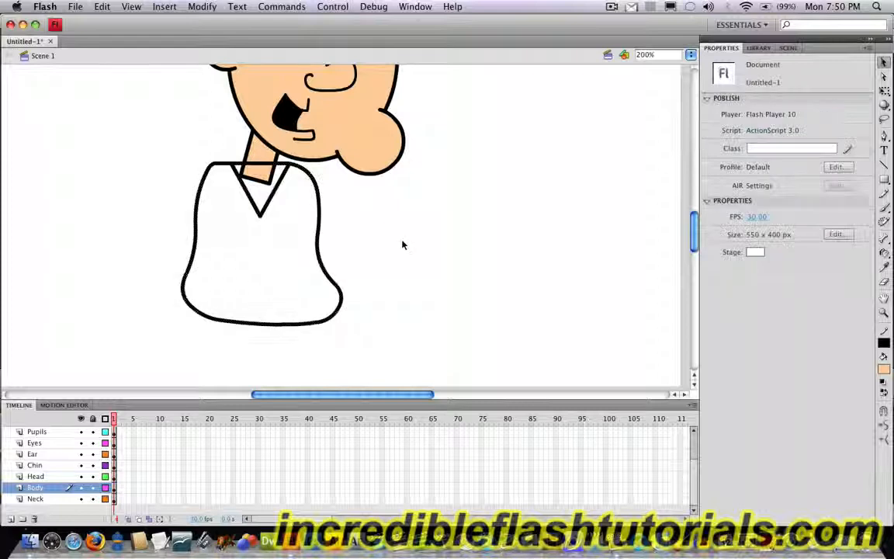
pyautogui.scroll(2, 402, 245)
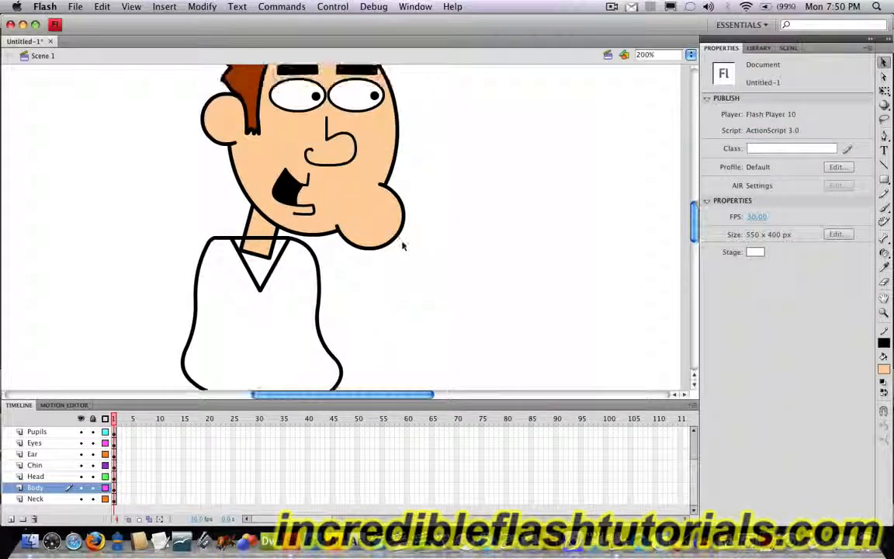
pyautogui.scroll(-3, 404, 247)
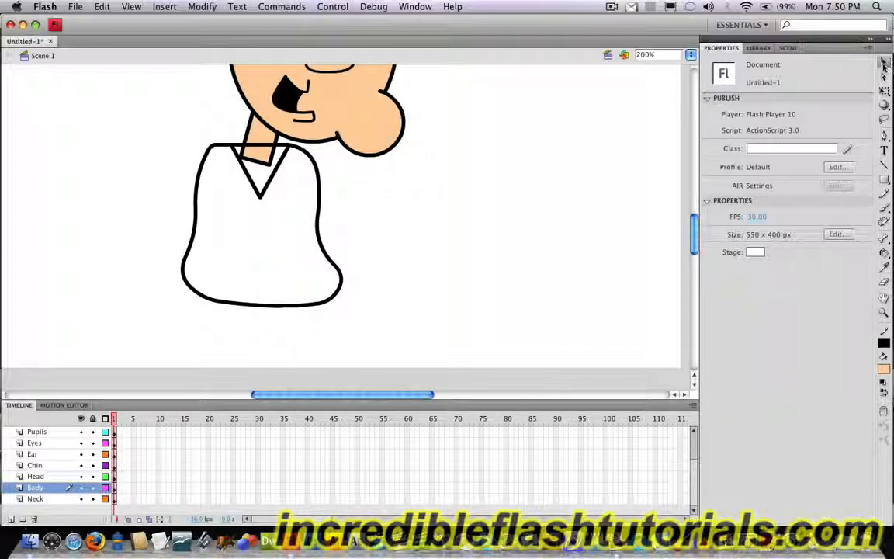
# - Reshape the torso's right side so the lower curve bulges farther outward and the side slopes more evenly
pyautogui.press('v')
pyautogui.moveTo(336, 269); pyautogui.dragTo(346, 291)
pyautogui.scroll(2, 397, 284)
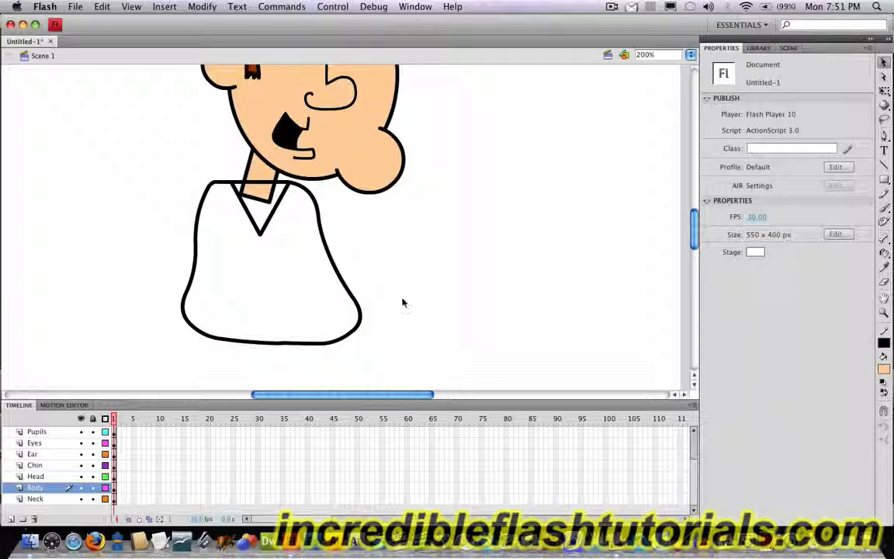
pyautogui.scroll(3, 388, 311)
pyautogui.scroll(-2, 386, 312)
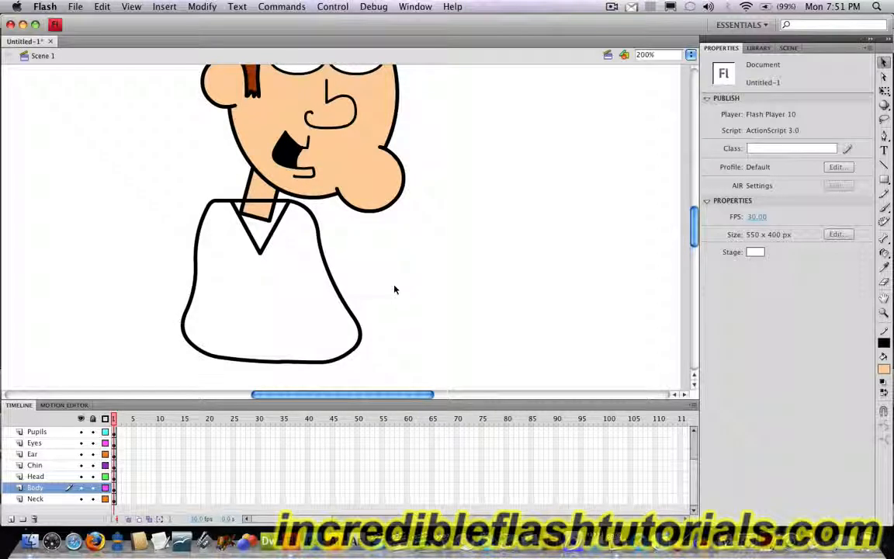
pyautogui.scroll(-3, 394, 290)
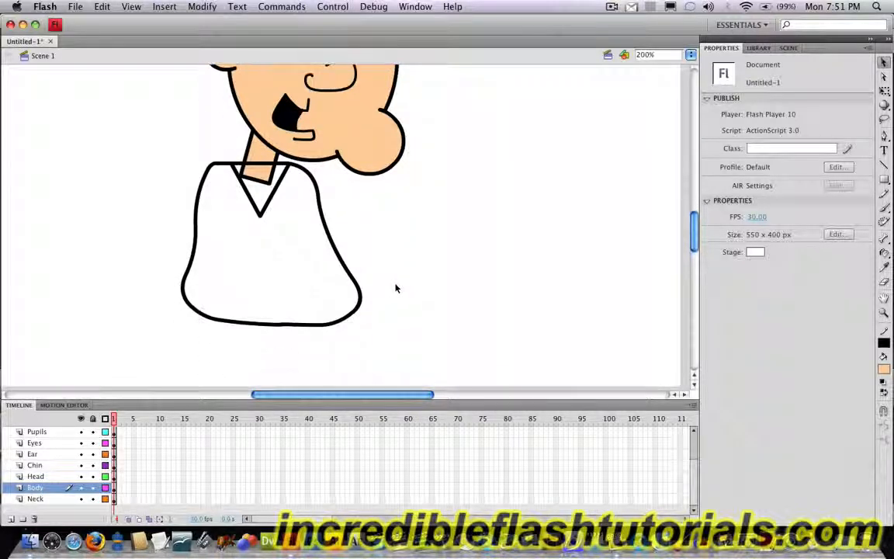
pyautogui.scroll(5, 395, 290)
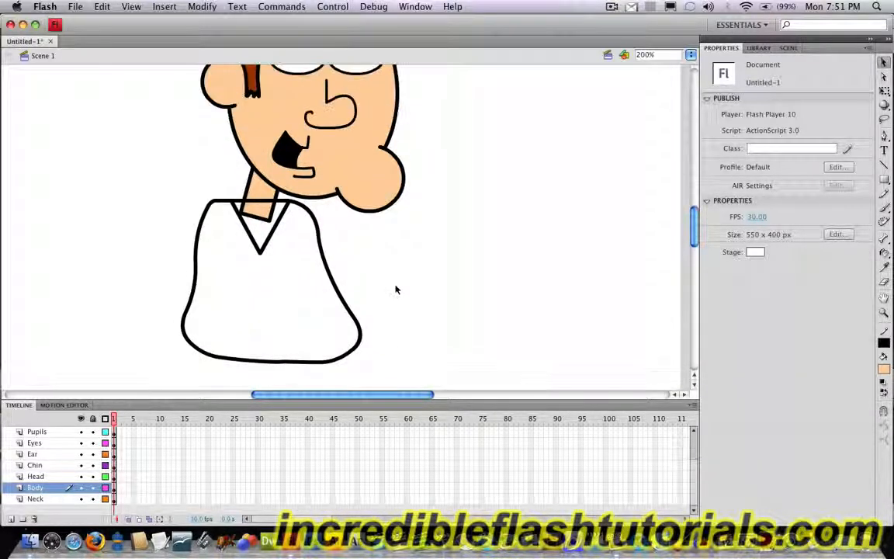
pyautogui.scroll(2, 395, 290)
# - Draw a straight horizontal line across the torso just above its bottom edge, spanning from side to side
pyautogui.scroll(-6, 397, 295)
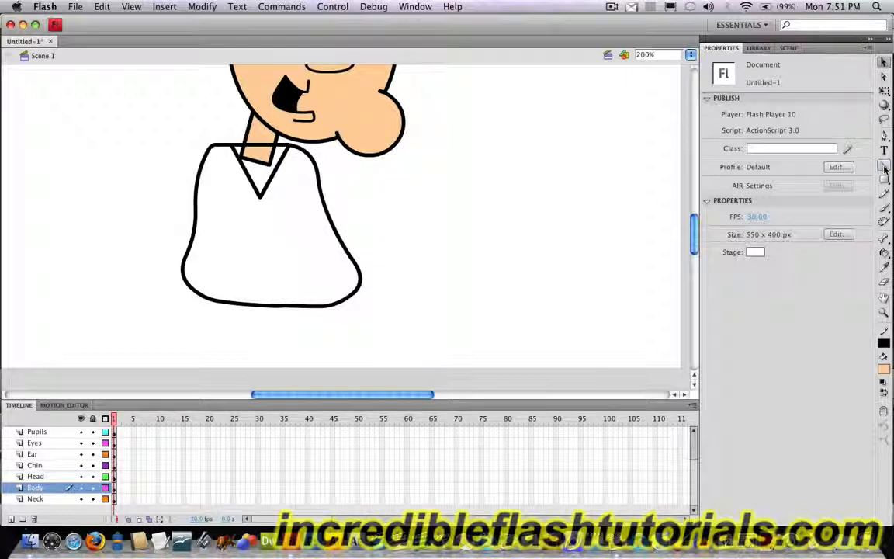
pyautogui.click(884, 166)
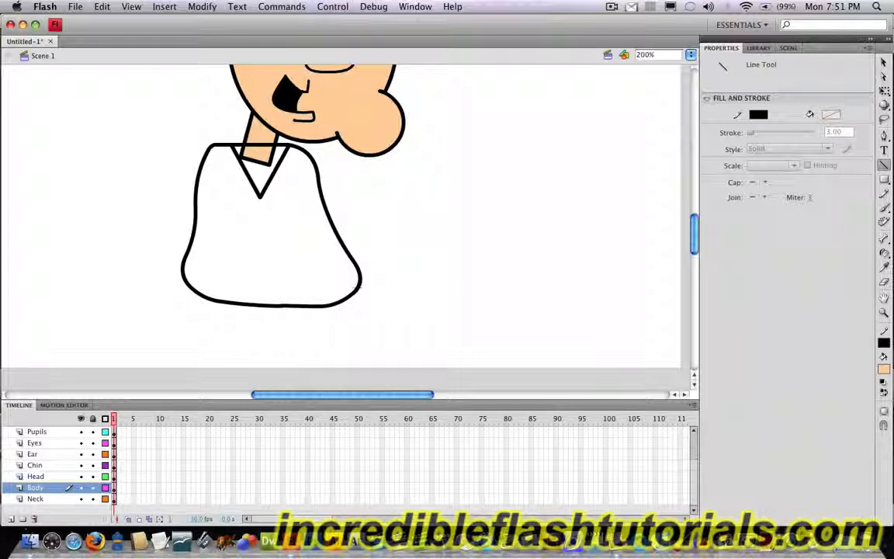
pyautogui.moveTo(359, 287); pyautogui.dragTo(187, 287)
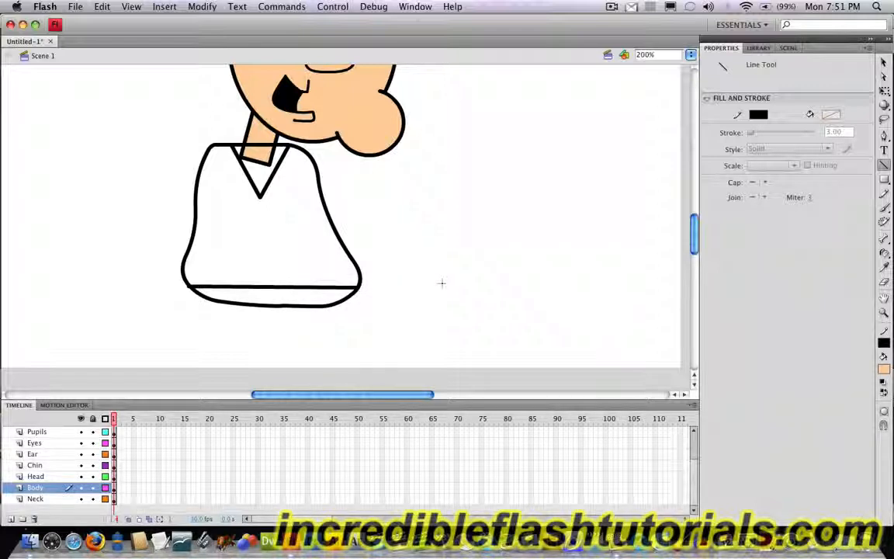
# - Add a new layer above the Body layer and name it Leg
pyautogui.click(11, 519)
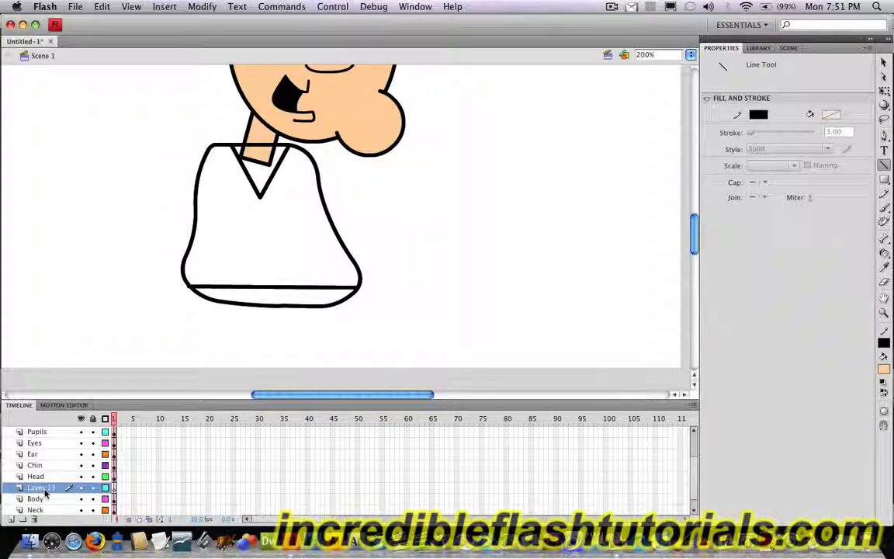
pyautogui.doubleClick(42, 487)
pyautogui.write('Leg')
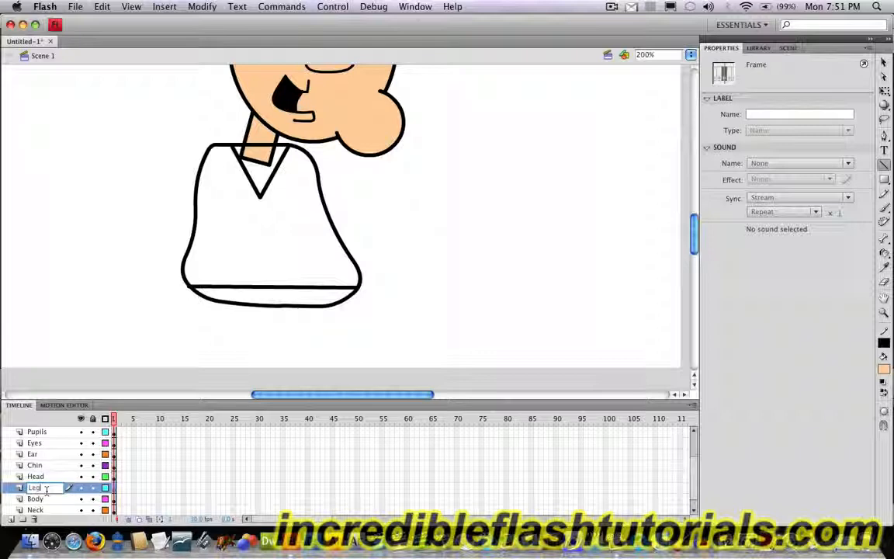
pyautogui.press('Return')
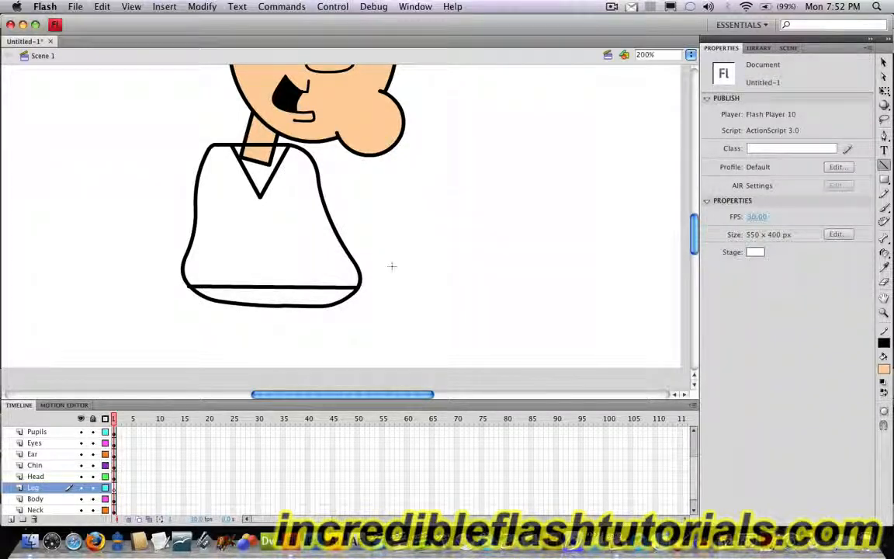
pyautogui.scroll(-2, 391, 266)
pyautogui.scroll(-4, 392, 266)
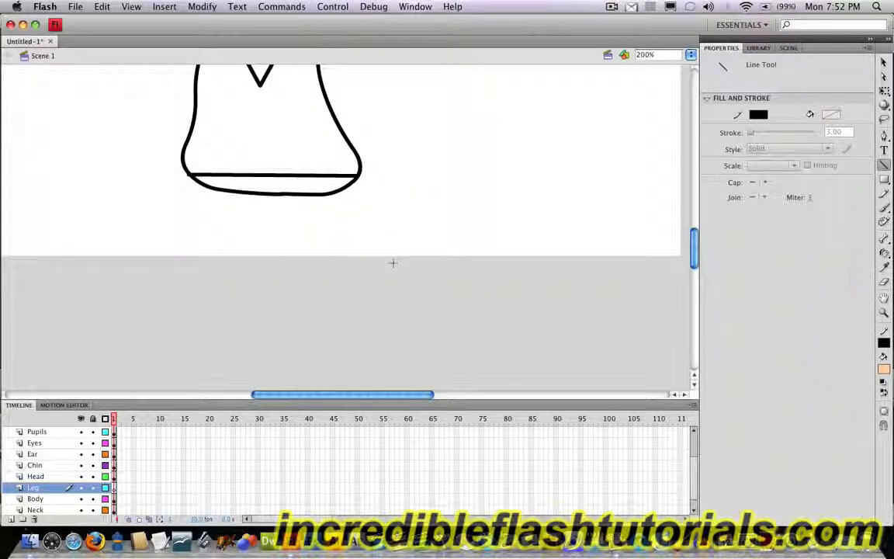
pyautogui.scroll(-3, 280, 236)
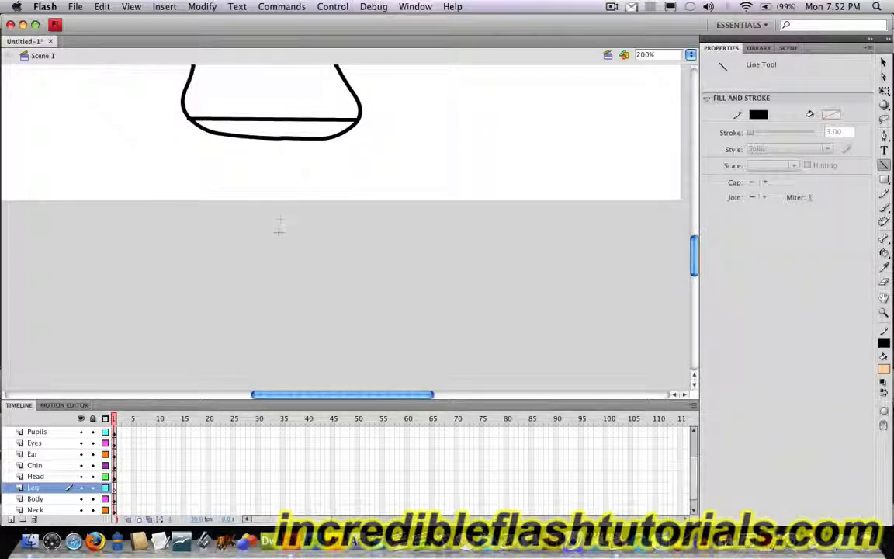
# - Draw a closed, slightly bent leg outline with straight lines, hanging from the torso's lower left edge on the Leg layer
pyautogui.scroll(-1, 277, 229)
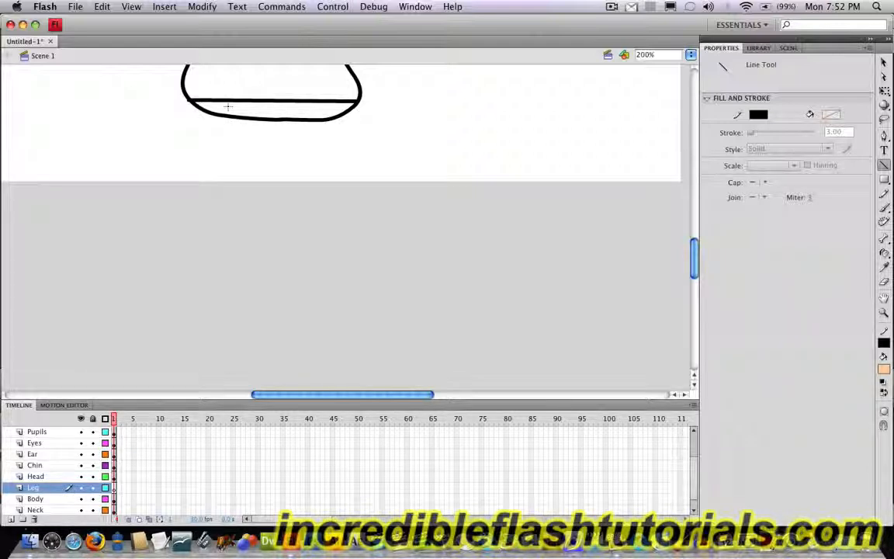
pyautogui.moveTo(228, 106)
pyautogui.mouseDown()
pyautogui.moveTo(237, 273)
pyautogui.moveTo(234, 254)
pyautogui.moveTo(235, 266)
pyautogui.moveTo(191, 266)
pyautogui.moveTo(206, 184)
pyautogui.mouseUp()
pyautogui.moveTo(206, 184); pyautogui.dragTo(230, 106)
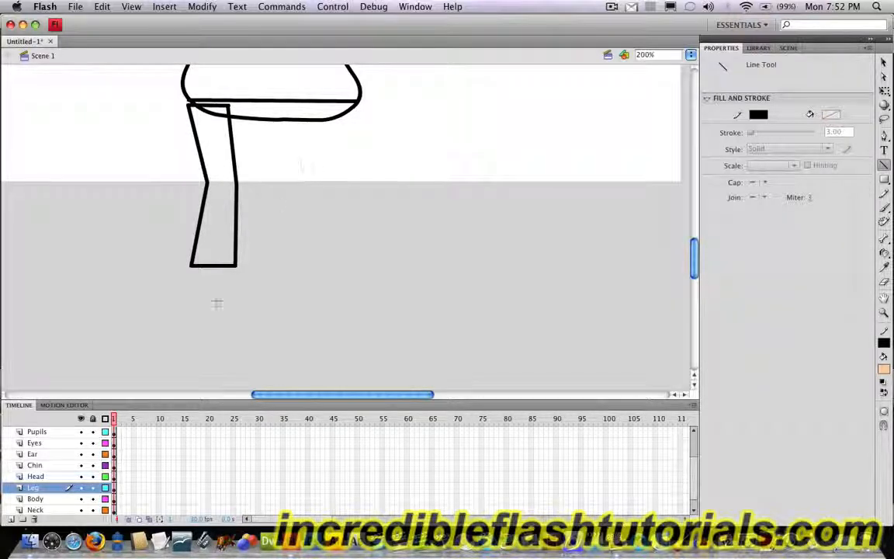
# - Select all of the Leg layer's artwork and nudge it slightly right so its top sits inside the torso's lower edge
pyautogui.click(113, 488)
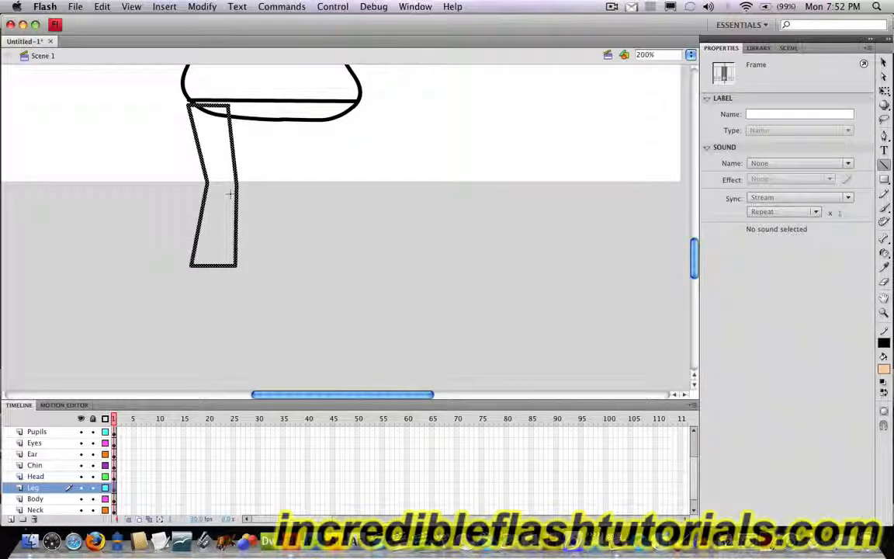
pyautogui.press('Right')
pyautogui.press('Right')
pyautogui.press('Right')
pyautogui.press('Right')
pyautogui.press('Right')
pyautogui.press('Right')
pyautogui.press('Right')
pyautogui.press('Right')
pyautogui.press('Right')
pyautogui.press('Right')
pyautogui.press('Right')
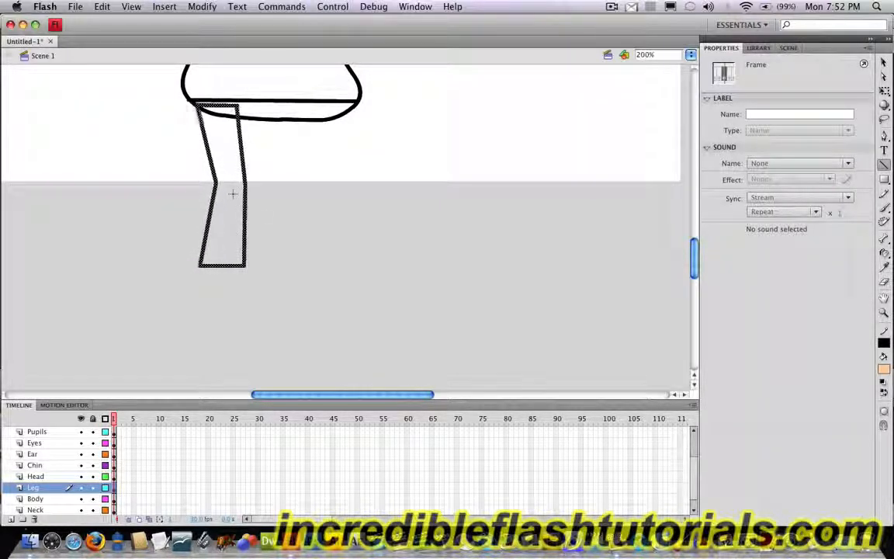
pyautogui.press('Right')
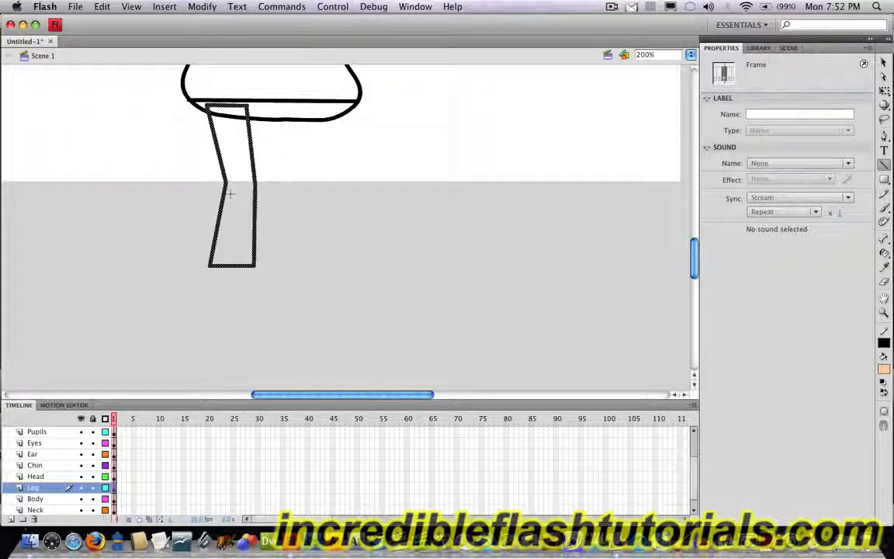
pyautogui.press('Left')
pyautogui.press('Left')
pyautogui.press('Left')
# - Choose the blue fill colour #0066FF and fill the leg outline with the Paint Bucket
pyautogui.scroll(5, 233, 209)
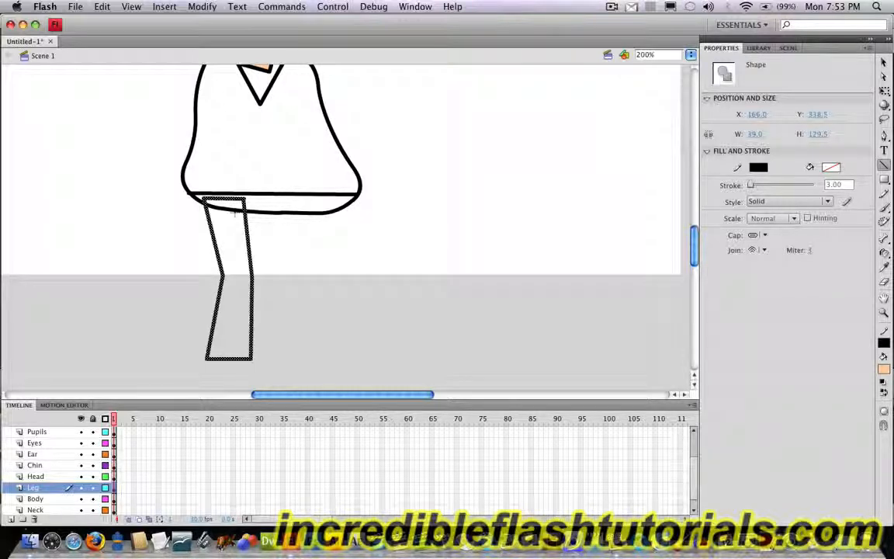
pyautogui.scroll(-1, 385, 226)
pyautogui.scroll(-2, 391, 222)
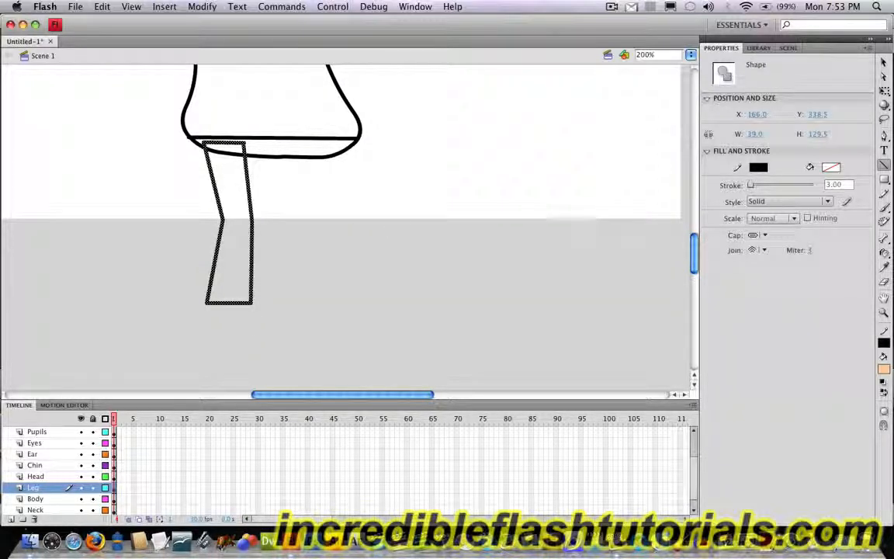
pyautogui.click(885, 254)
pyautogui.click(849, 255)
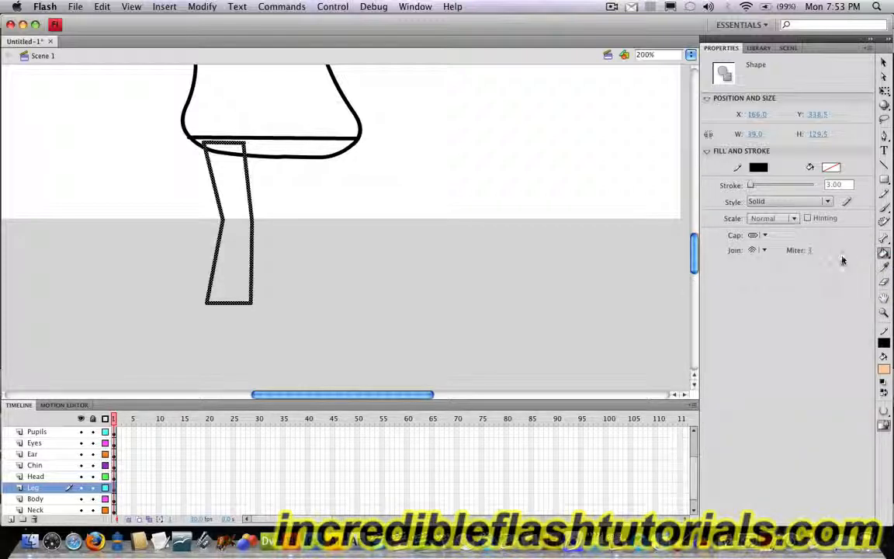
pyautogui.click(833, 167)
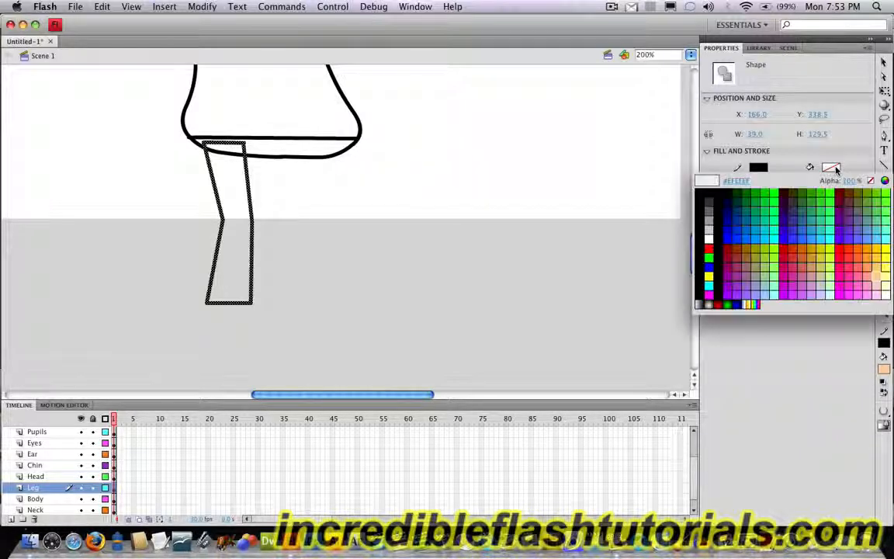
pyautogui.click(753, 236)
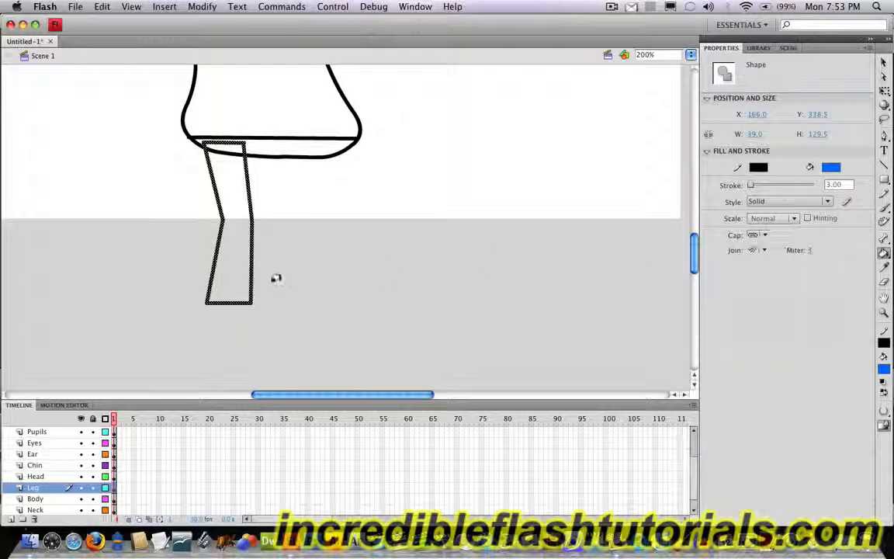
pyautogui.click(240, 260)
# - Fill the strip below the torso's horizontal line with the same blue, undoing the blue fill of the shirt area
pyautogui.scroll(4, 295, 295)
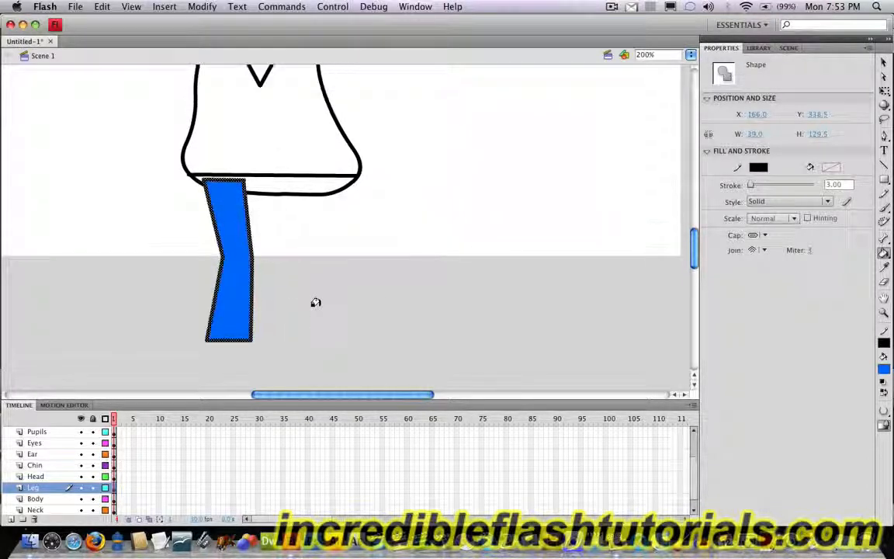
pyautogui.click(316, 206)
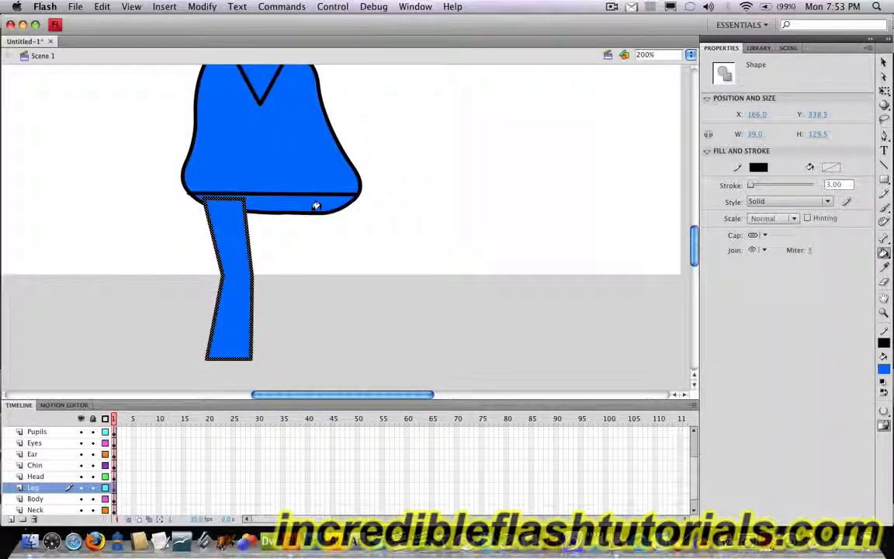
pyautogui.scroll(5, 314, 207)
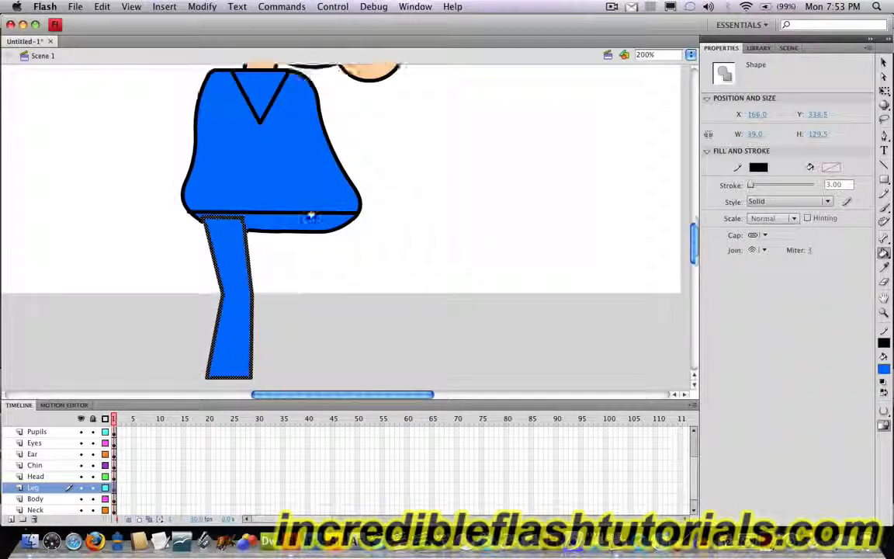
pyautogui.hotkey('ctrl', 'z')
pyautogui.hotkey('ctrl', 'y')
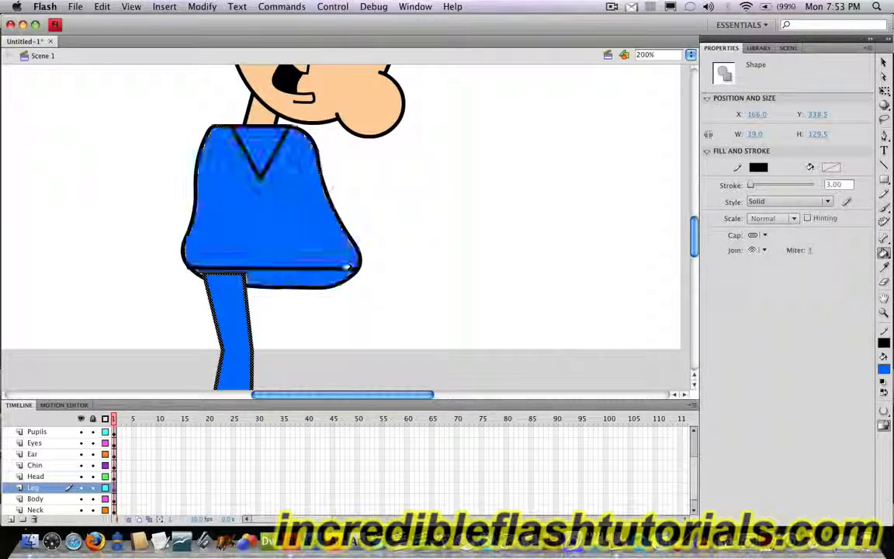
pyautogui.hotkey('ctrl', 'z')
pyautogui.click(347, 268)
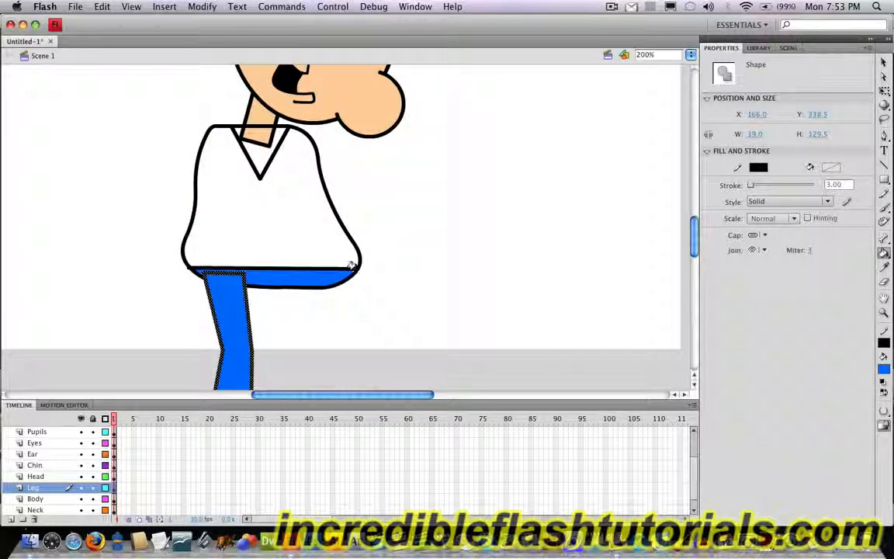
pyautogui.scroll(3, 410, 295)
pyautogui.scroll(-7, 410, 293)
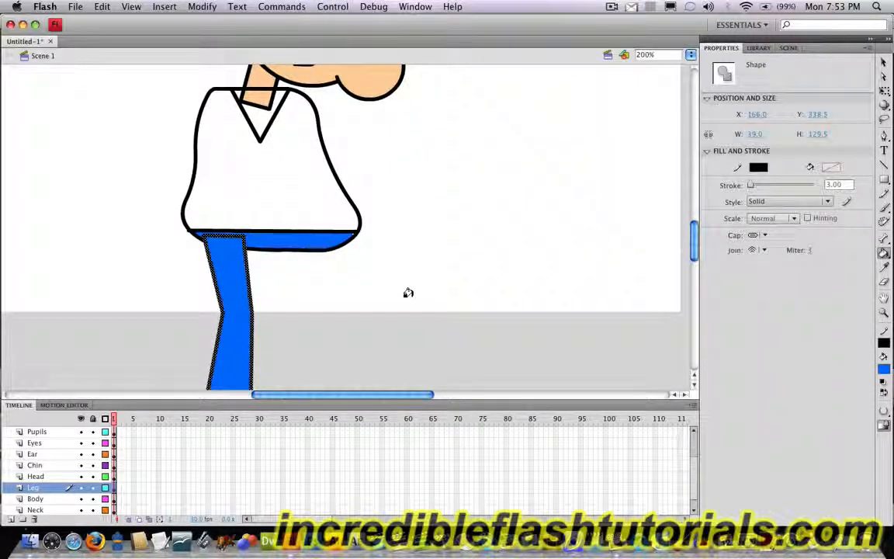
# - Add a new layer above the Leg layer and draw a closed shoe outline with a rounded toe overlapping the leg's lower end
pyautogui.click(882, 65)
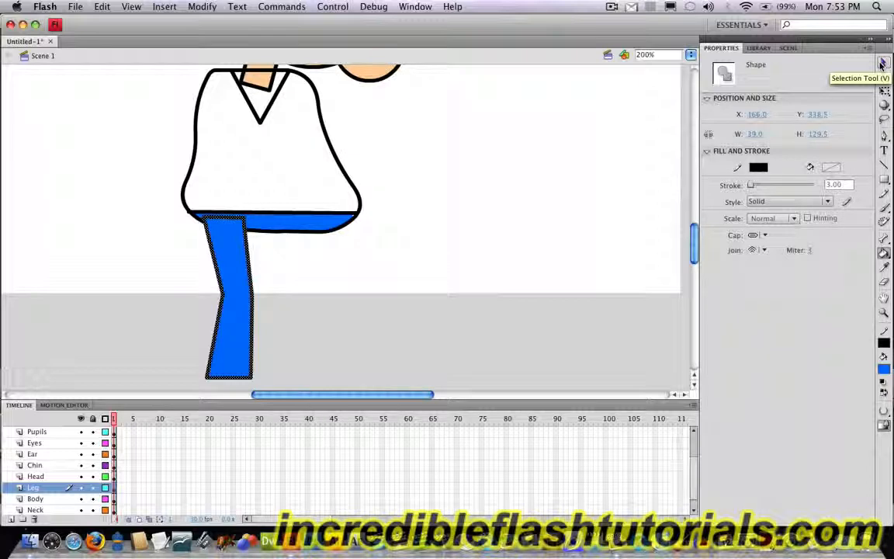
pyautogui.scroll(-3, 356, 260)
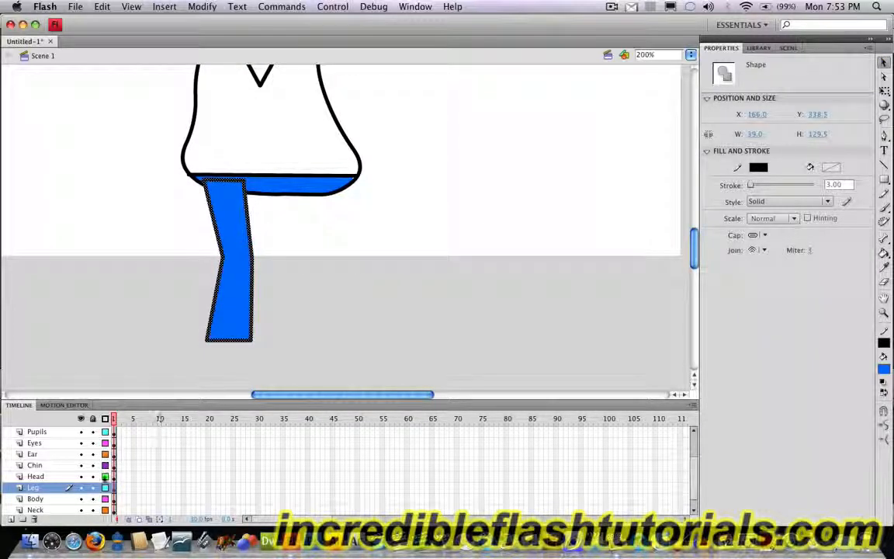
pyautogui.click(9, 520)
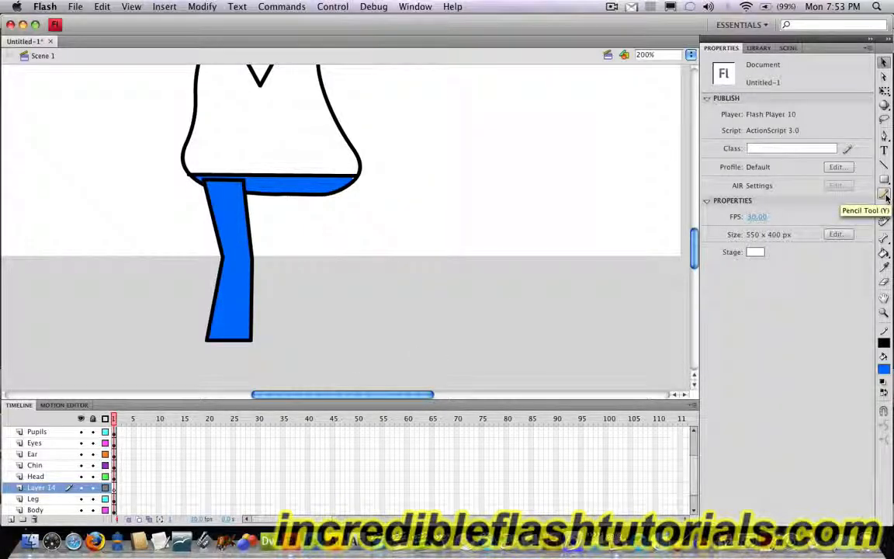
pyautogui.click(884, 194)
pyautogui.scroll(-3, 233, 303)
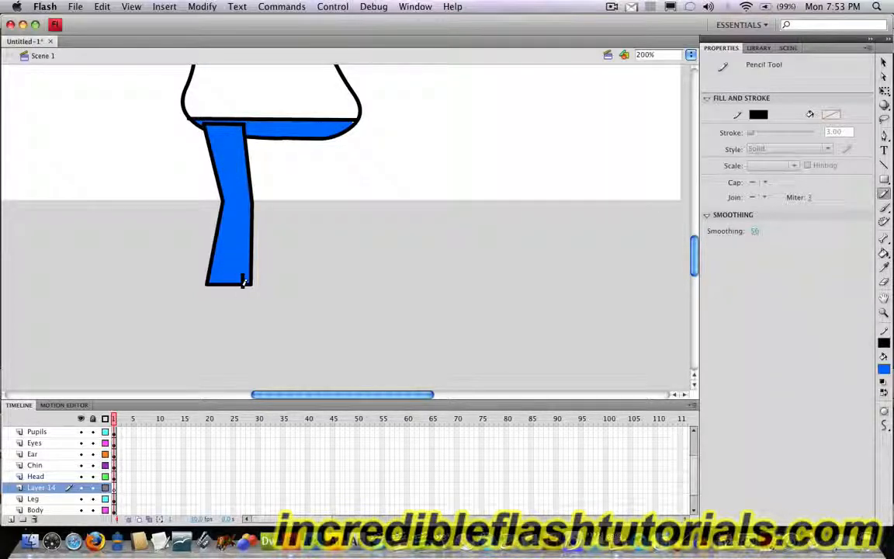
pyautogui.moveTo(241, 277)
pyautogui.mouseDown()
pyautogui.moveTo(275, 282)
pyautogui.moveTo(279, 304)
pyautogui.mouseUp()
pyautogui.click(884, 165)
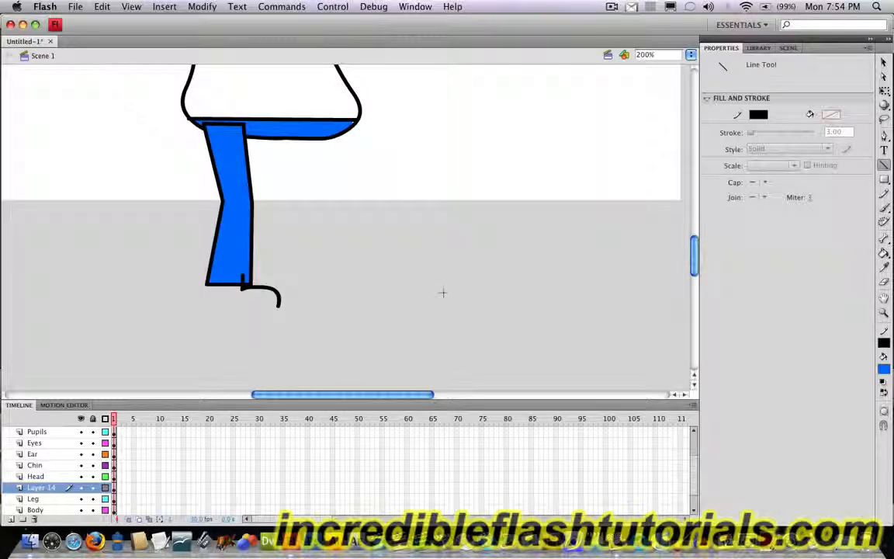
pyautogui.moveTo(279, 305)
pyautogui.mouseDown()
pyautogui.moveTo(208, 306)
pyautogui.moveTo(208, 277)
pyautogui.moveTo(247, 276)
pyautogui.mouseUp()
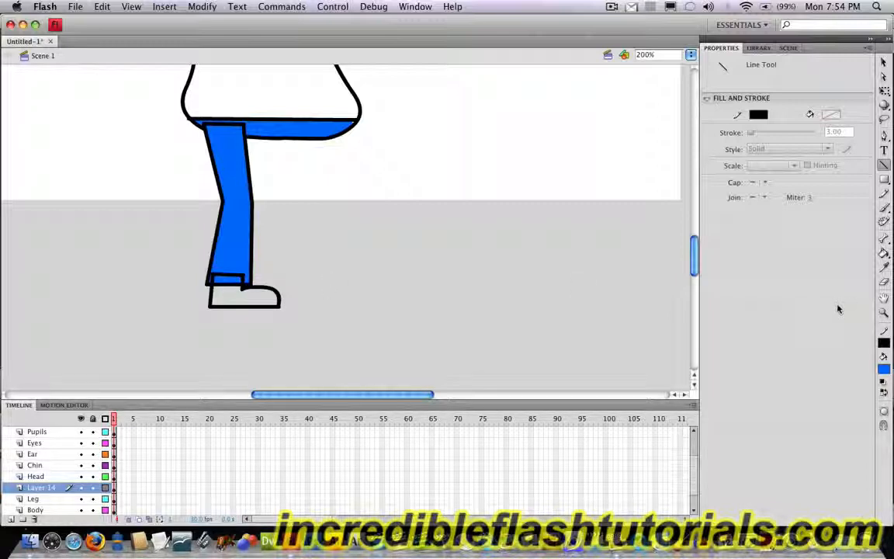
# - Set the fill colour to black and fill the shoe outline with the Paint Bucket
pyautogui.click(884, 254)
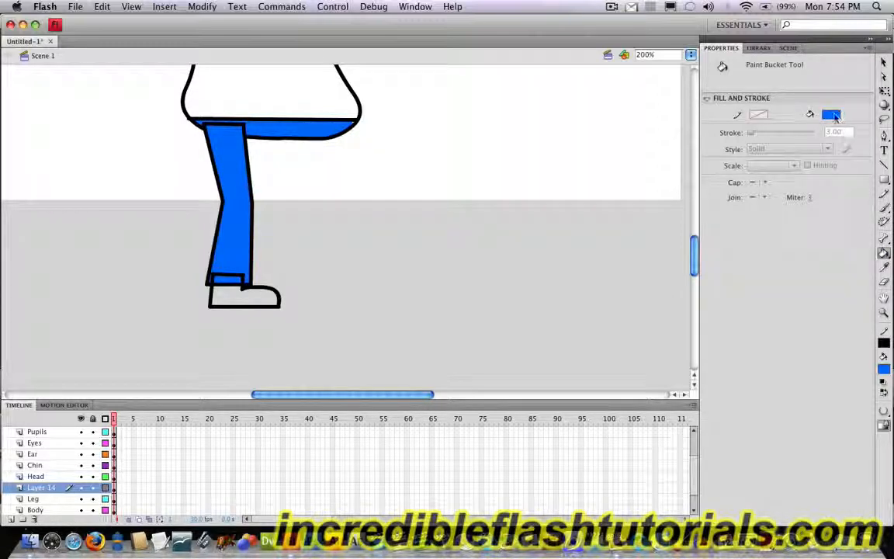
pyautogui.click(831, 115)
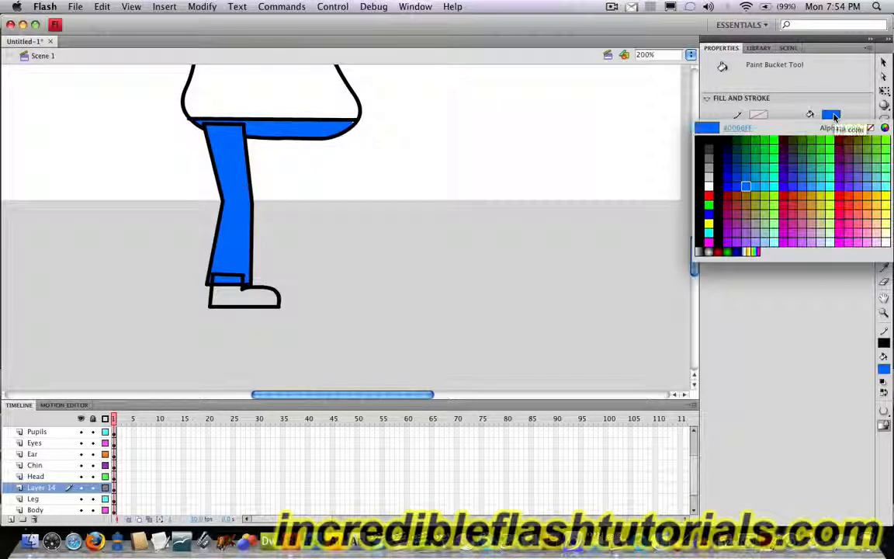
pyautogui.click(703, 133)
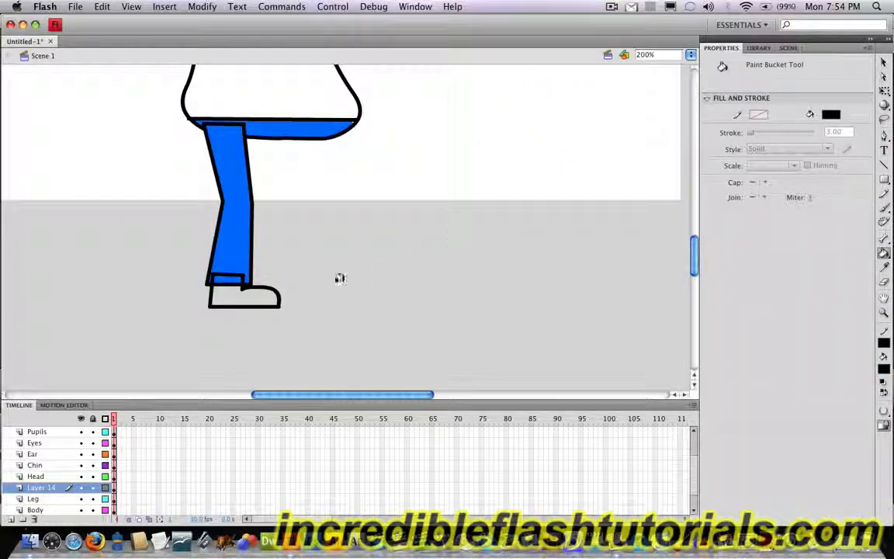
pyautogui.click(262, 299)
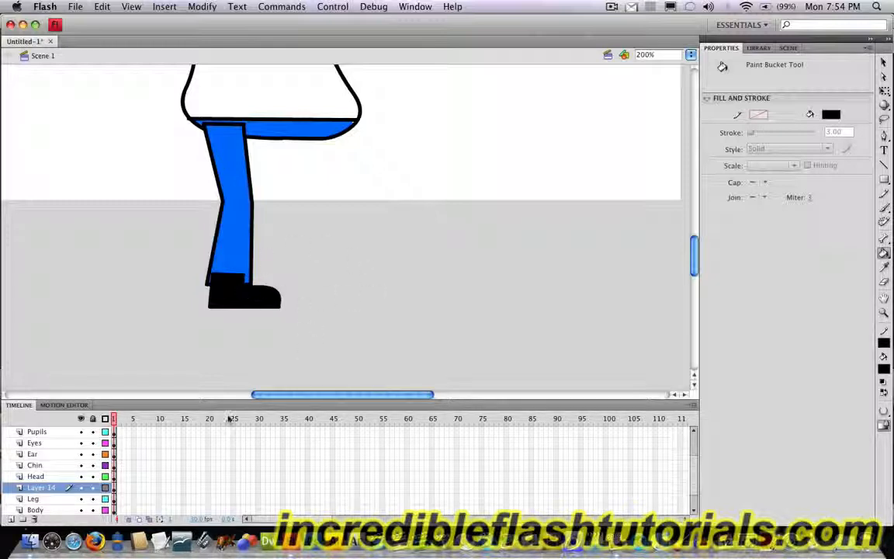
# - Rename the shoe's layer as Foot
pyautogui.click(41, 487)
pyautogui.doubleClick(41, 487)
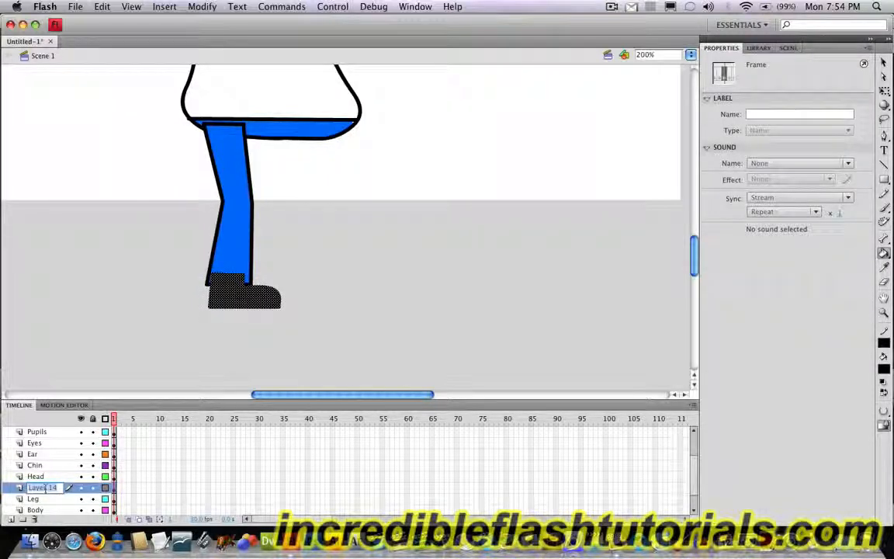
pyautogui.write('Feet')
pyautogui.press('Return')
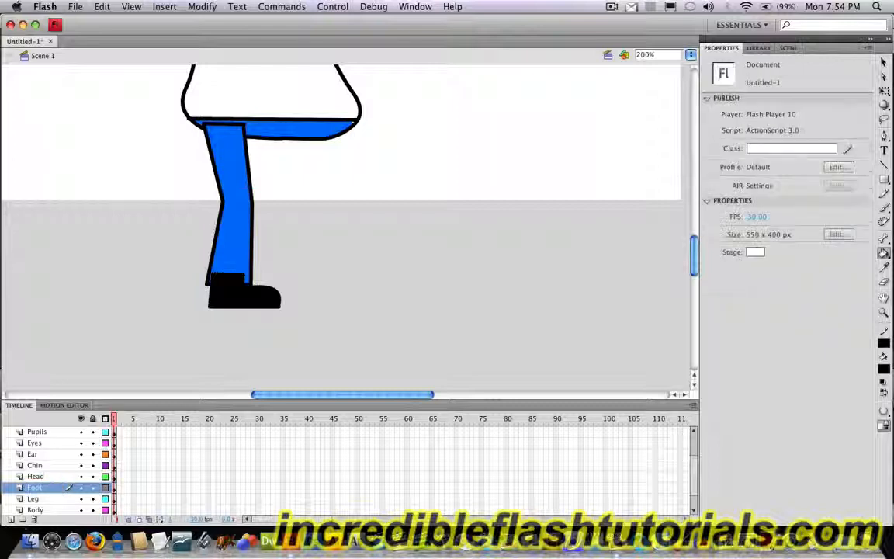
# - Move the Foot layer below the Leg layer so the shoe sits behind the leg, and deselect the artwork
pyautogui.click(886, 64)
pyautogui.click(42, 489)
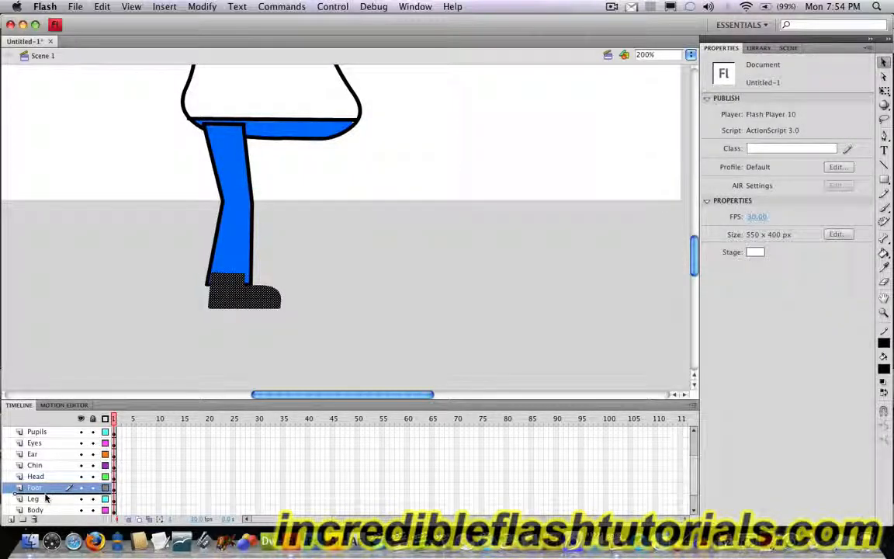
pyautogui.moveTo(47, 499); pyautogui.dragTo(45, 504)
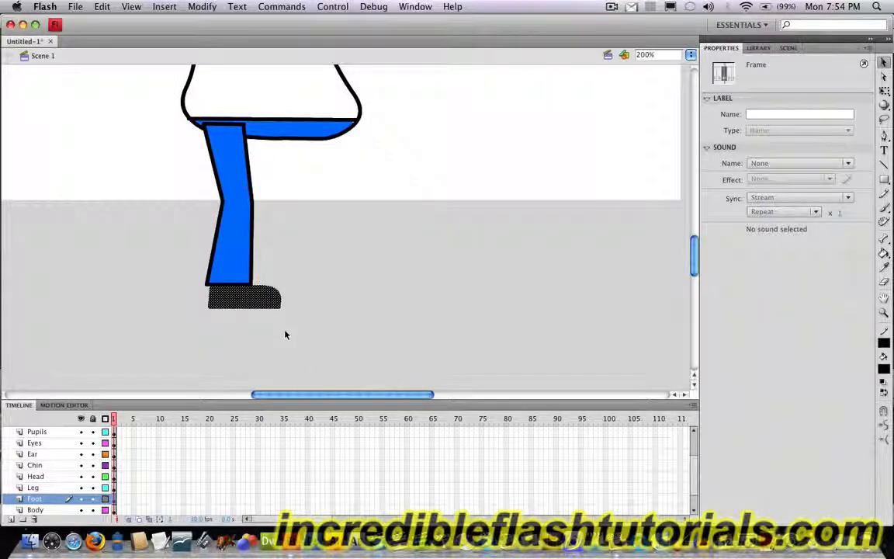
pyautogui.click(304, 327)
# - Delete the horizontal line across the top of the leg
pyautogui.scroll(3, 303, 327)
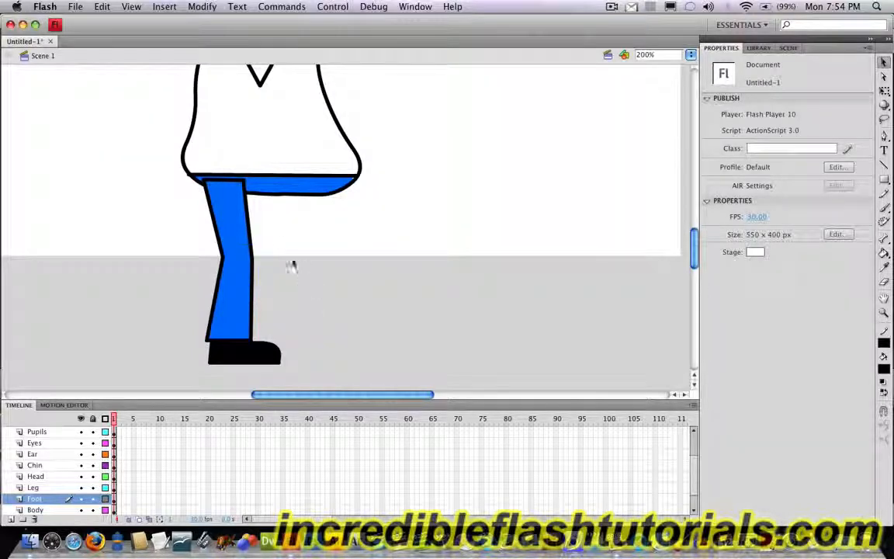
pyautogui.click(223, 186)
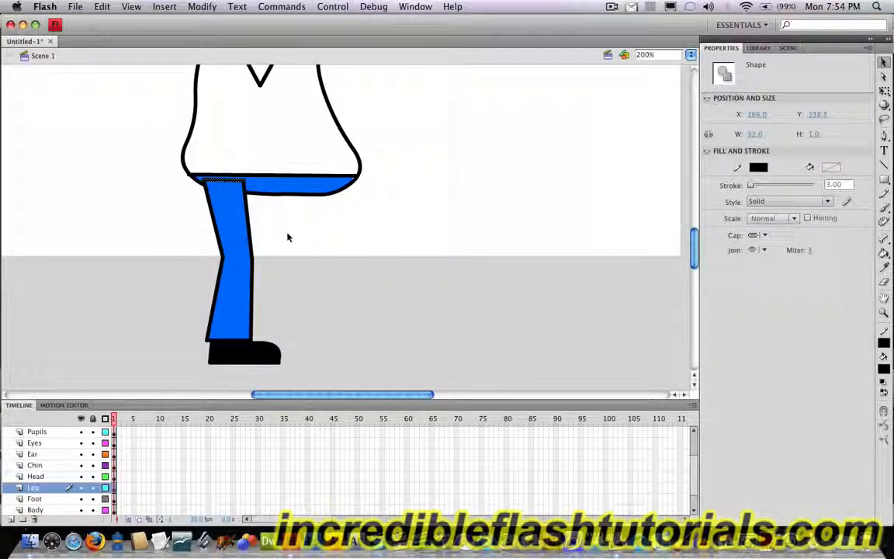
pyautogui.press('Delete')
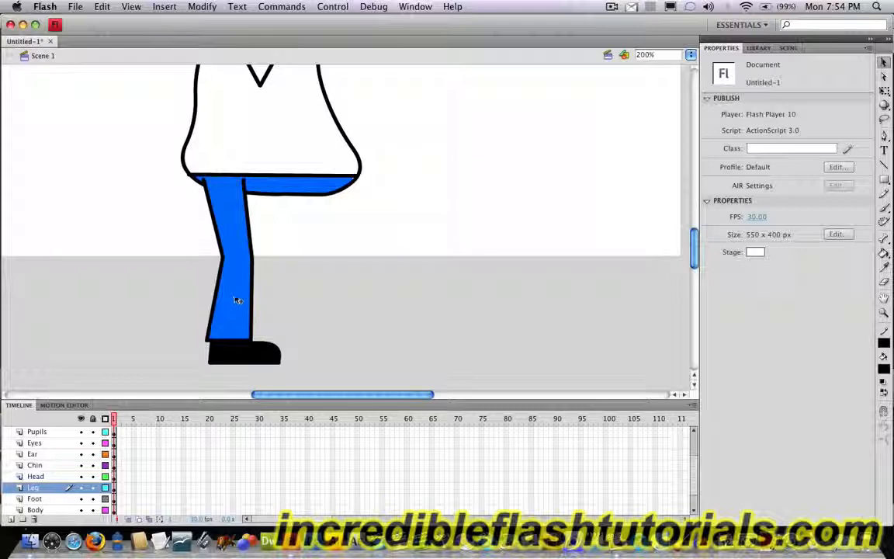
# - Copy the leg artwork and add a new layer named Leg 2 above the Leg layer
pyautogui.click(115, 488)
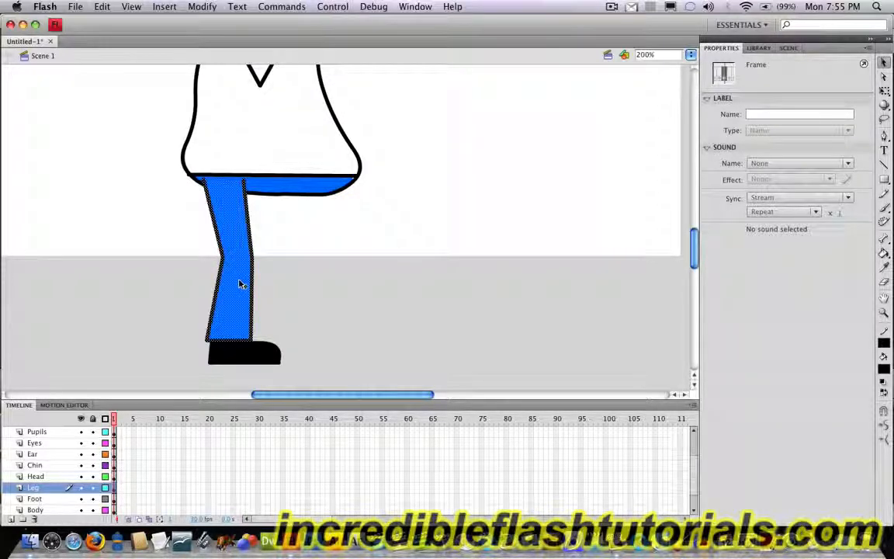
pyautogui.click(102, 7)
pyautogui.click(113, 64)
pyautogui.click(10, 518)
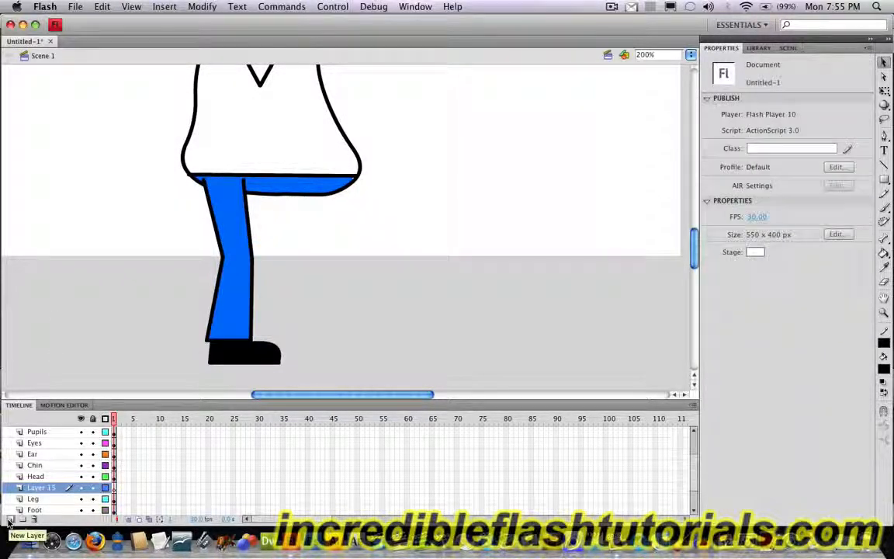
pyautogui.doubleClick(51, 489)
pyautogui.write('Leg')
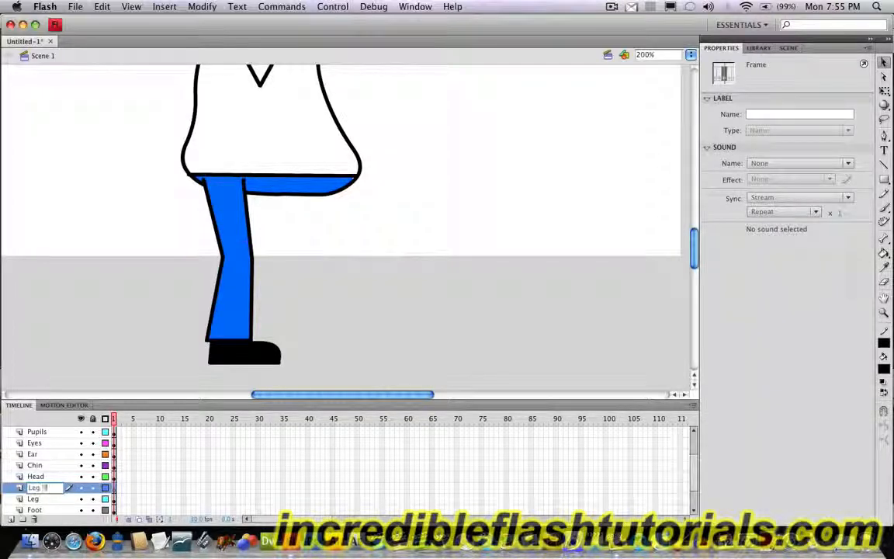
pyautogui.write(' 2')
pyautogui.click(307, 247)
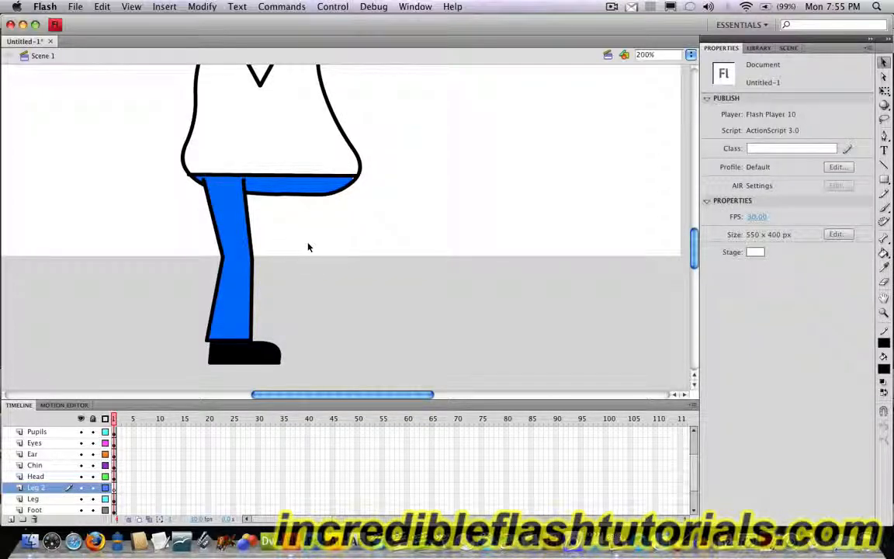
# - Paste the leg beside the first one under the body and scale it down to about 36 by 120 px with Free Transform
pyautogui.hotkey('ctrl', 'v')
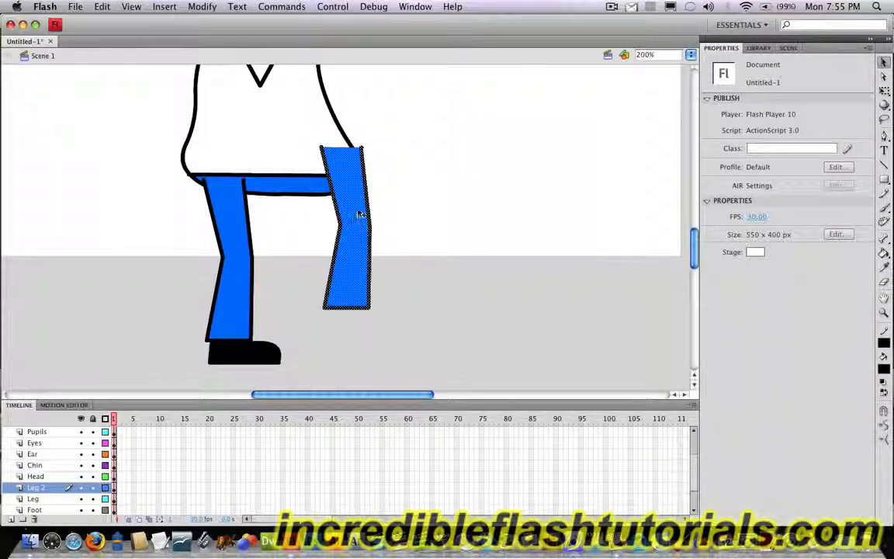
pyautogui.moveTo(359, 216); pyautogui.dragTo(317, 246)
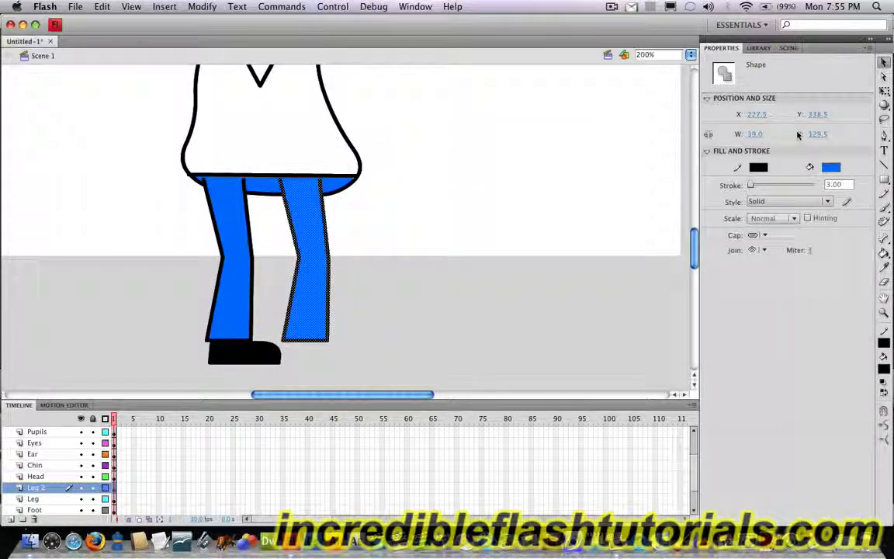
pyautogui.click(886, 92)
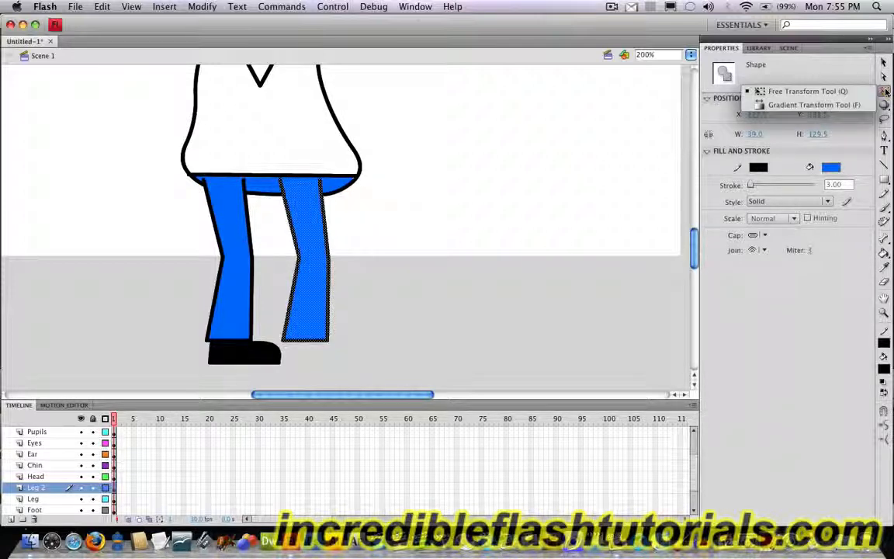
pyautogui.click(745, 87)
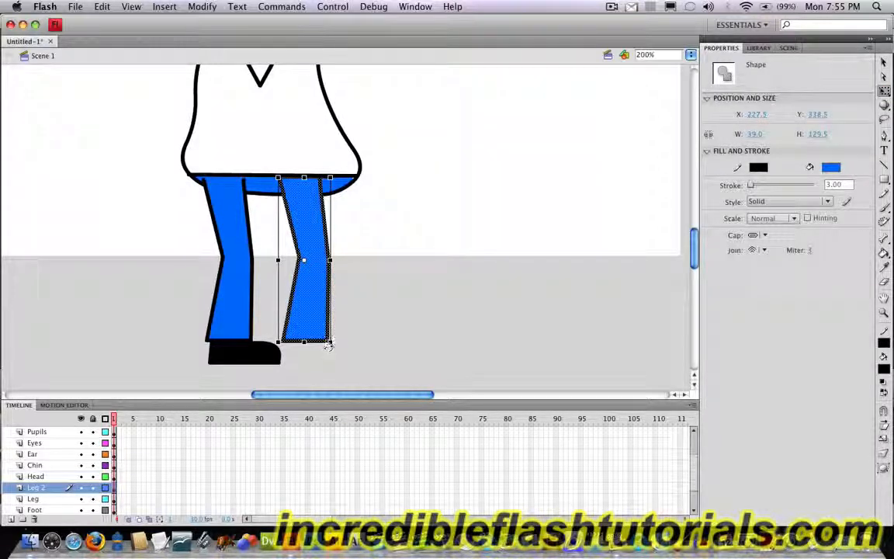
pyautogui.moveTo(331, 342); pyautogui.dragTo(326, 335)
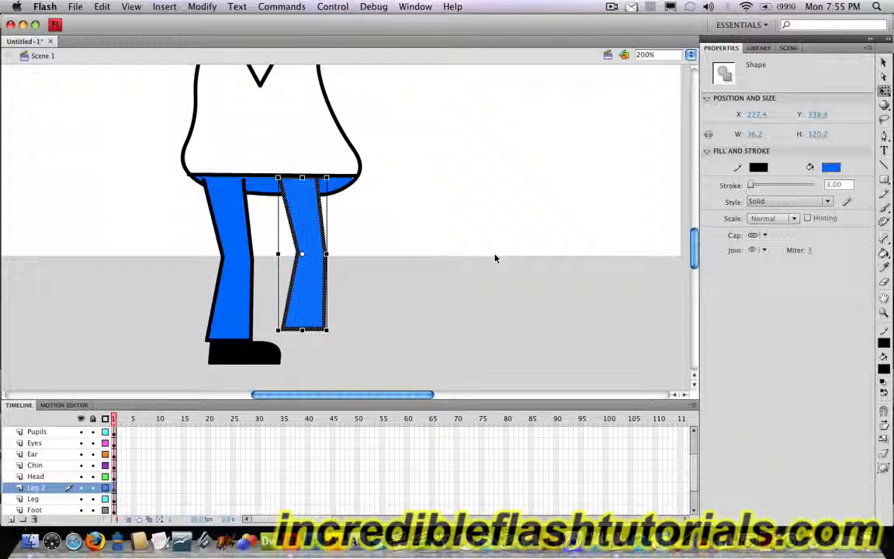
pyautogui.click(885, 62)
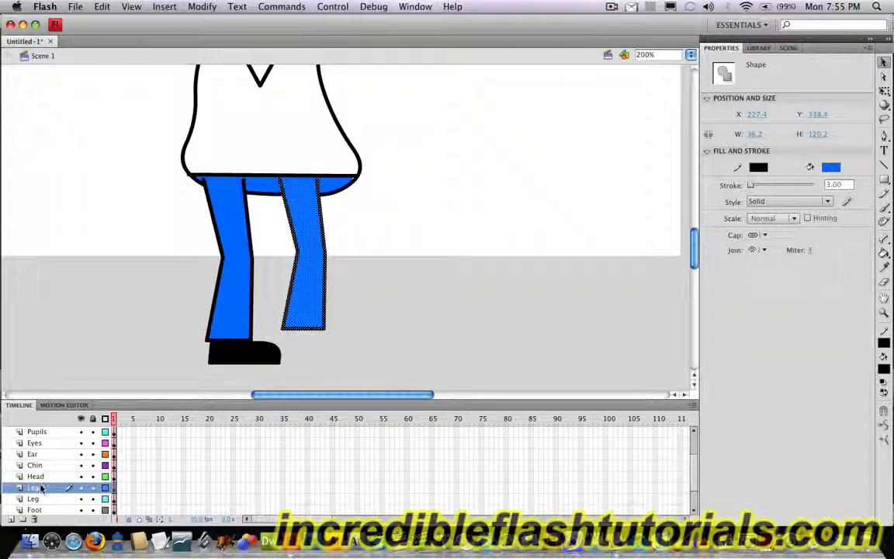
# - Move the Leg 2 layer to the bottom of the layer stack and shift the second leg slightly towards the first
pyautogui.scroll(-2, 39, 441)
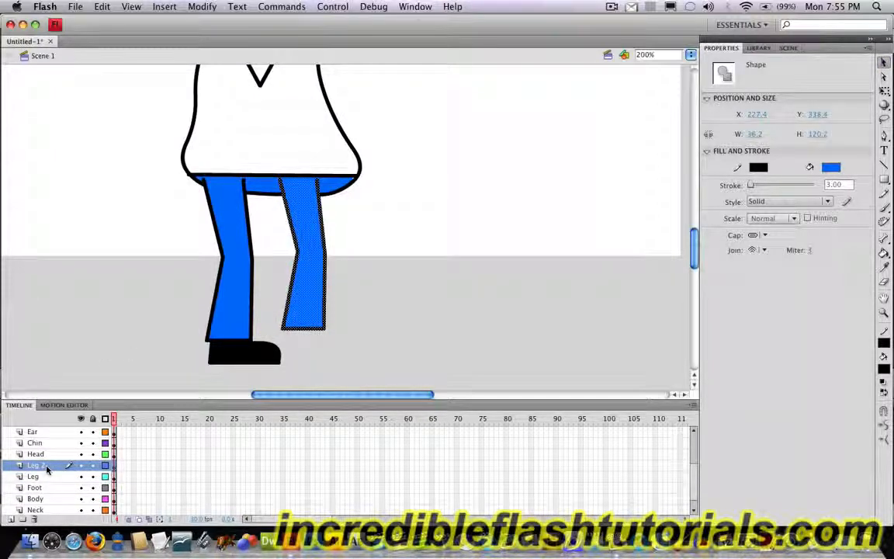
pyautogui.moveTo(46, 466); pyautogui.dragTo(45, 504)
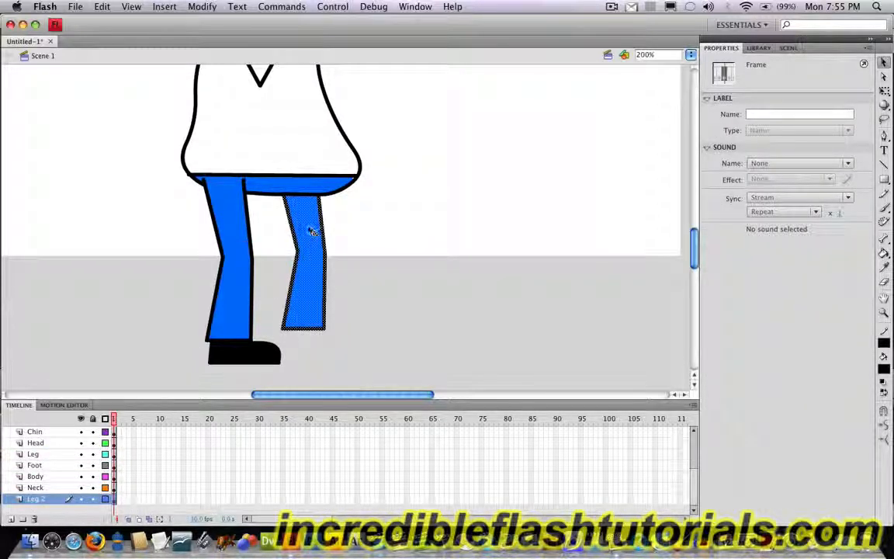
pyautogui.moveTo(309, 235); pyautogui.dragTo(307, 235)
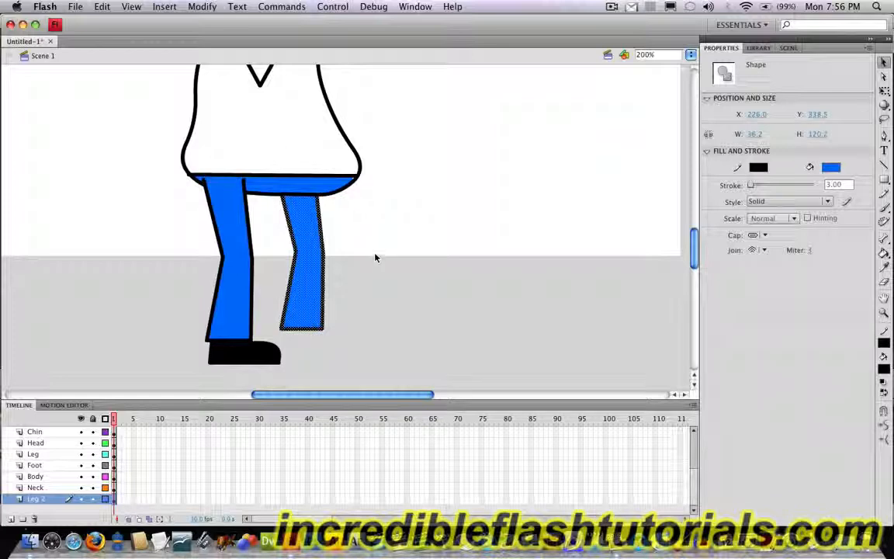
# - Copy the shoe artwork from the Foot layer and add a new layer named Foot 2
pyautogui.click(262, 361)
pyautogui.click(114, 466)
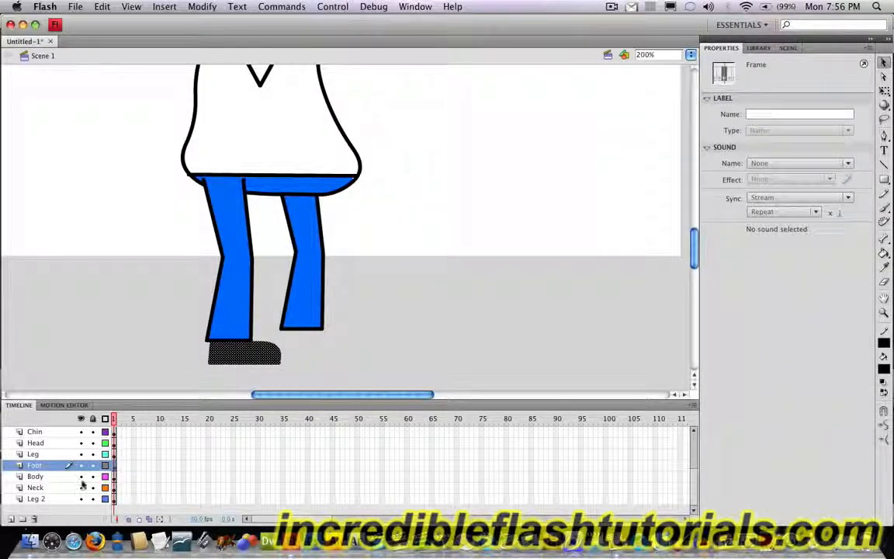
pyautogui.click(95, 6)
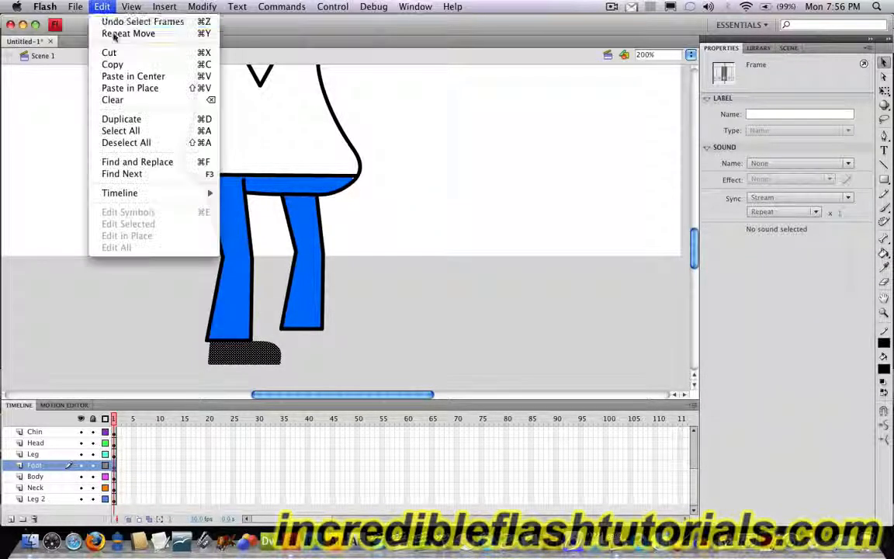
pyautogui.click(109, 63)
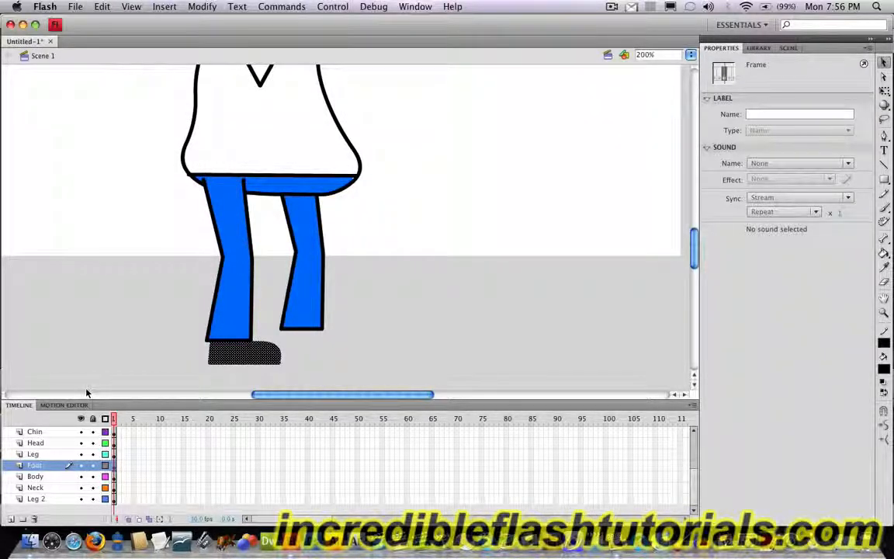
pyautogui.click(10, 519)
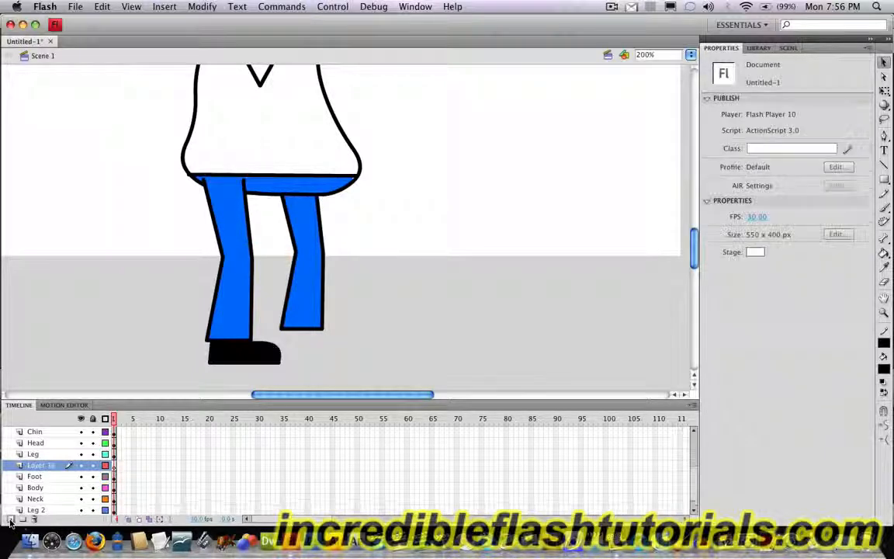
pyautogui.doubleClick(42, 466)
pyautogui.write('Foot 2')
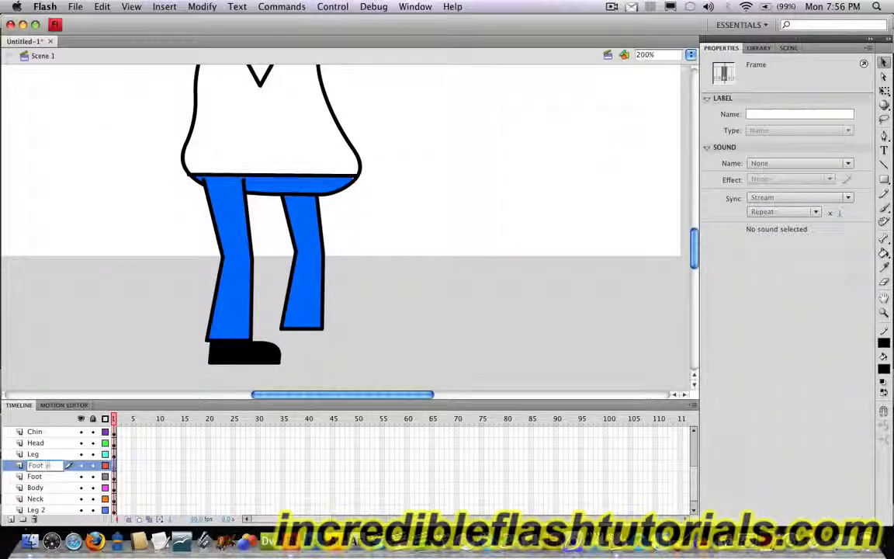
pyautogui.press('Return')
# - Paste the shoe at the end of the second leg and move the Foot 2 layer to the bottom of the stack
pyautogui.press('super+v')
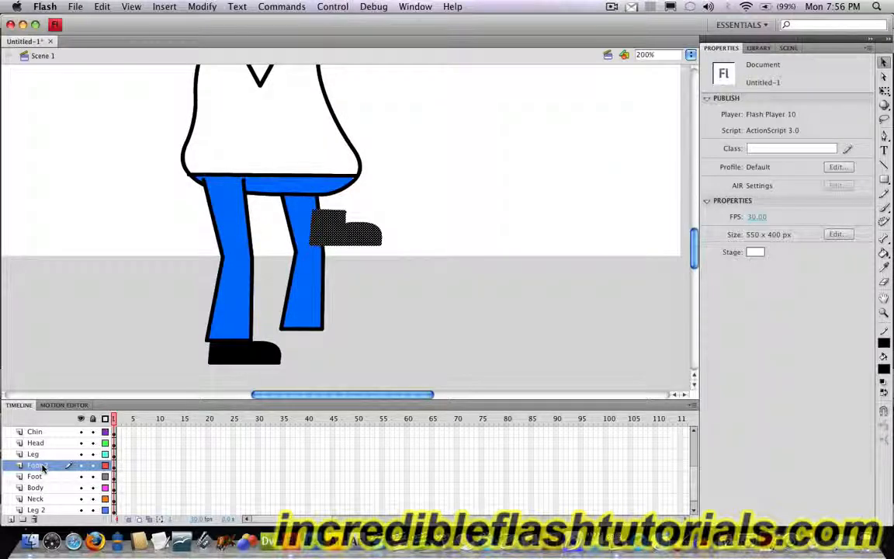
pyautogui.moveTo(351, 239); pyautogui.dragTo(322, 347)
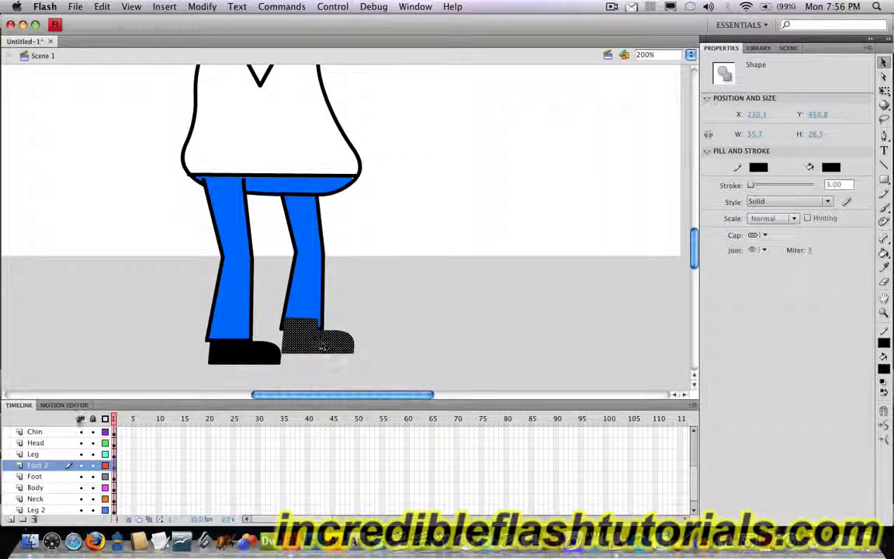
pyautogui.moveTo(38, 466); pyautogui.dragTo(39, 516)
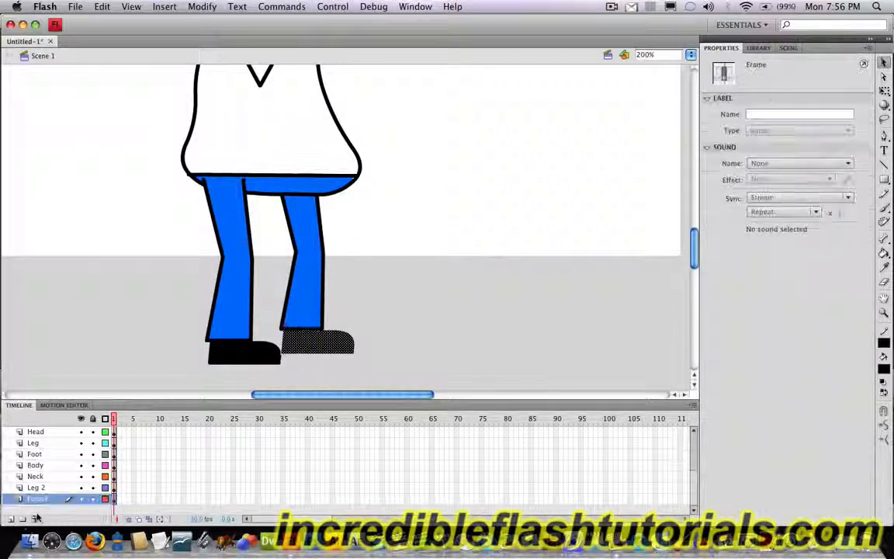
# - Scale the second shoe slightly smaller with Free Transform and deselect it
pyautogui.click(884, 90)
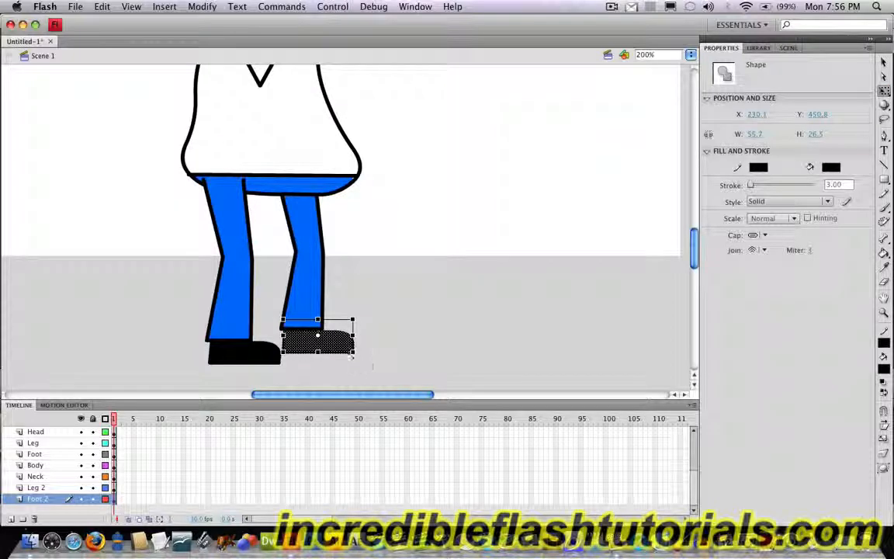
pyautogui.moveTo(354, 353); pyautogui.dragTo(349, 351)
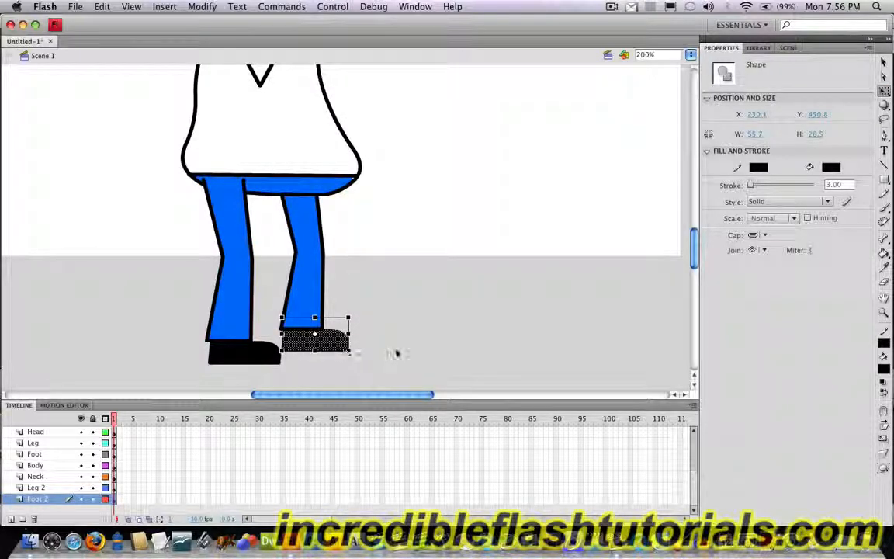
pyautogui.click(415, 336)
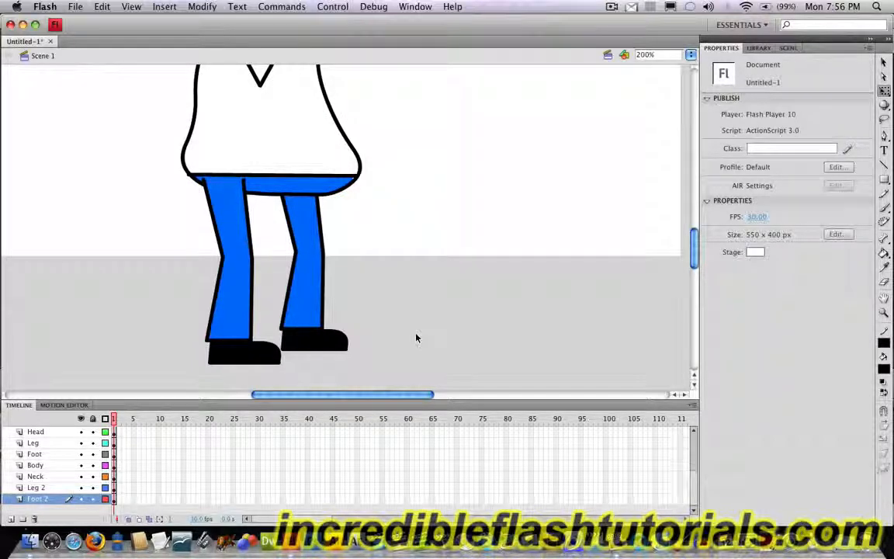
# - Set the fill colour to dark green and fill the character's sweater with the Paint Bucket
pyautogui.scroll(8, 415, 336)
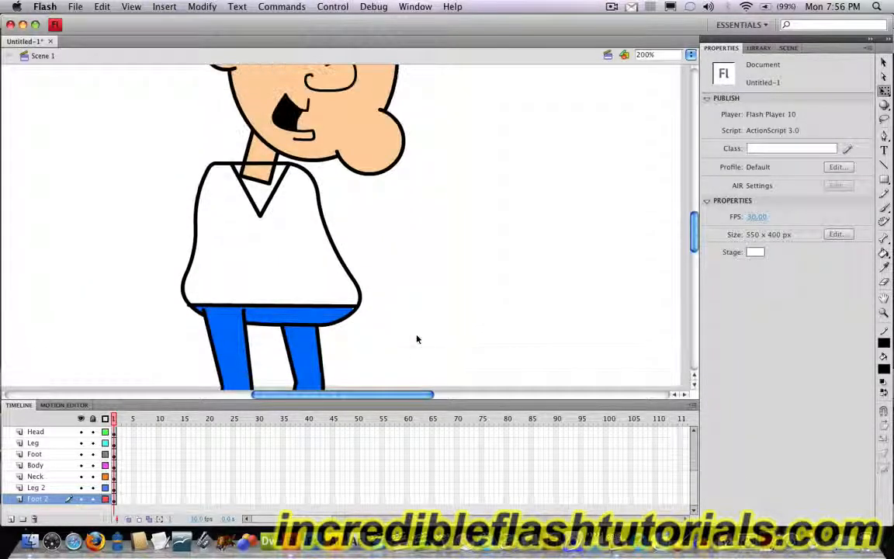
pyautogui.scroll(3, 417, 339)
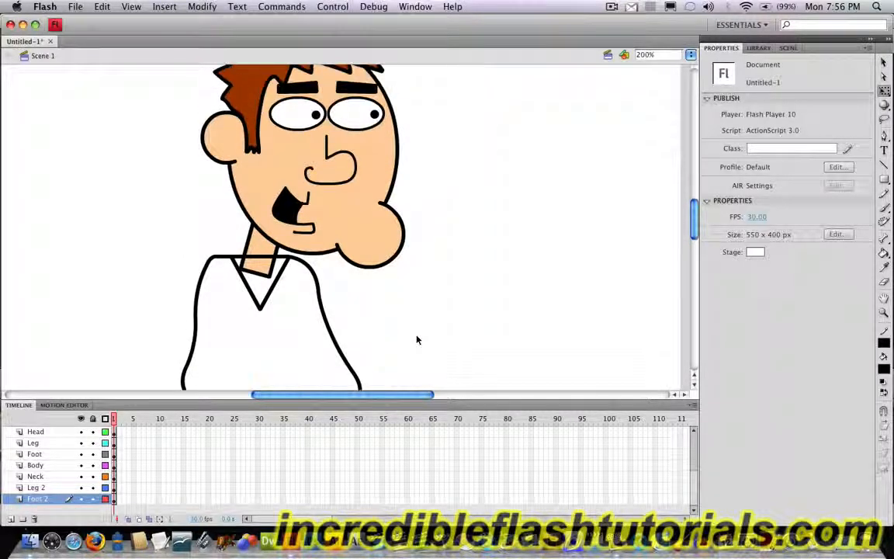
pyautogui.scroll(-1, 417, 340)
pyautogui.scroll(-2, 416, 339)
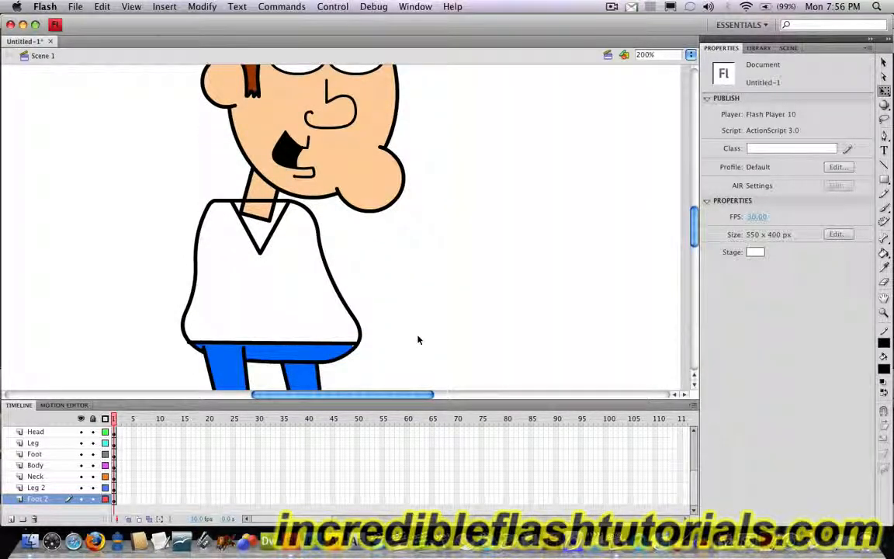
pyautogui.scroll(-2, 420, 339)
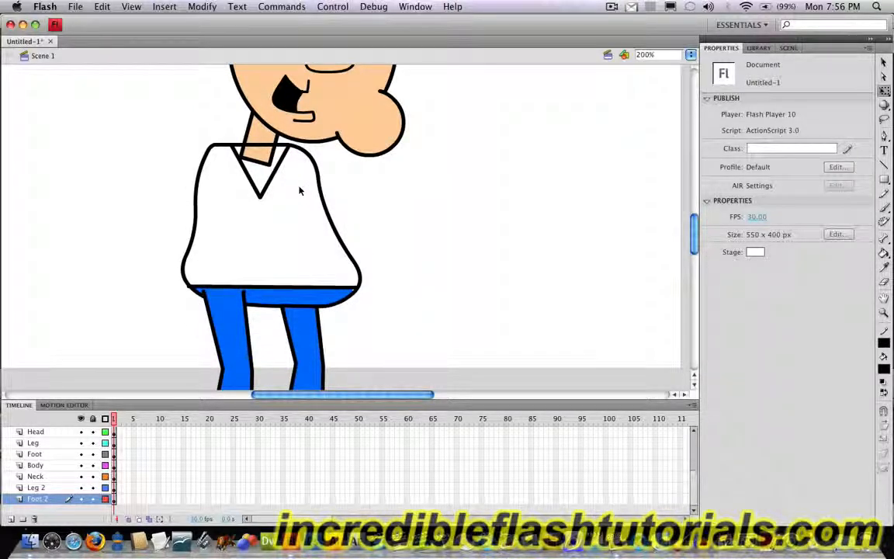
pyautogui.click(884, 254)
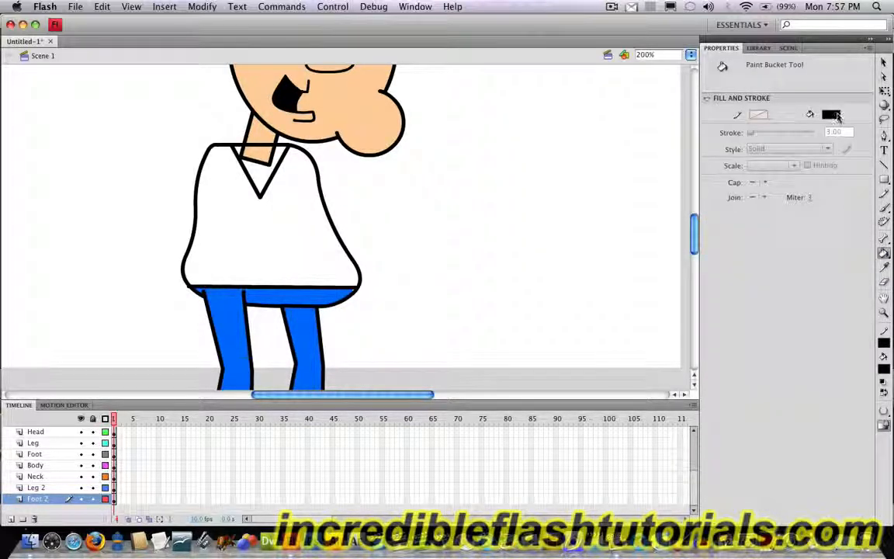
pyautogui.click(831, 115)
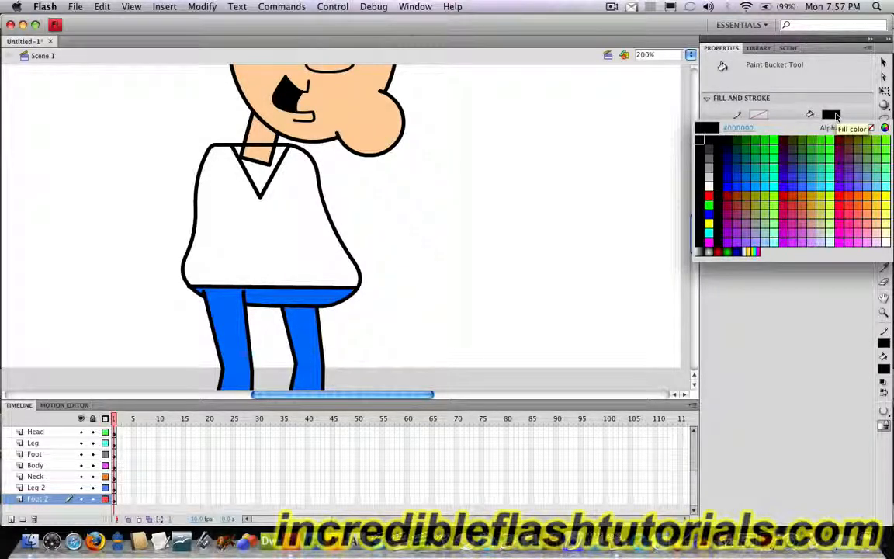
pyautogui.click(751, 142)
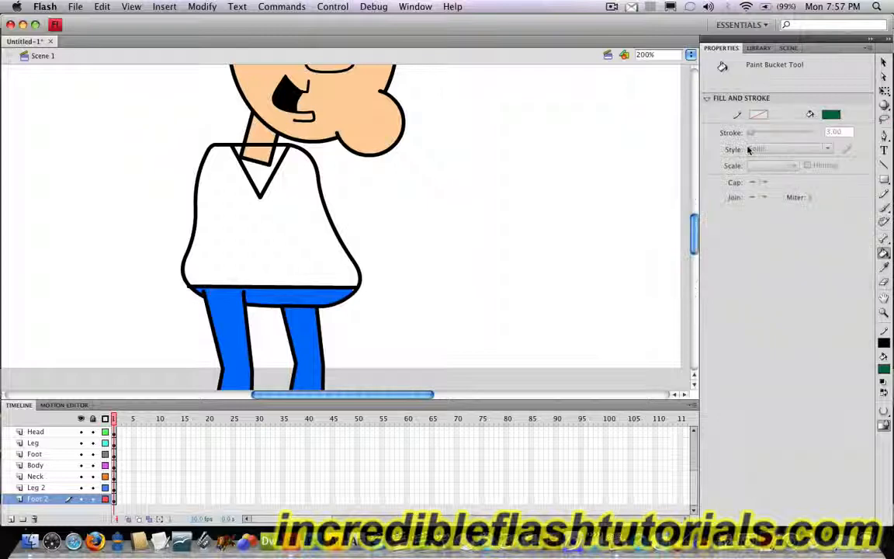
pyautogui.click(311, 179)
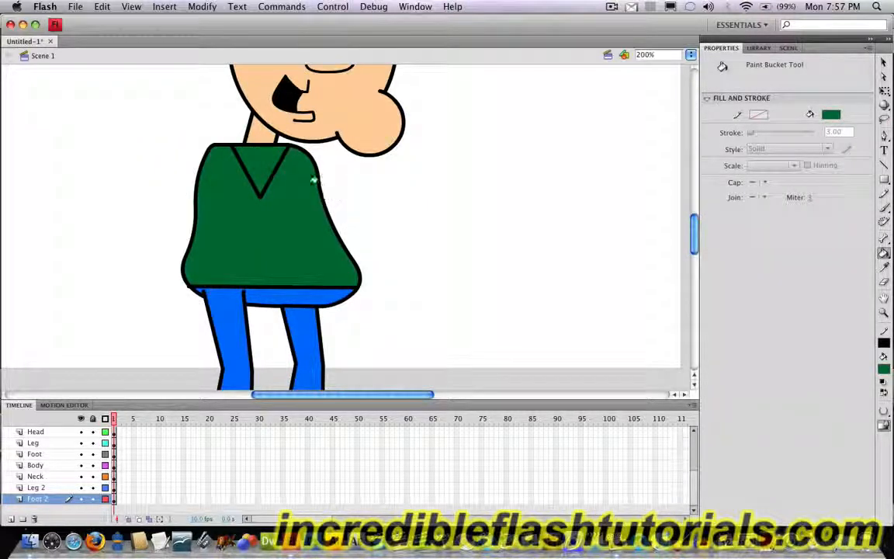
# - Set the fill colour to white and fill the V-neck area of the sweater
pyautogui.click(838, 118)
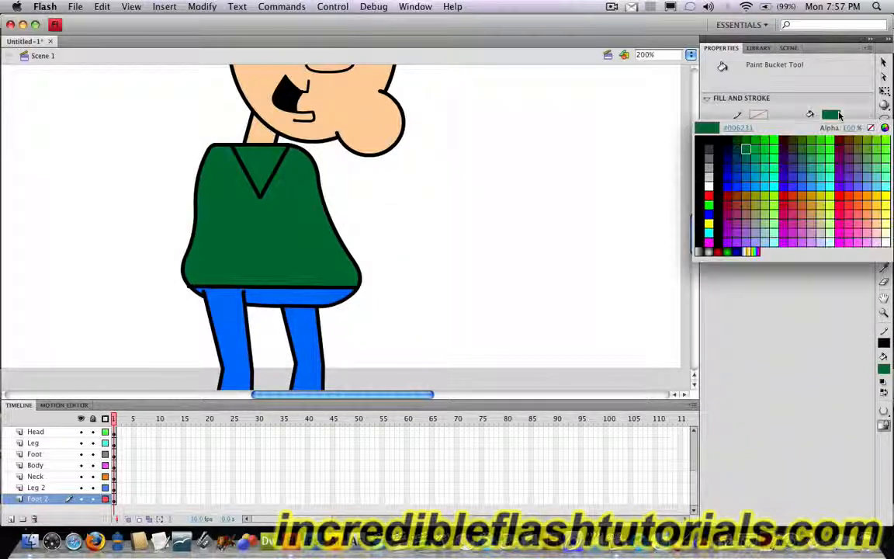
pyautogui.click(709, 183)
pyautogui.click(234, 148)
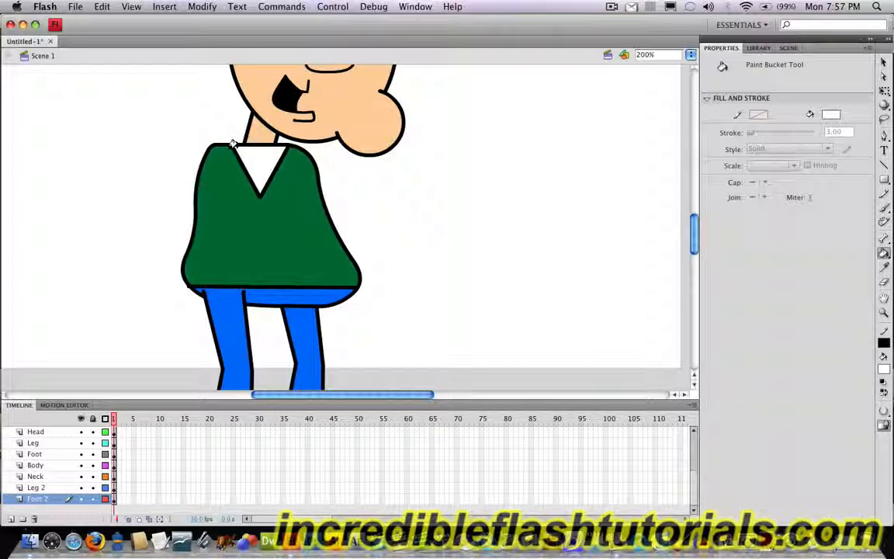
pyautogui.scroll(4, 548, 252)
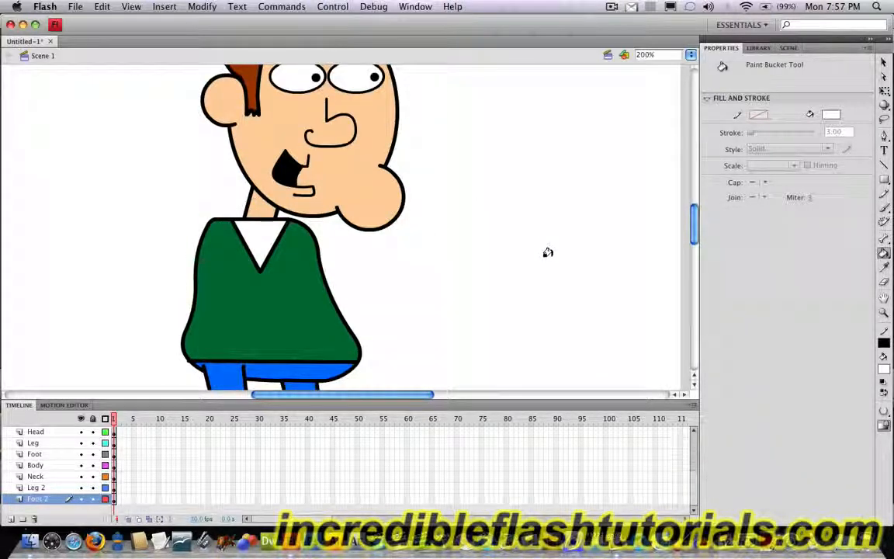
# - Add a new layer named Arm and move it to the top of the layer stack
pyautogui.scroll(3, 548, 252)
pyautogui.scroll(-10, 547, 253)
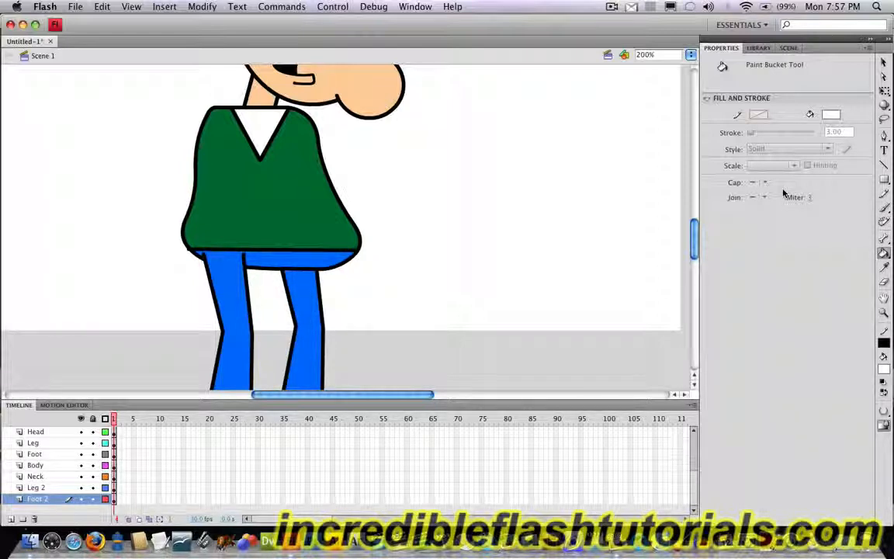
pyautogui.click(885, 167)
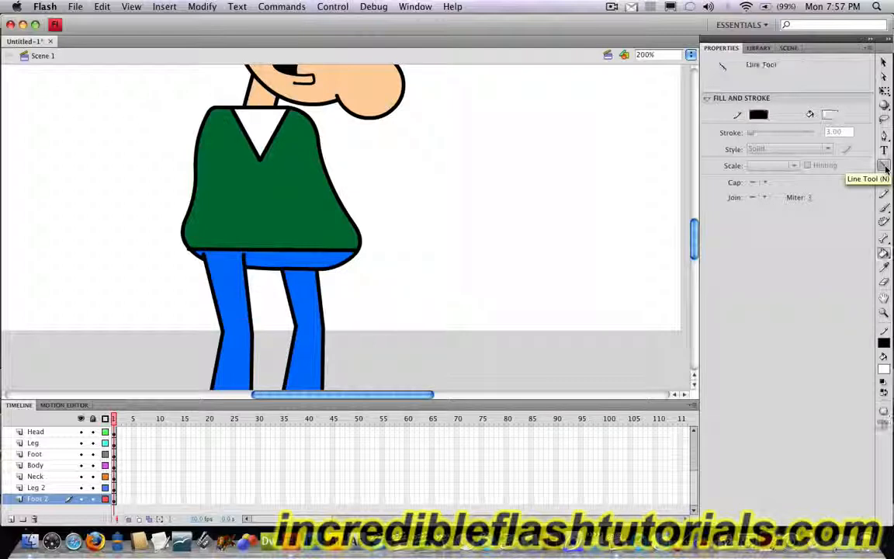
pyautogui.click(10, 518)
pyautogui.doubleClick(39, 499)
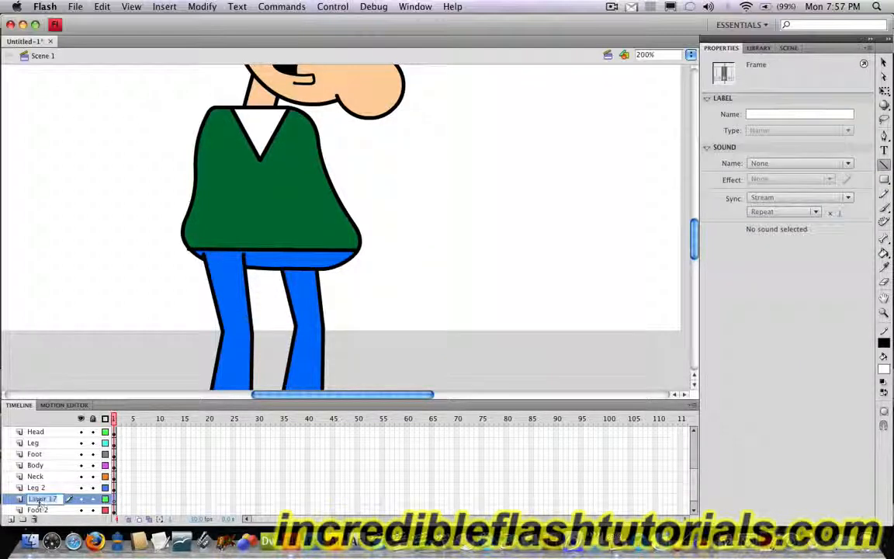
pyautogui.write('Arm')
pyautogui.press('Return')
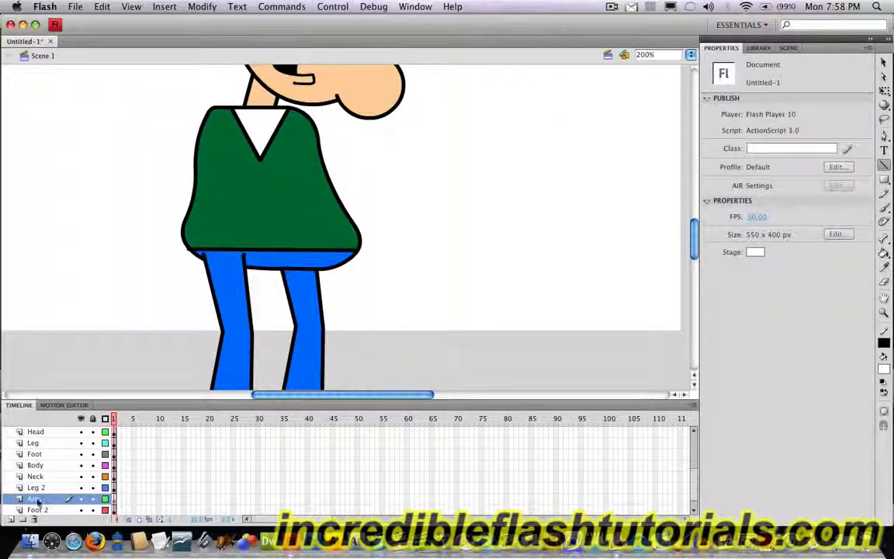
pyautogui.scroll(5, 31, 465)
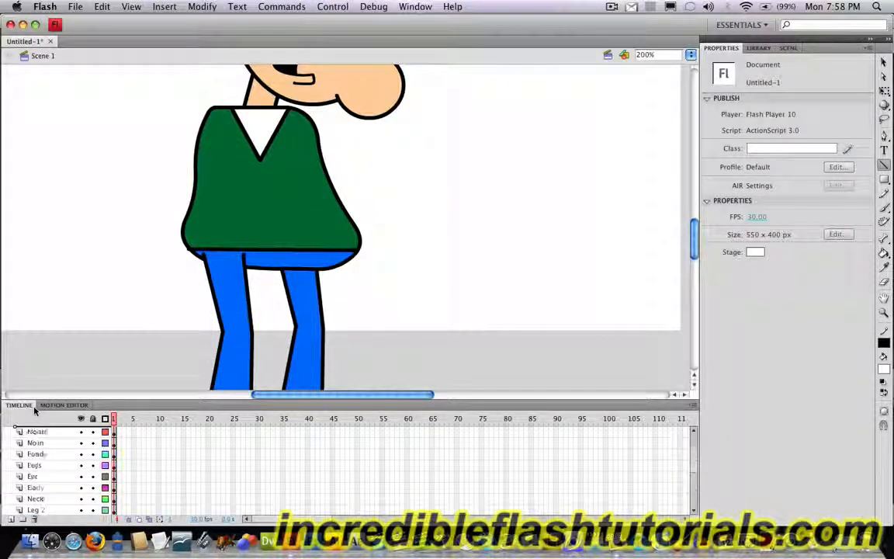
pyautogui.moveTo(35, 409); pyautogui.dragTo(31, 408)
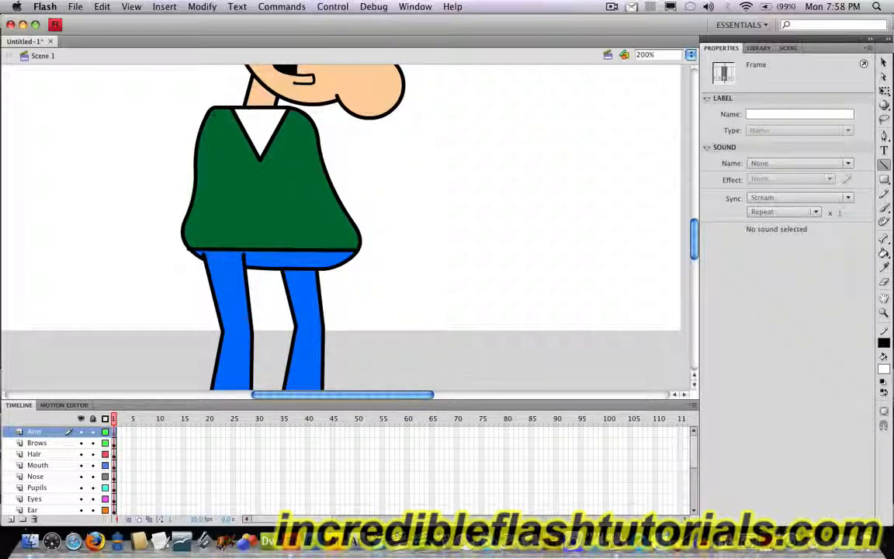
# - Draw a long narrow arm outline down the sweater from the shoulder with the Line tool, adding a cuff line near its lower end
pyautogui.moveTo(213, 111)
pyautogui.mouseDown()
pyautogui.moveTo(211, 247)
pyautogui.moveTo(200, 266)
pyautogui.mouseUp()
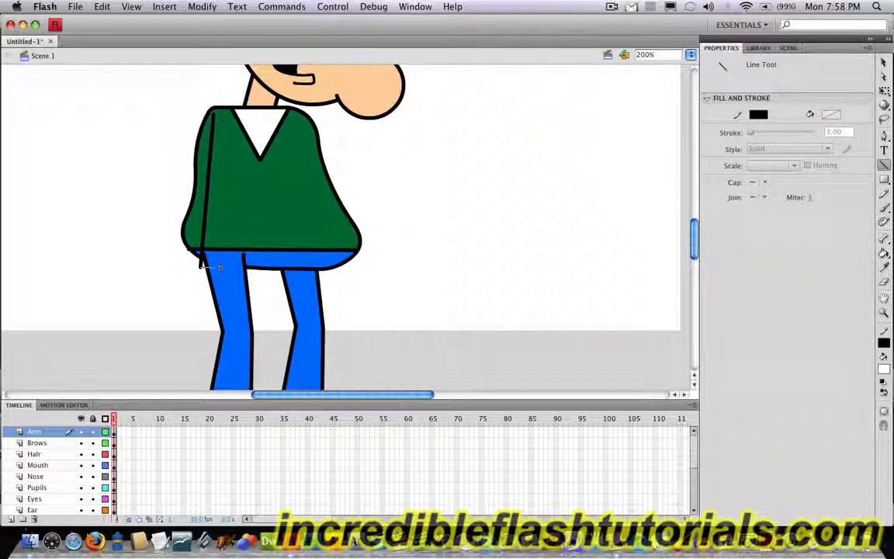
pyautogui.moveTo(222, 267)
pyautogui.mouseDown()
pyautogui.moveTo(200, 213)
pyautogui.moveTo(204, 117)
pyautogui.moveTo(229, 112)
pyautogui.moveTo(213, 114)
pyautogui.mouseUp()
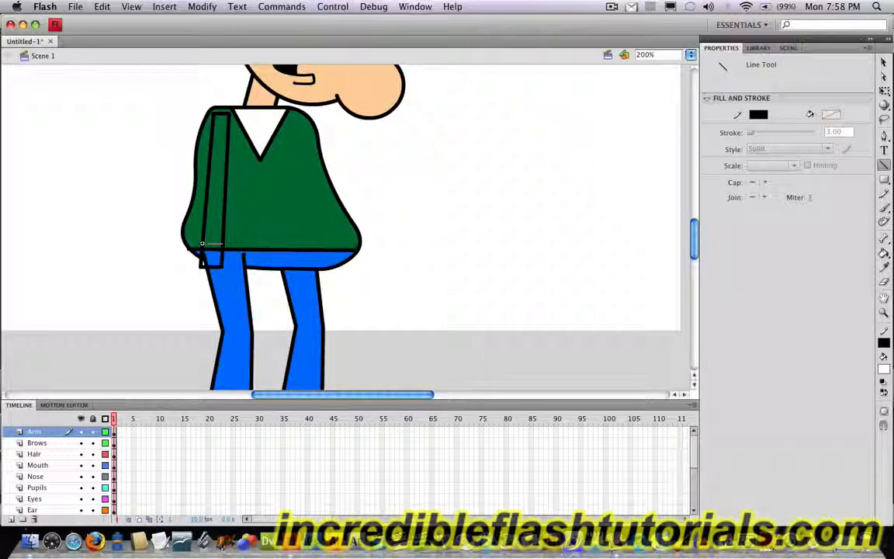
pyautogui.moveTo(201, 244); pyautogui.dragTo(201, 245)
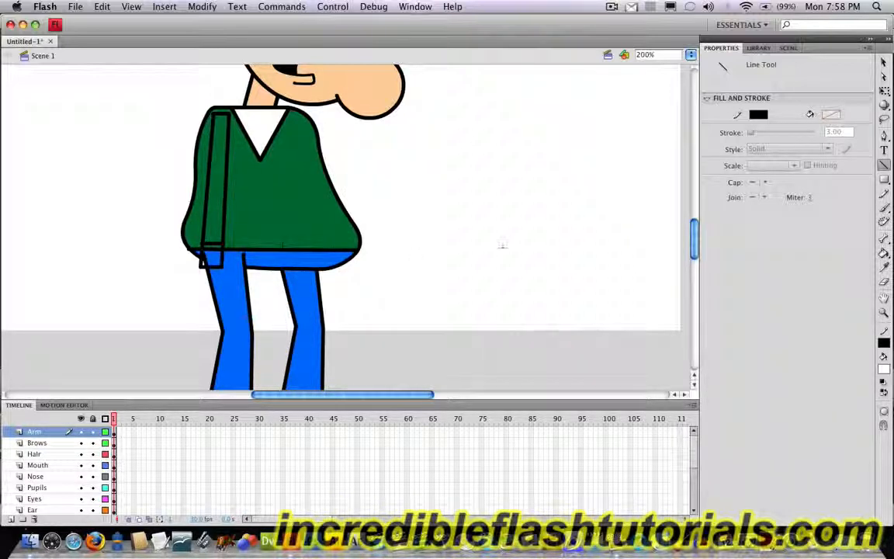
# - Fill the arm with the green sampled from the sweater and fill its cuff with white
pyautogui.press('i')
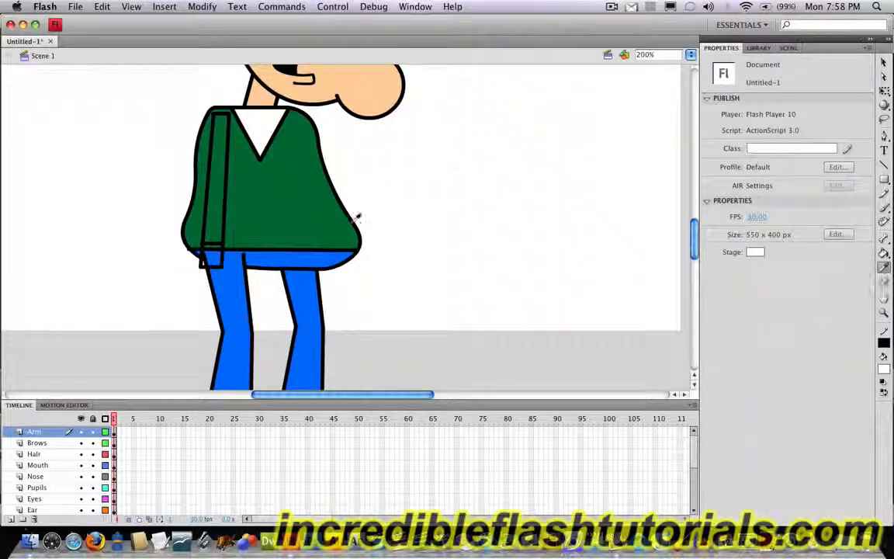
pyautogui.click(324, 216)
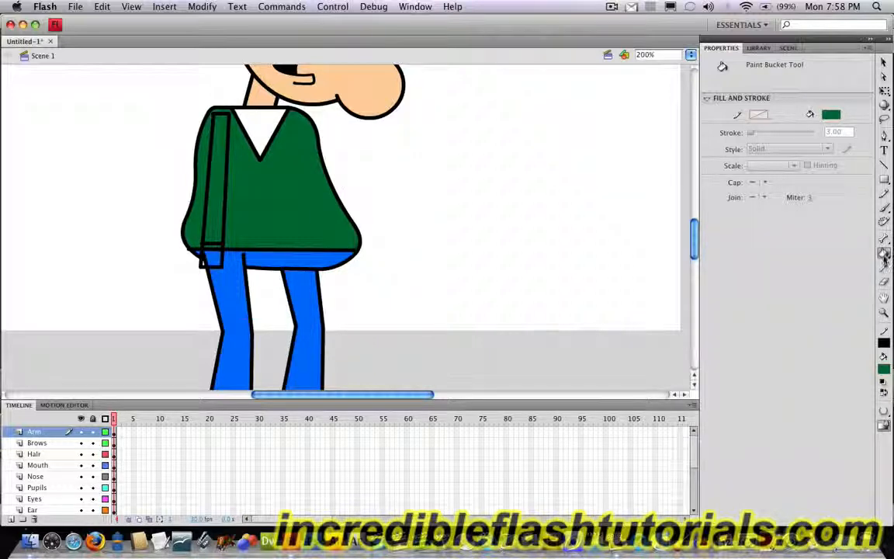
pyautogui.click(831, 114)
pyautogui.click(707, 186)
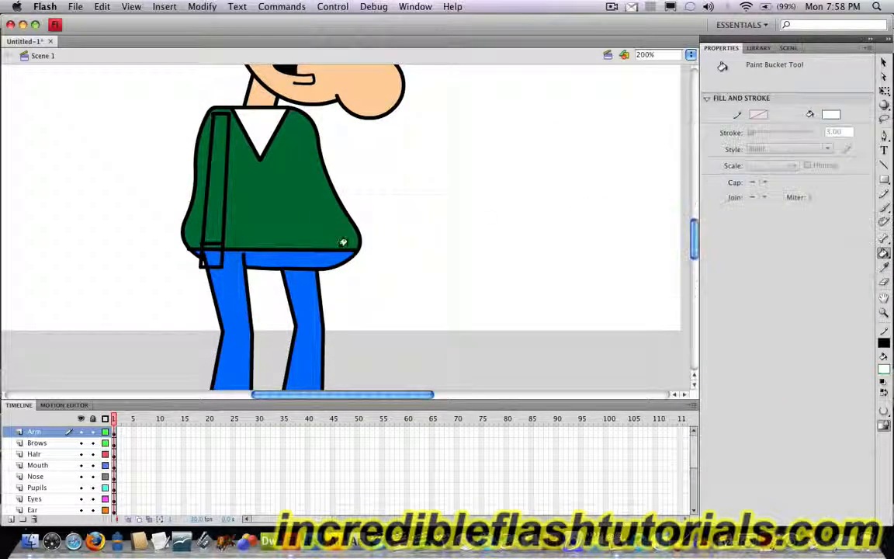
pyautogui.click(203, 257)
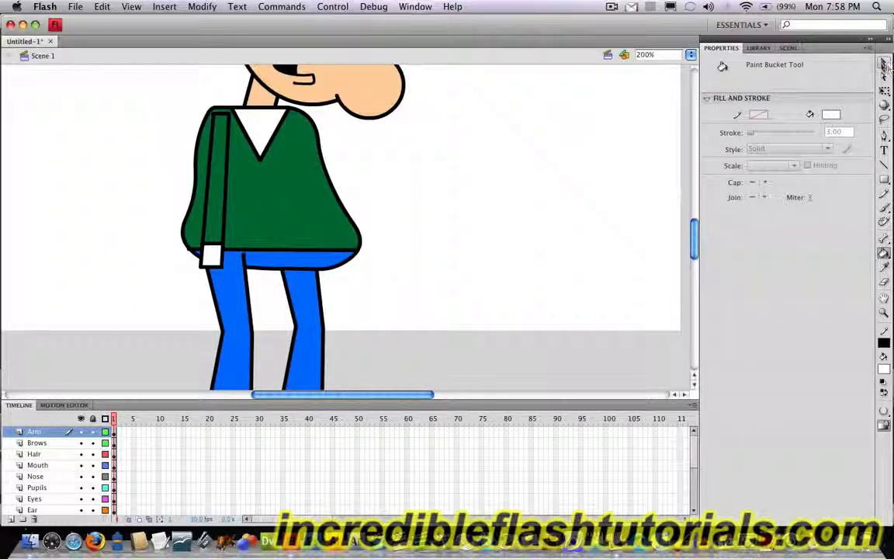
# - Bend the short line at the upper end of the arm into a rounded shoulder
pyautogui.click(883, 65)
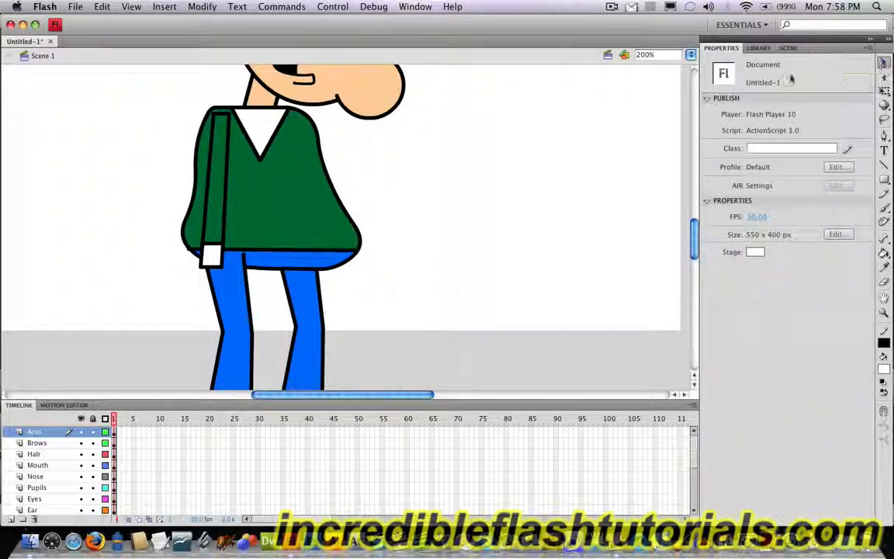
pyautogui.click(221, 118)
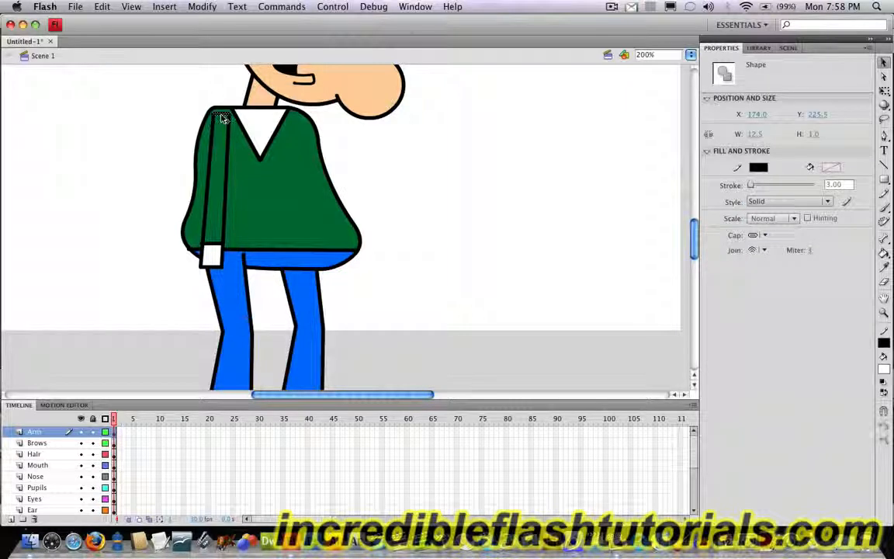
pyautogui.click(132, 116)
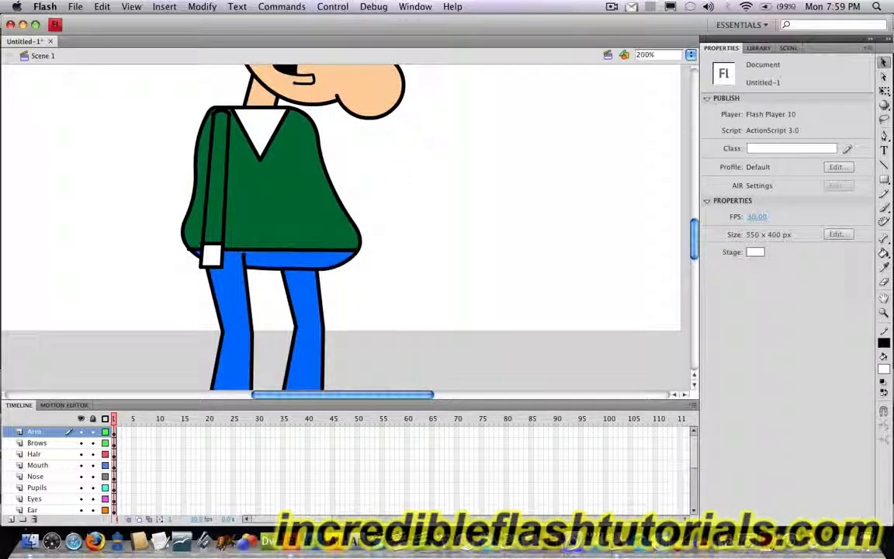
# - Select the whole arm and move it slightly outward to line up with the sweater's back shoulder, and deselect it
pyautogui.click(204, 151)
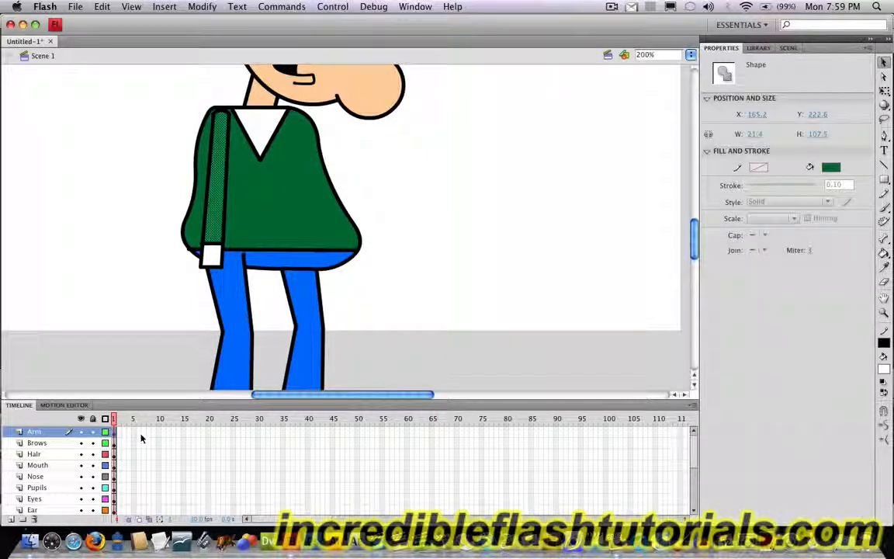
pyautogui.click(116, 432)
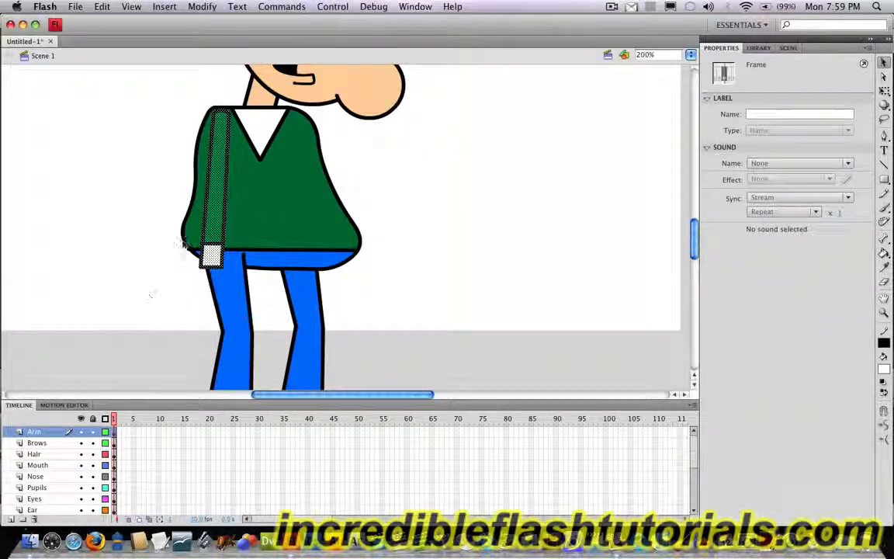
pyautogui.doubleClick(215, 204)
pyautogui.moveTo(215, 205); pyautogui.dragTo(213, 200)
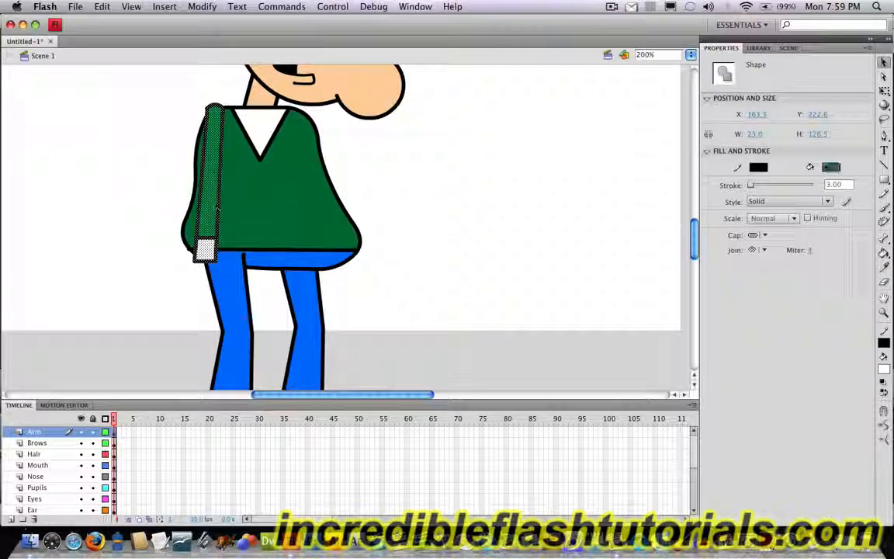
pyautogui.click(125, 272)
pyautogui.scroll(3, 126, 273)
pyautogui.scroll(-3, 127, 273)
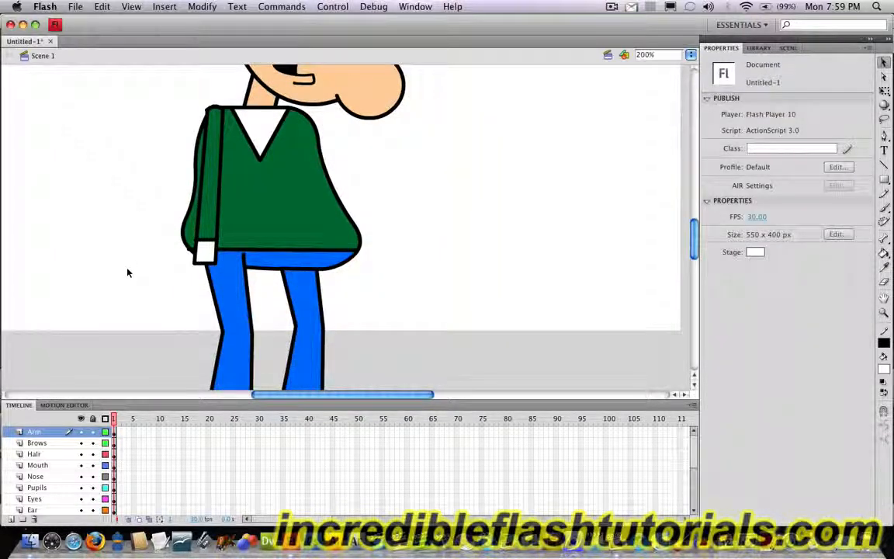
# - Add a new layer named Hand above the Arm layer
pyautogui.click(11, 522)
pyautogui.click(45, 433)
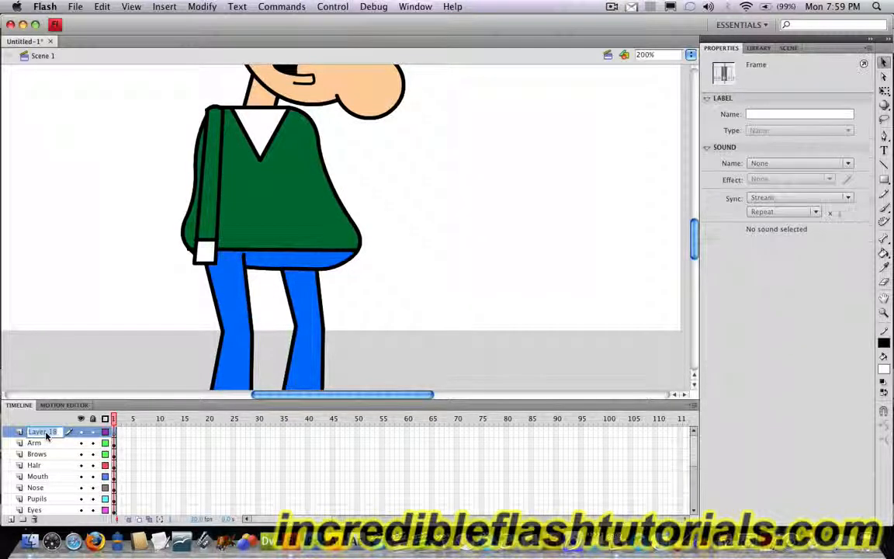
pyautogui.write('Hand')
pyautogui.press('Return')
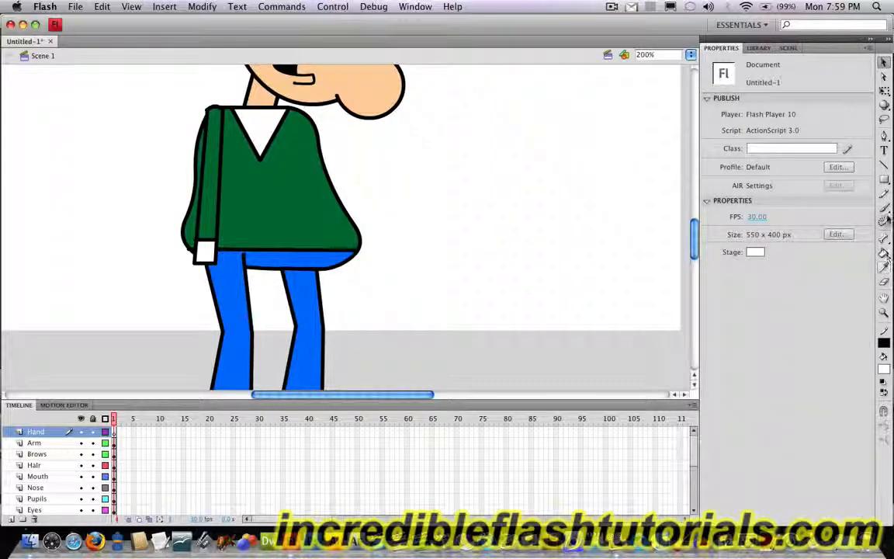
# - Draw a cartoon hand below the cuff with the Pencil tool and fill it with the skin colour sampled from the face
pyautogui.click(887, 195)
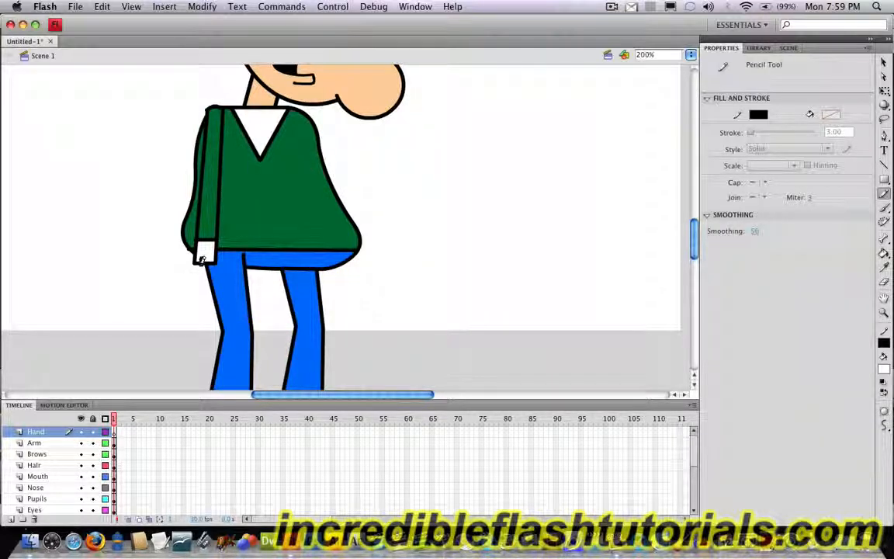
pyautogui.moveTo(194, 264)
pyautogui.mouseDown()
pyautogui.moveTo(178, 265)
pyautogui.moveTo(181, 273)
pyautogui.moveTo(190, 265)
pyautogui.moveTo(180, 273)
pyautogui.moveTo(189, 278)
pyautogui.moveTo(193, 262)
pyautogui.moveTo(205, 276)
pyautogui.moveTo(211, 252)
pyautogui.mouseUp()
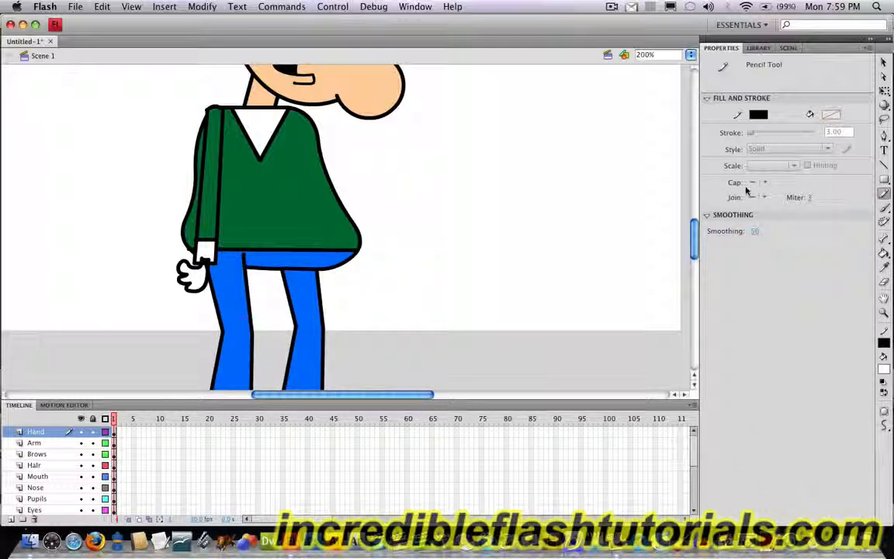
pyautogui.press('i')
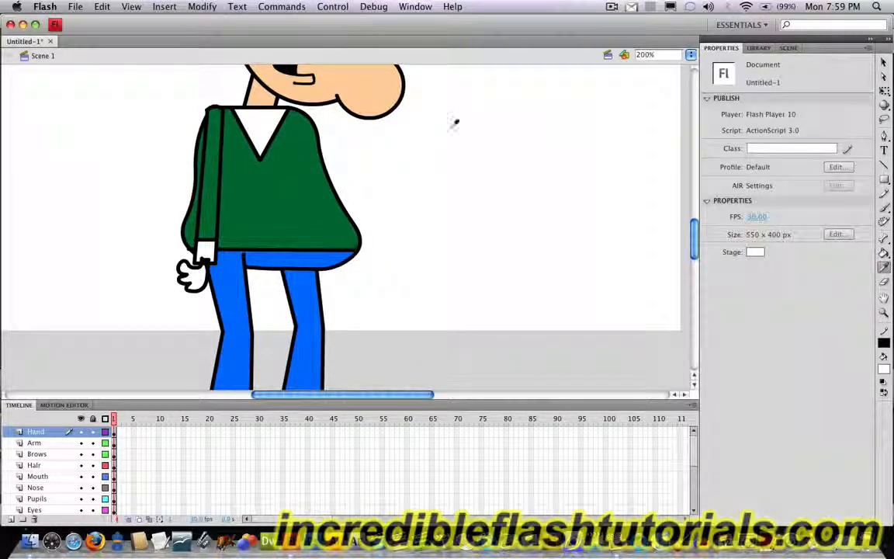
pyautogui.click(361, 92)
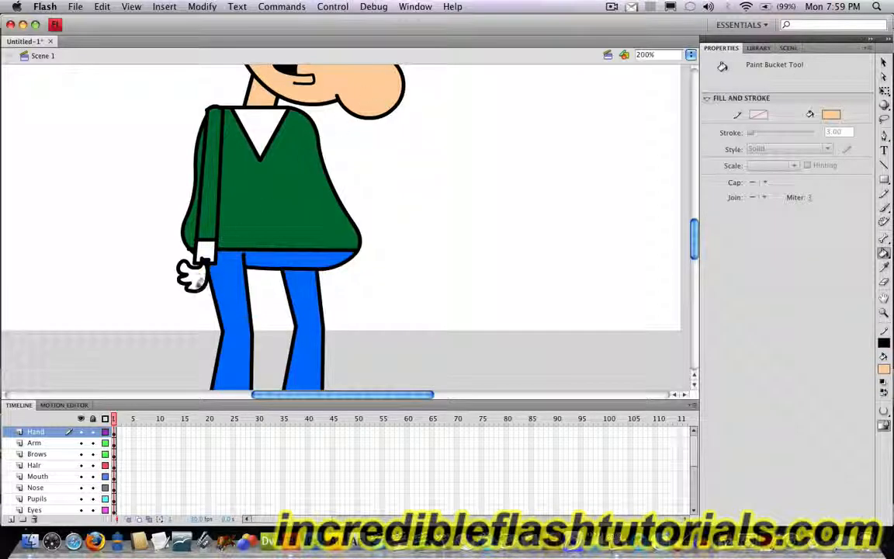
pyautogui.click(187, 283)
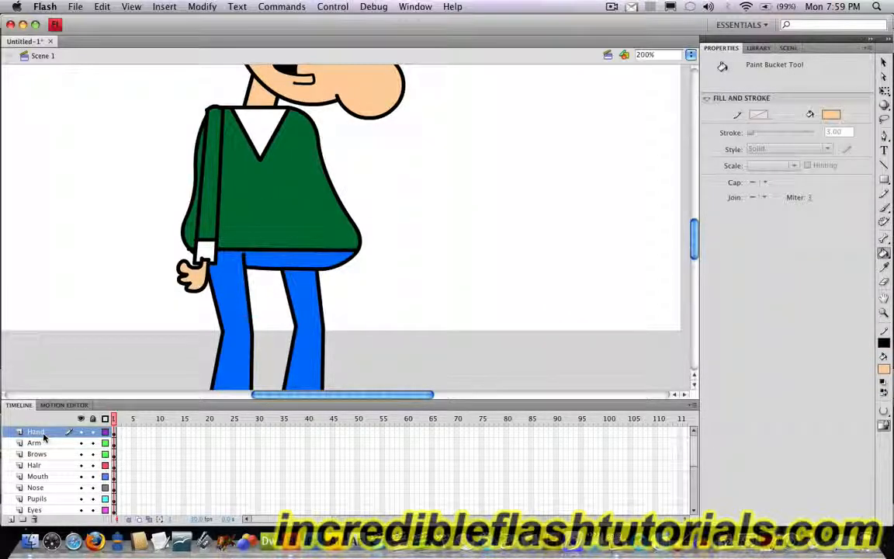
# - Move the Hand layer below the Arm layer, nudge the hand up slightly under the cuff and deselect it
pyautogui.moveTo(44, 438); pyautogui.dragTo(51, 446)
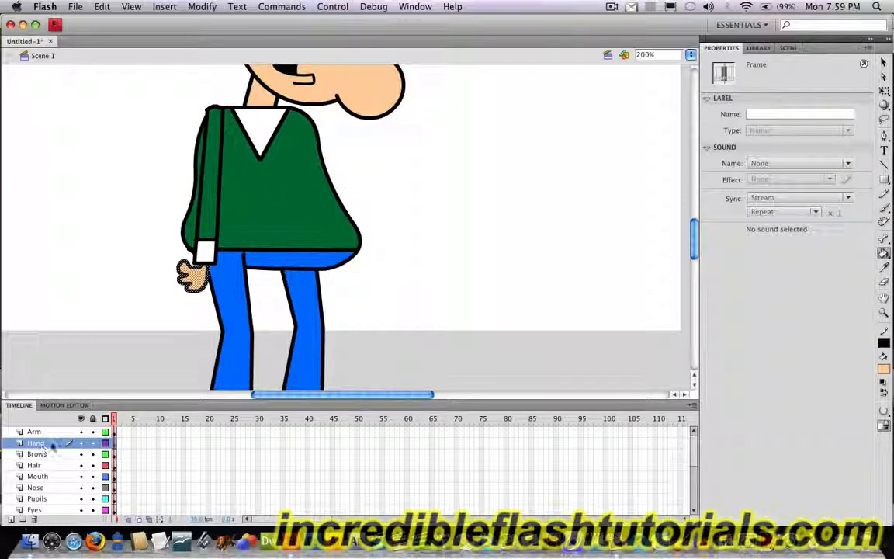
pyautogui.press('v')
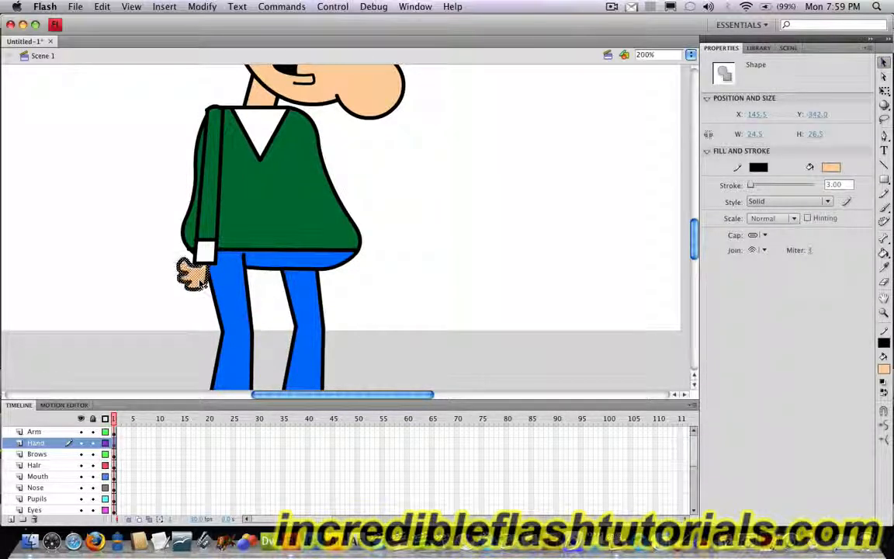
pyautogui.click(116, 269)
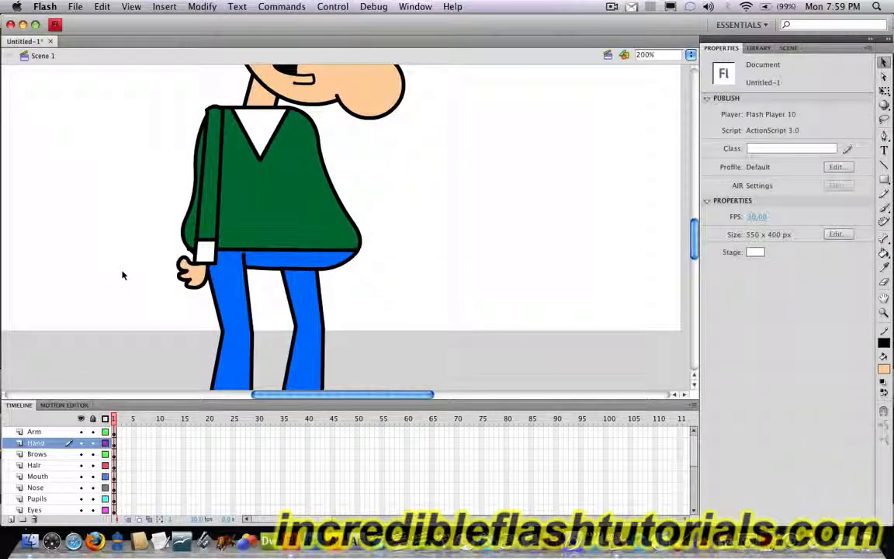
# - Review the whole character at 100% magnification and zoom back in on the torso and arm
pyautogui.scroll(3, 122, 274)
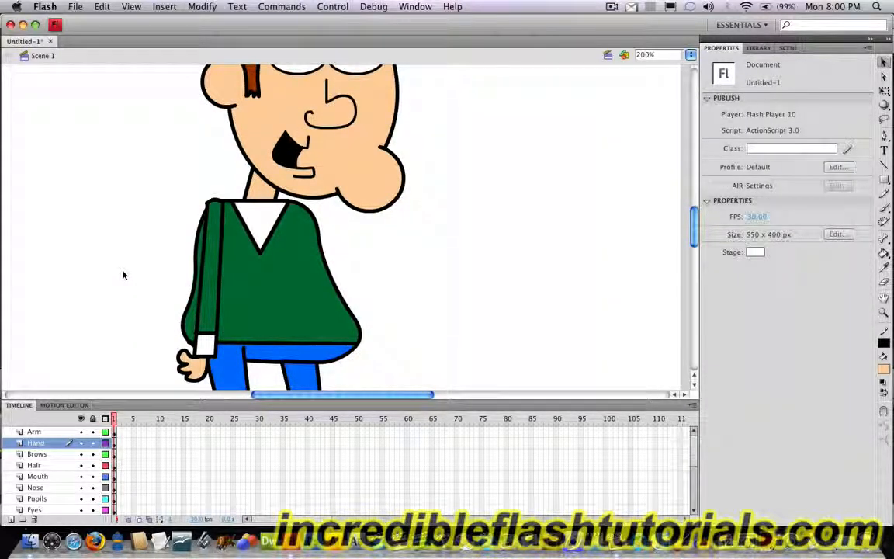
pyautogui.scroll(1, 123, 274)
pyautogui.click(691, 54)
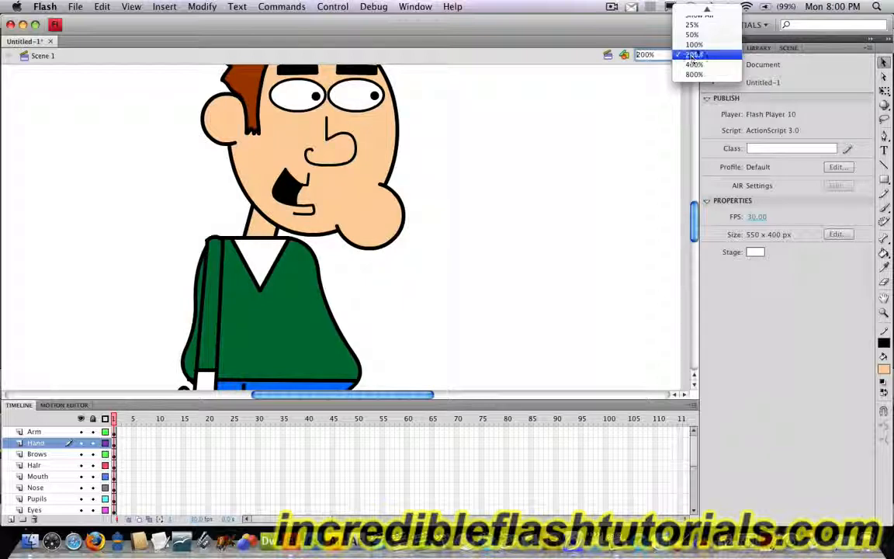
pyautogui.click(693, 44)
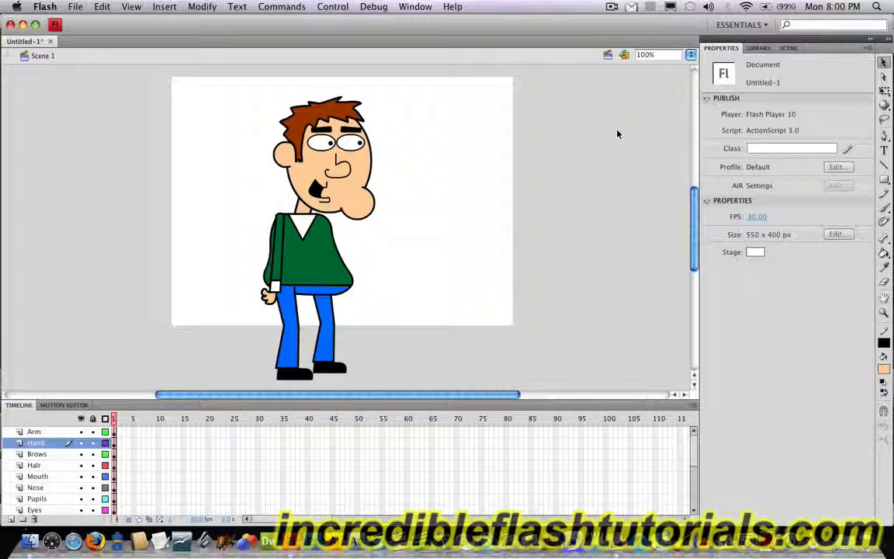
pyautogui.click(884, 311)
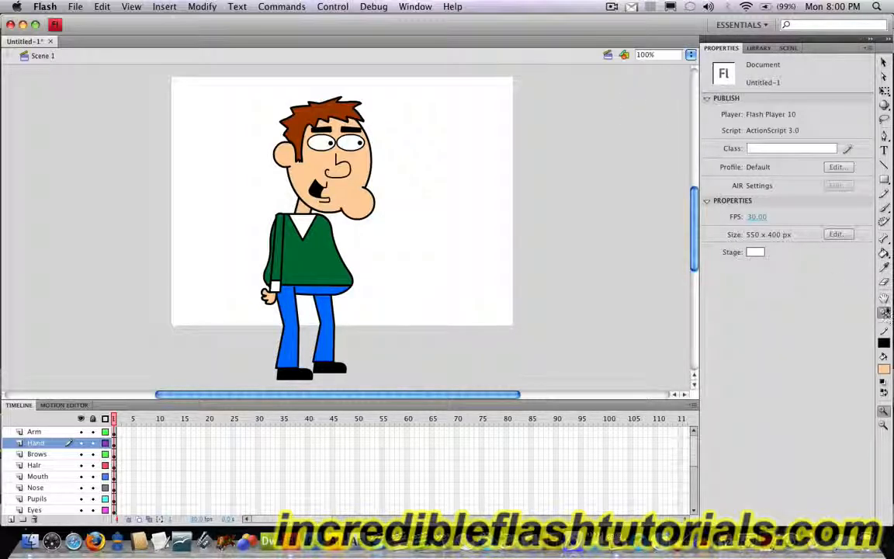
pyautogui.click(322, 252)
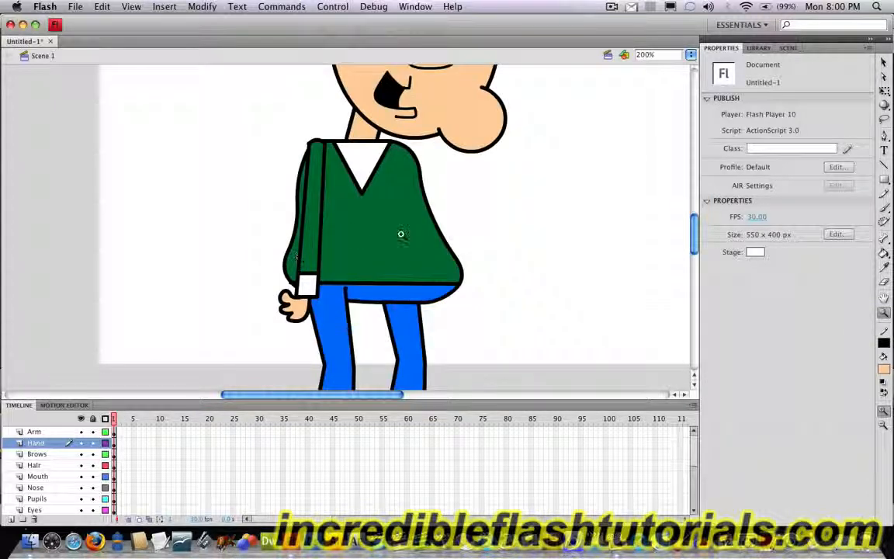
# - On the Body layer, draw a straight black line with the Line tool from the V-neck's point down to the sweater's hem
pyautogui.click(401, 234)
pyautogui.press('v')
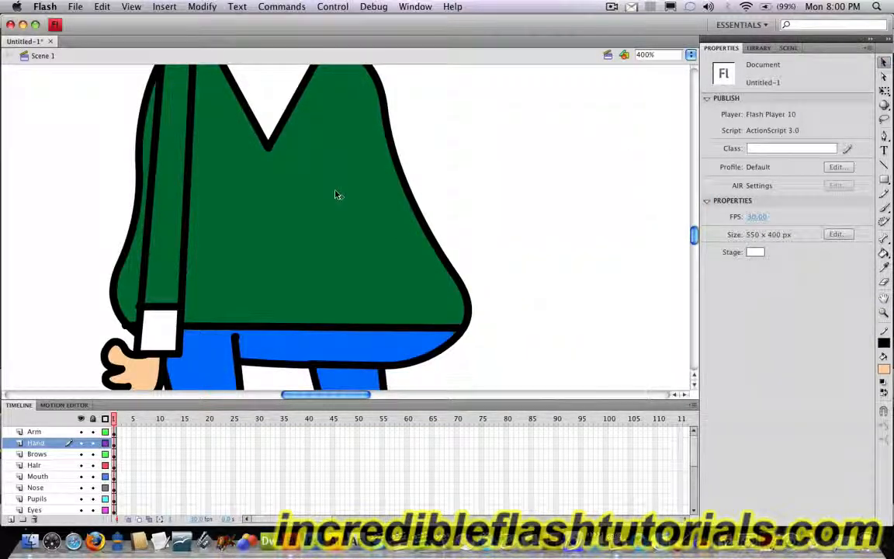
pyautogui.click(335, 195)
pyautogui.click(45, 466)
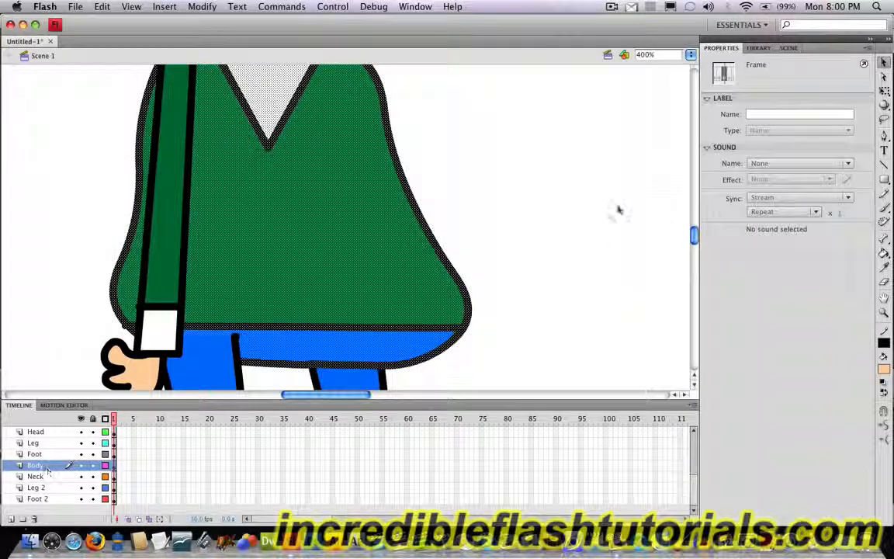
pyautogui.click(619, 209)
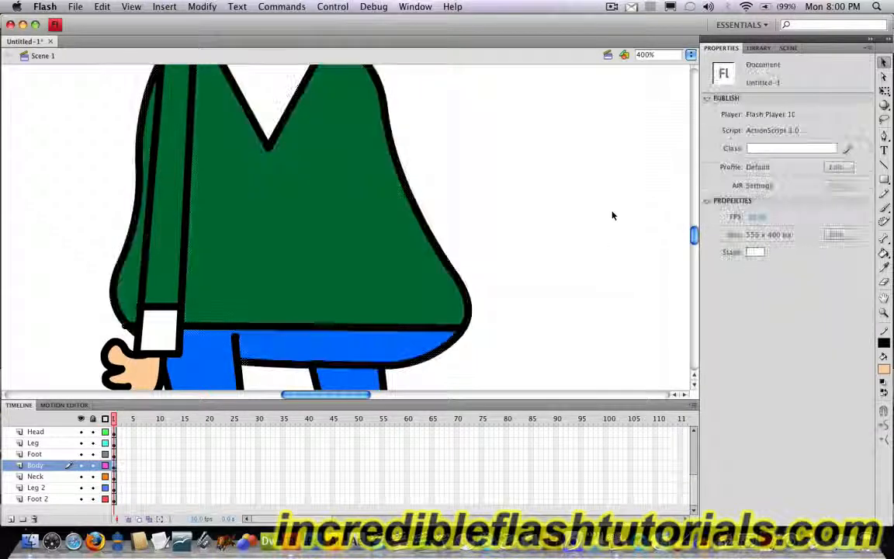
pyautogui.click(886, 167)
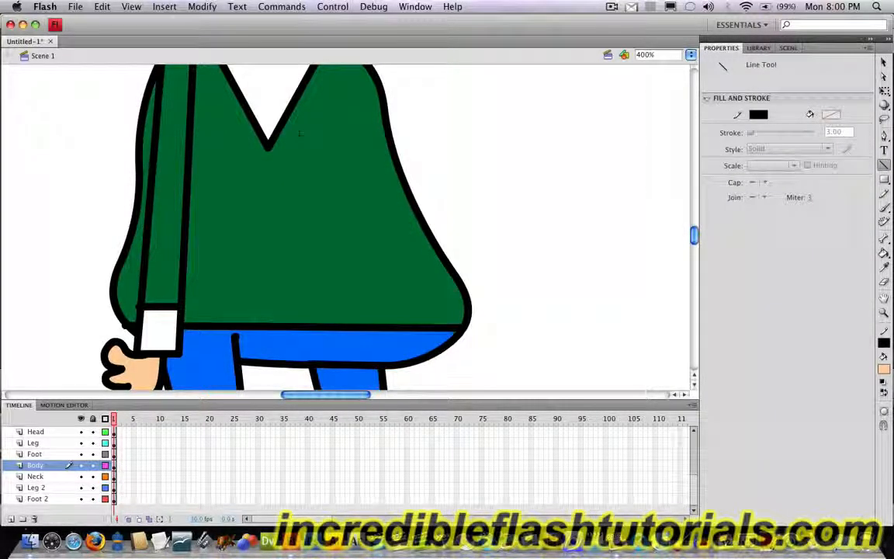
pyautogui.moveTo(266, 148); pyautogui.dragTo(266, 326)
# - Draw a small chest pocket with a straight upper edge and rounded lower corners on the sweater, using the Line and Pencil tools
pyautogui.scroll(3, 373, 233)
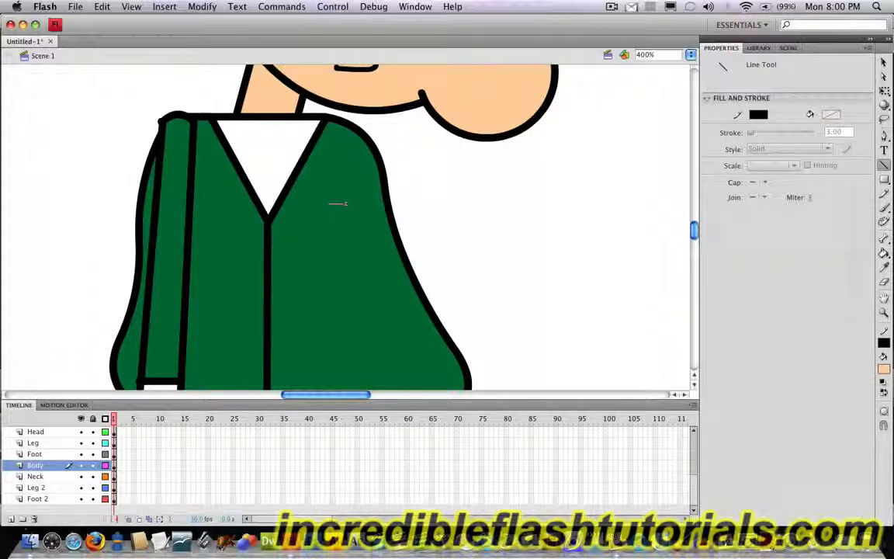
pyautogui.moveTo(347, 203); pyautogui.dragTo(361, 203)
pyautogui.click(884, 194)
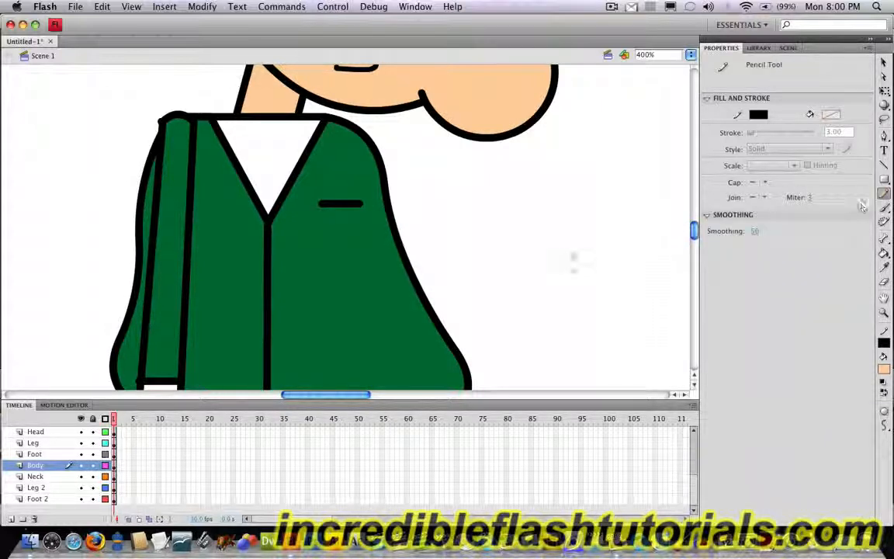
pyautogui.moveTo(321, 204)
pyautogui.mouseDown()
pyautogui.moveTo(321, 236)
pyautogui.moveTo(343, 243)
pyautogui.moveTo(362, 236)
pyautogui.moveTo(366, 207)
pyautogui.mouseUp()
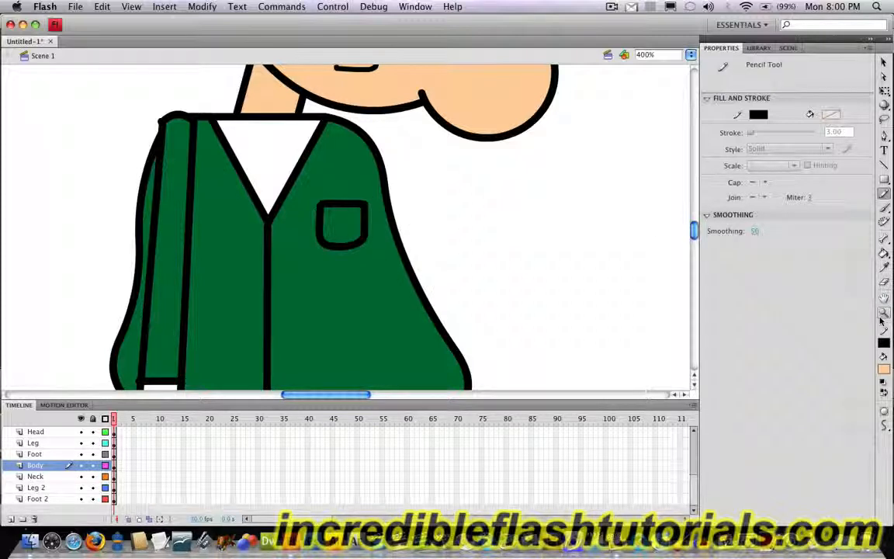
# - Review the whole character at 100% magnification and look through the layer list up to the Arm layer
pyautogui.click(884, 312)
pyautogui.click(690, 54)
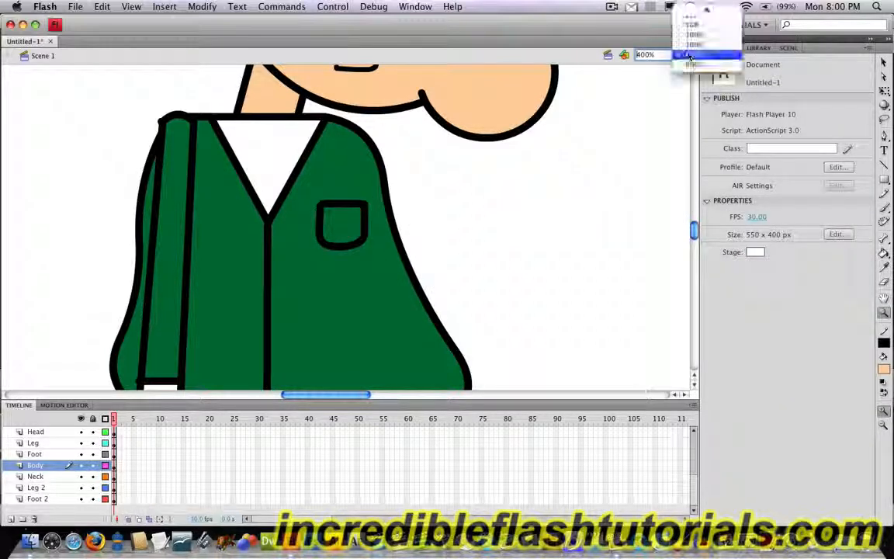
pyautogui.click(690, 35)
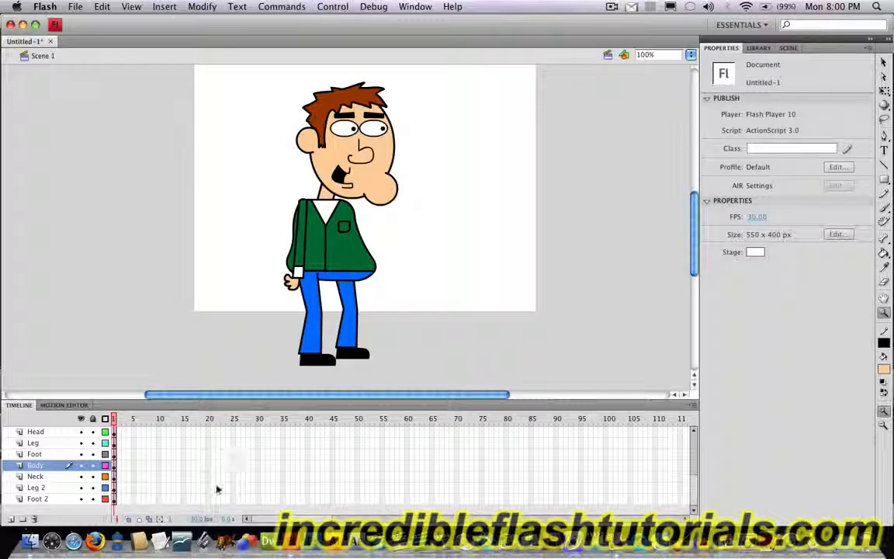
pyautogui.scroll(2, 218, 489)
pyautogui.scroll(8, 217, 489)
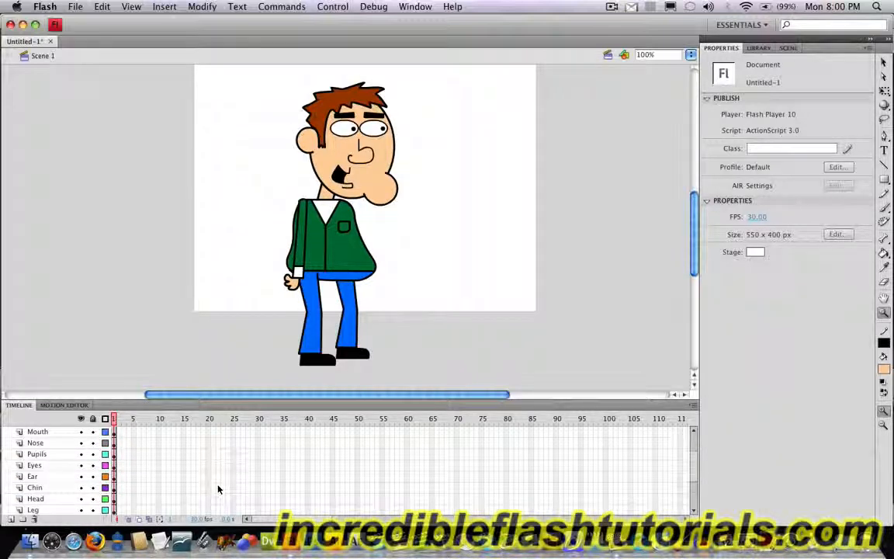
pyautogui.scroll(2, 219, 489)
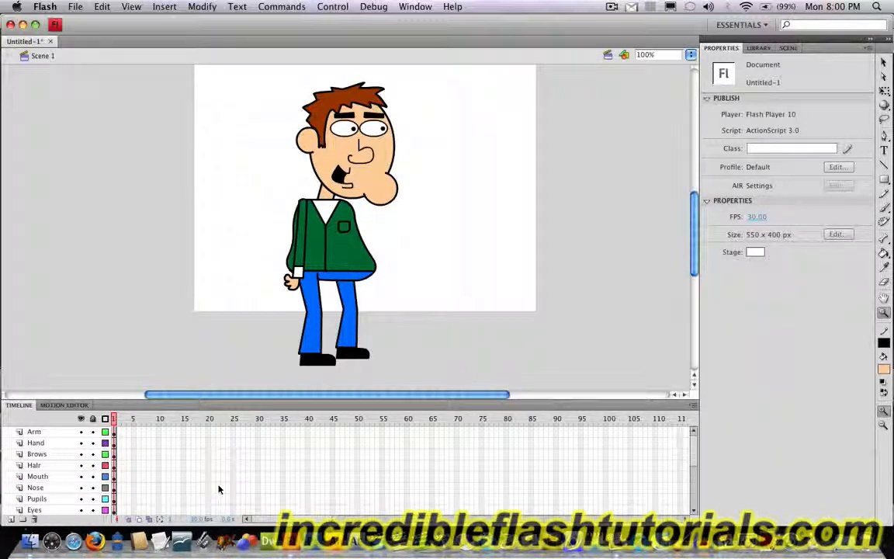